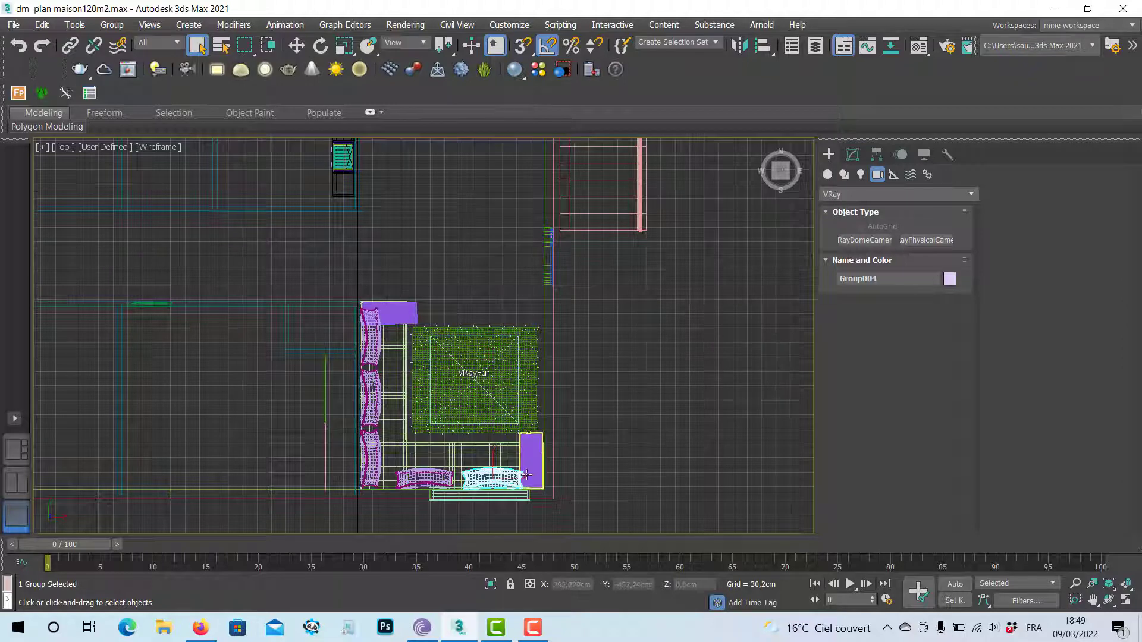
pyautogui.hotkey('alt', 'w')
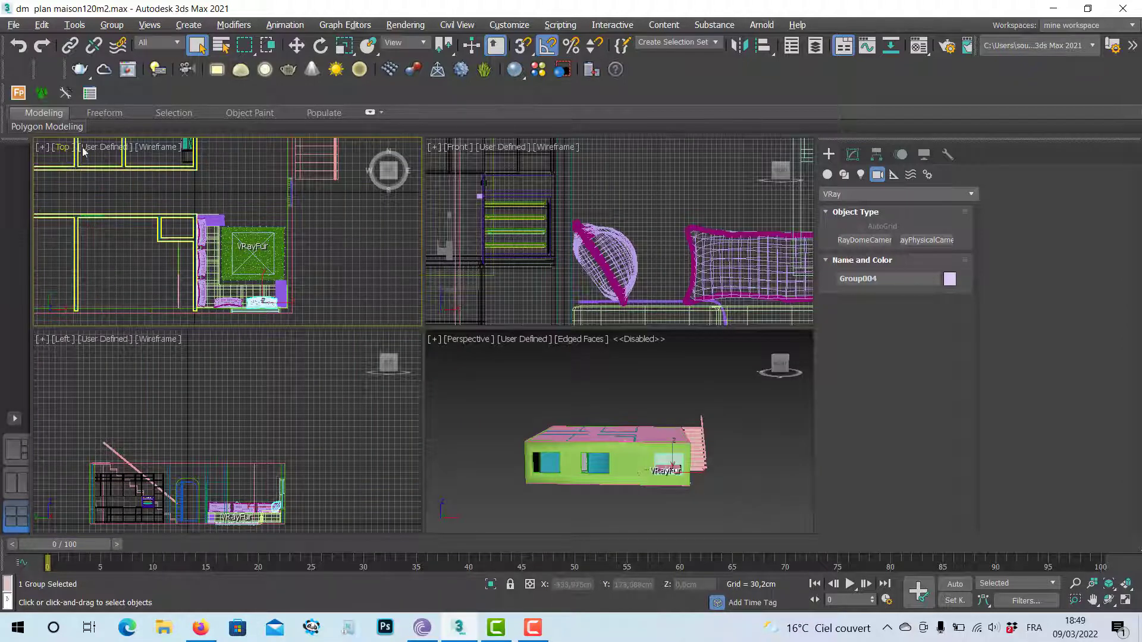
pyautogui.moveTo(263, 259); pyautogui.dragTo(271, 265, button='middle')
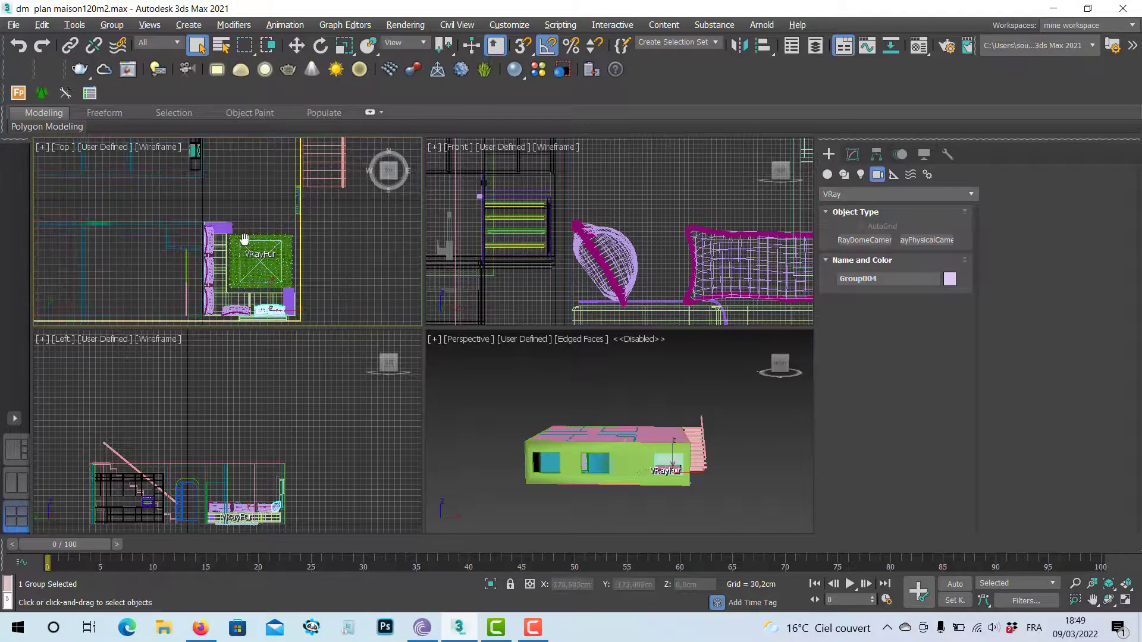
pyautogui.hotkey('alt', 'w')
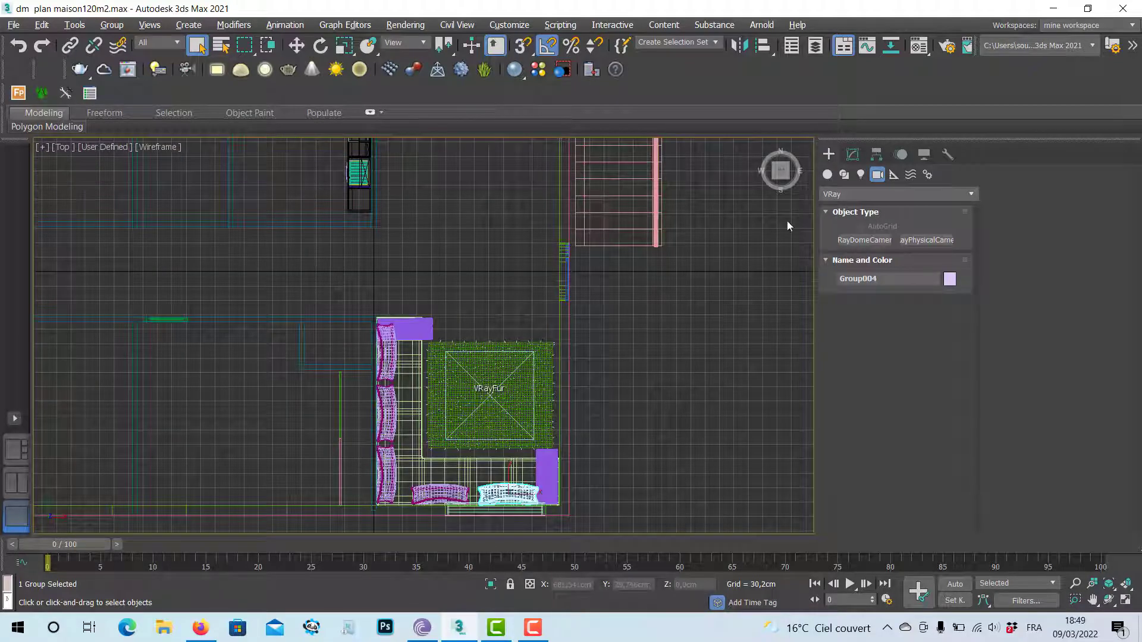
pyautogui.click(827, 175)
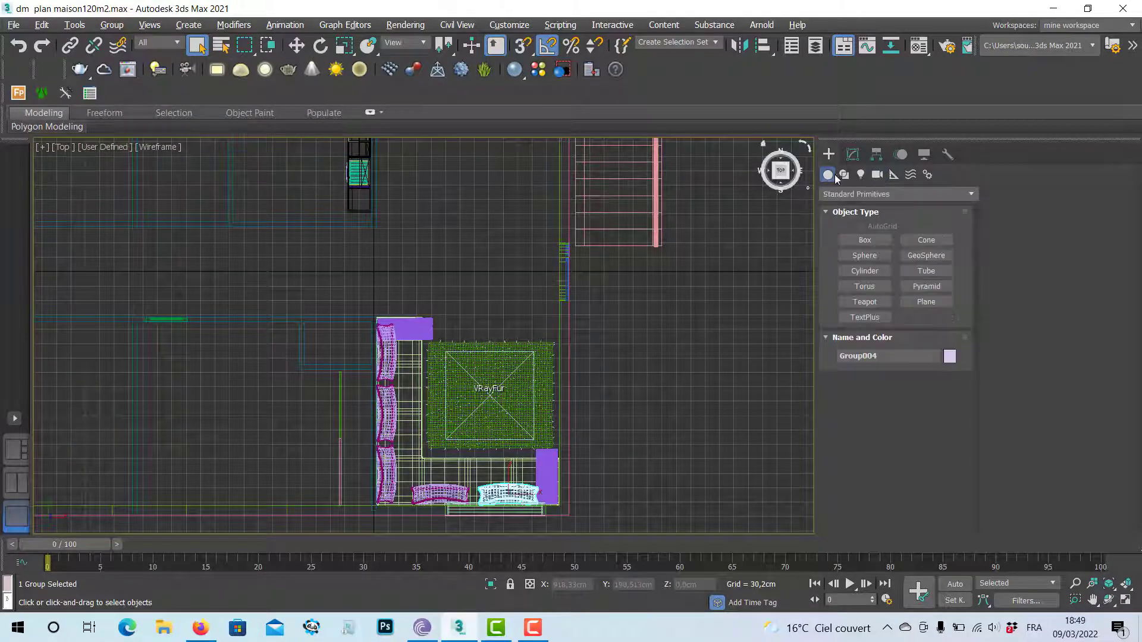
pyautogui.click(877, 175)
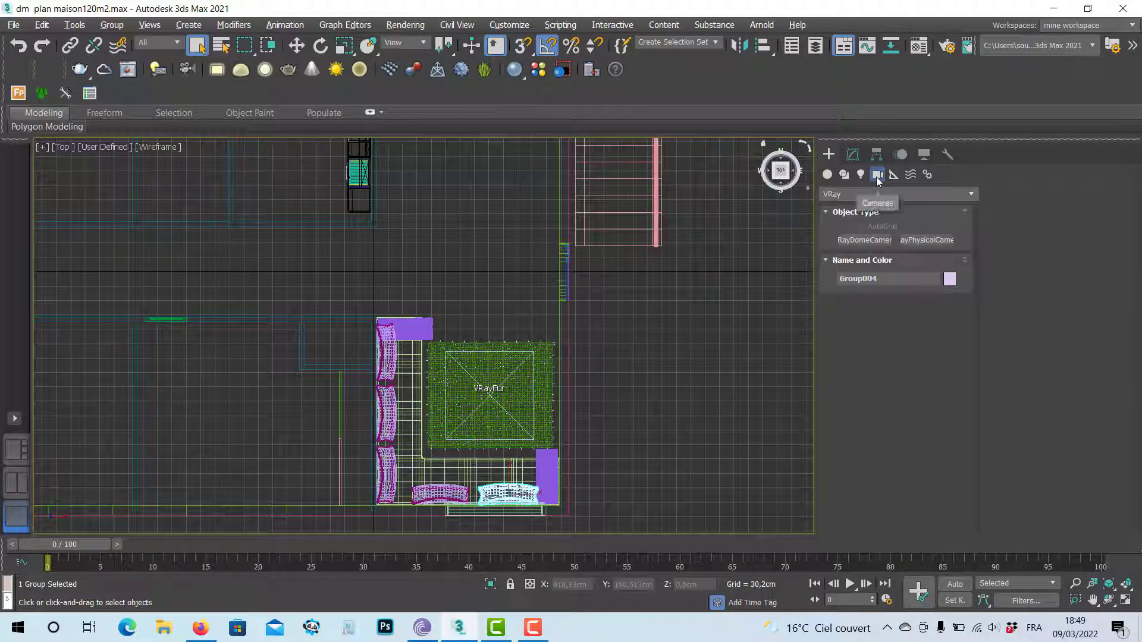
pyautogui.click(839, 194)
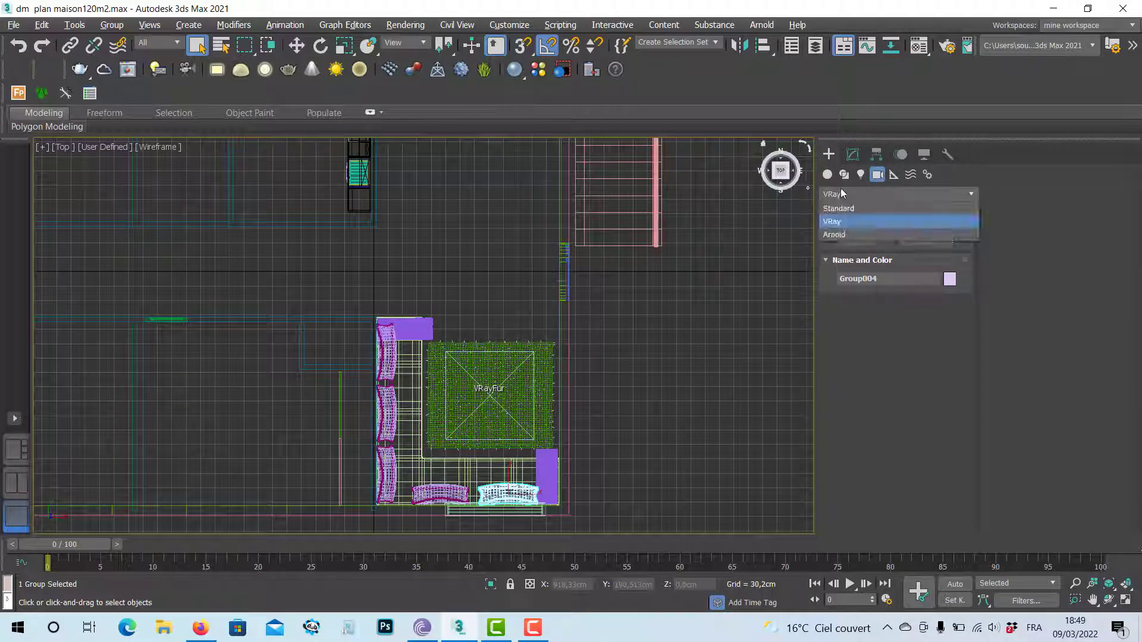
pyautogui.click(848, 223)
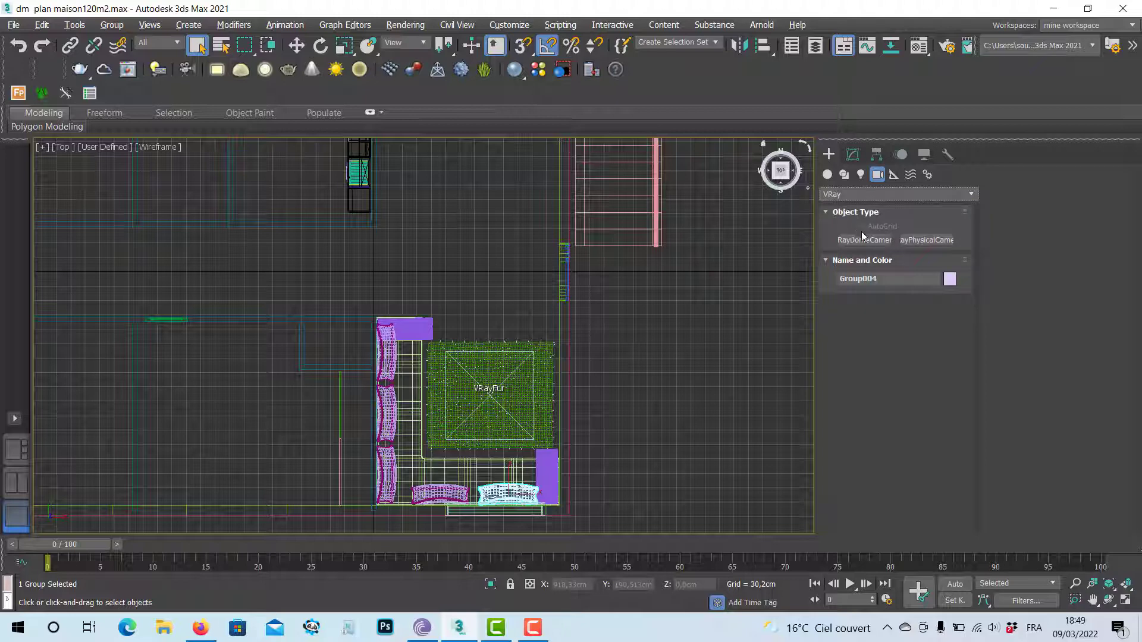
pyautogui.click(937, 241)
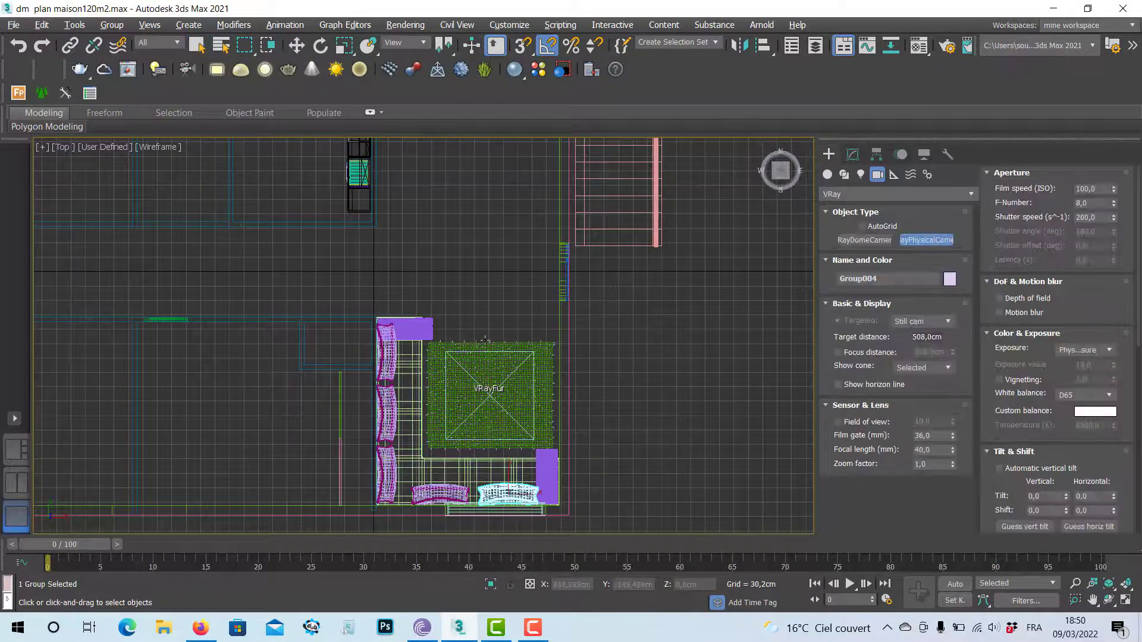
pyautogui.moveTo(500, 338); pyautogui.dragTo(614, 328, button='middle')
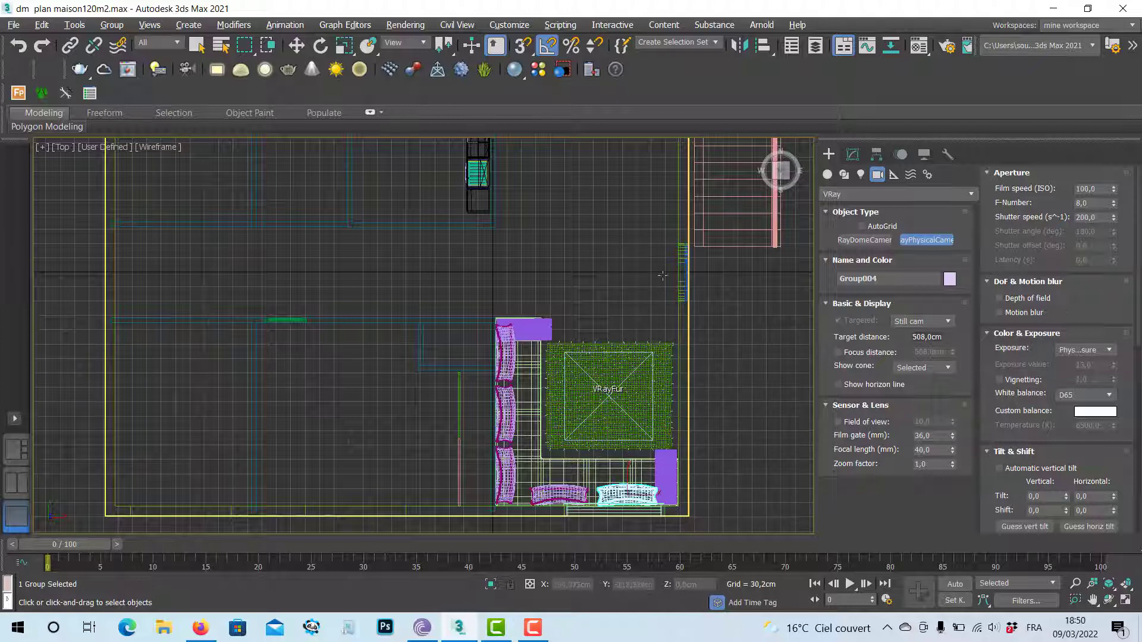
pyautogui.click(668, 253)
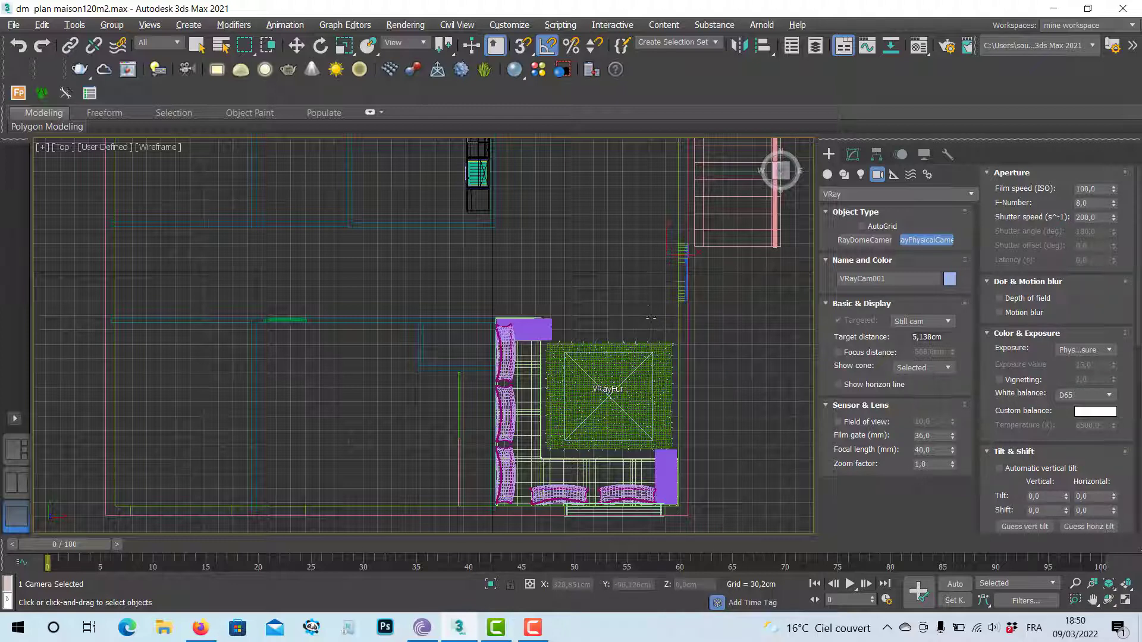
pyautogui.rightClick(653, 288)
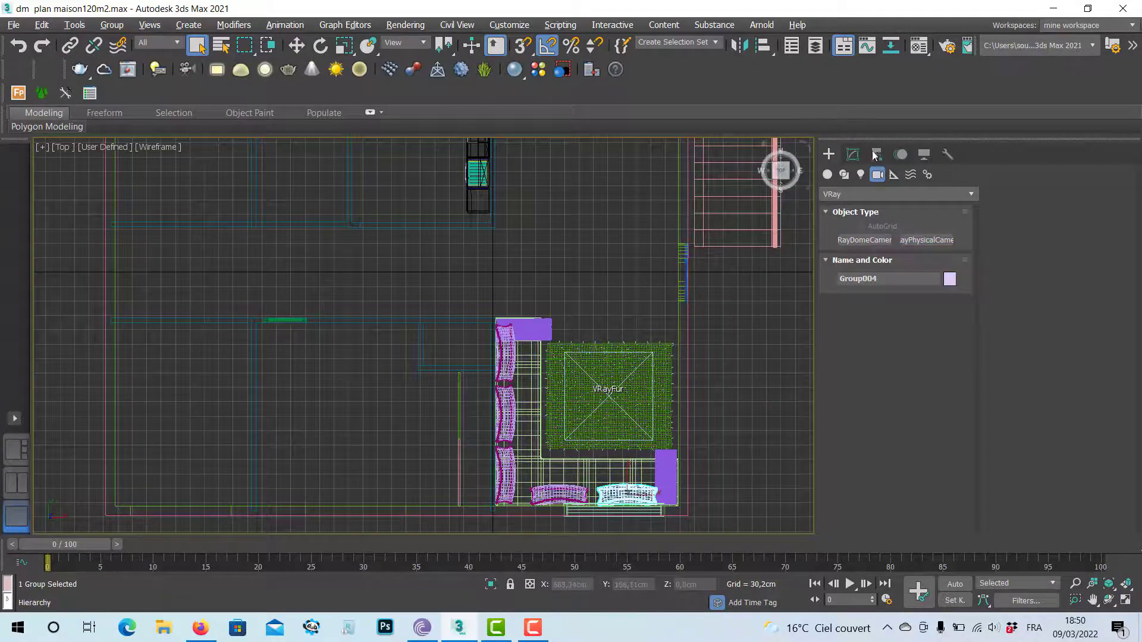
# Make the 0 (default) layer the active layer in the Layer Explorer.
pyautogui.click(816, 52)
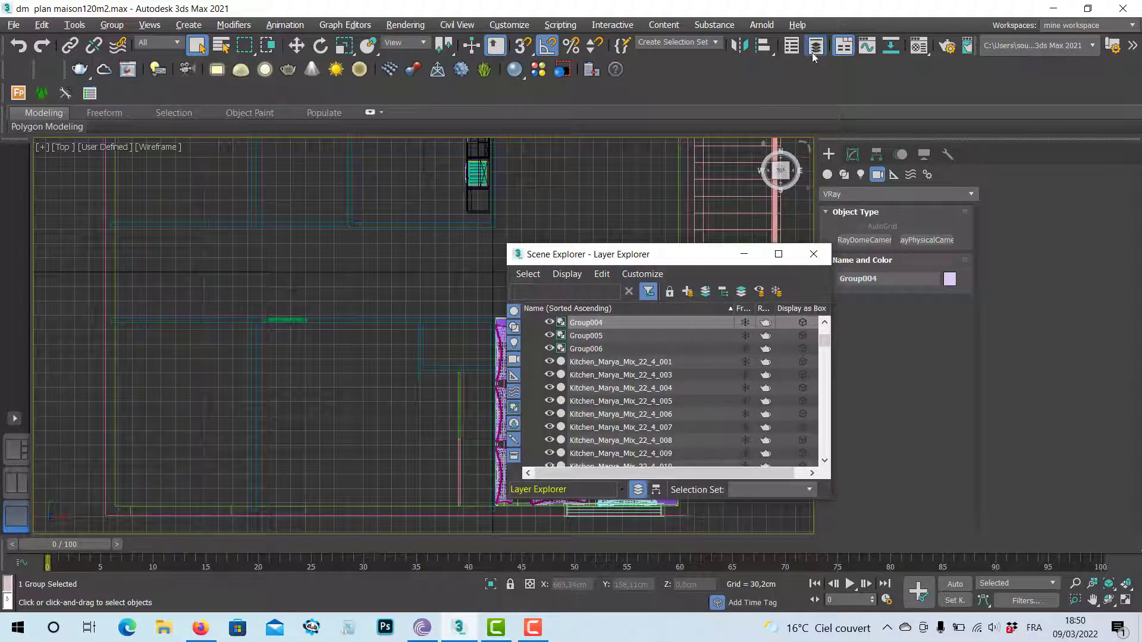
pyautogui.moveTo(825, 346); pyautogui.dragTo(826, 310)
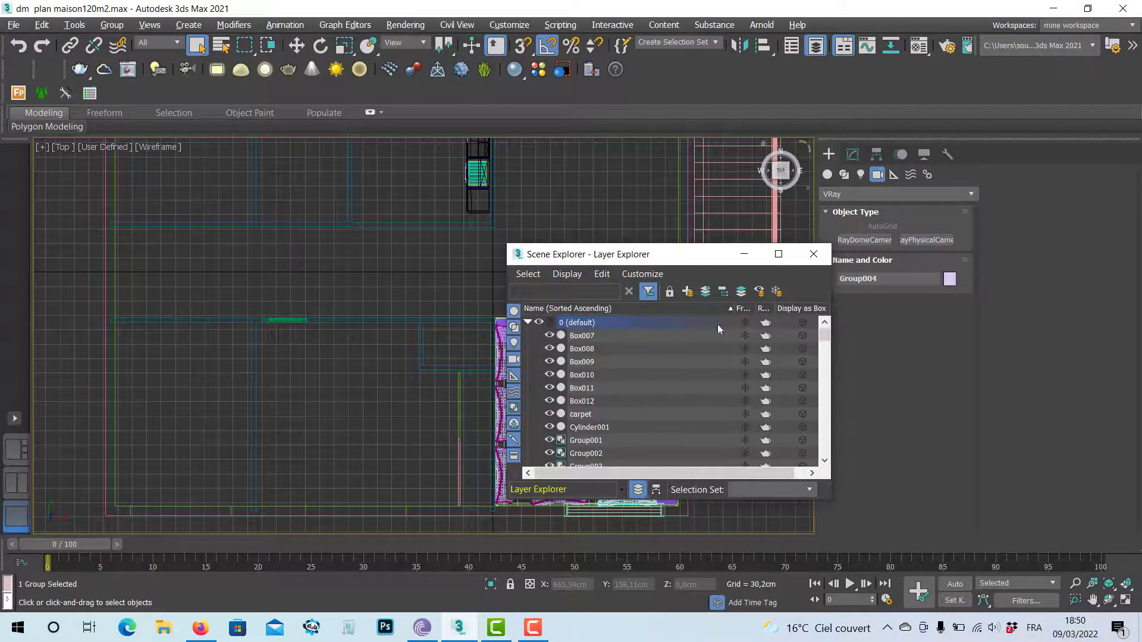
pyautogui.click(527, 322)
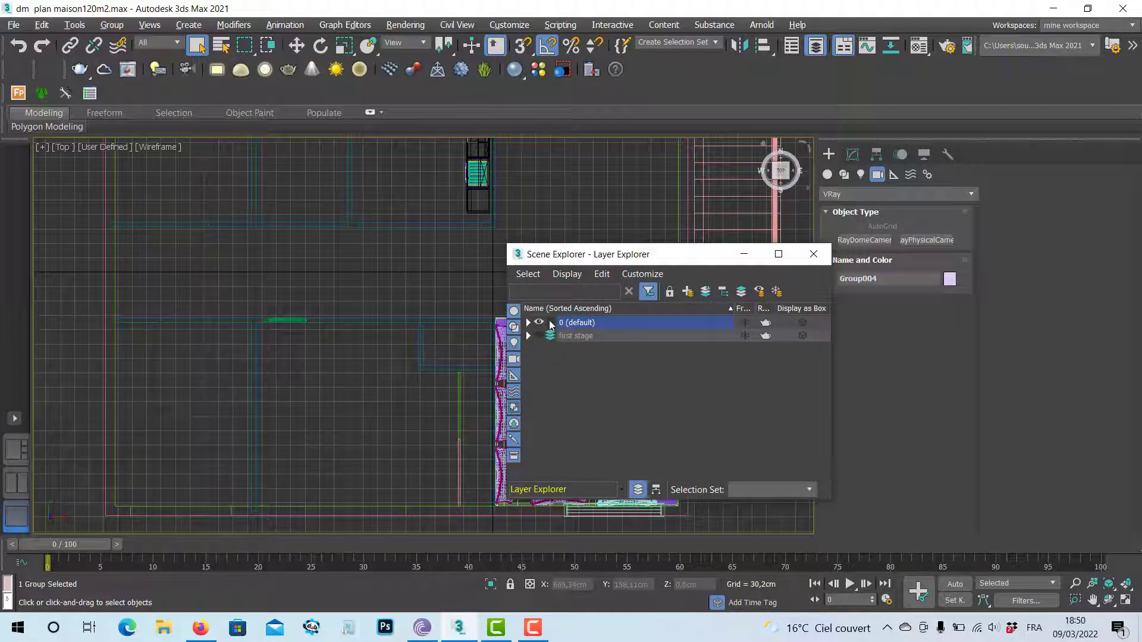
pyautogui.click(550, 325)
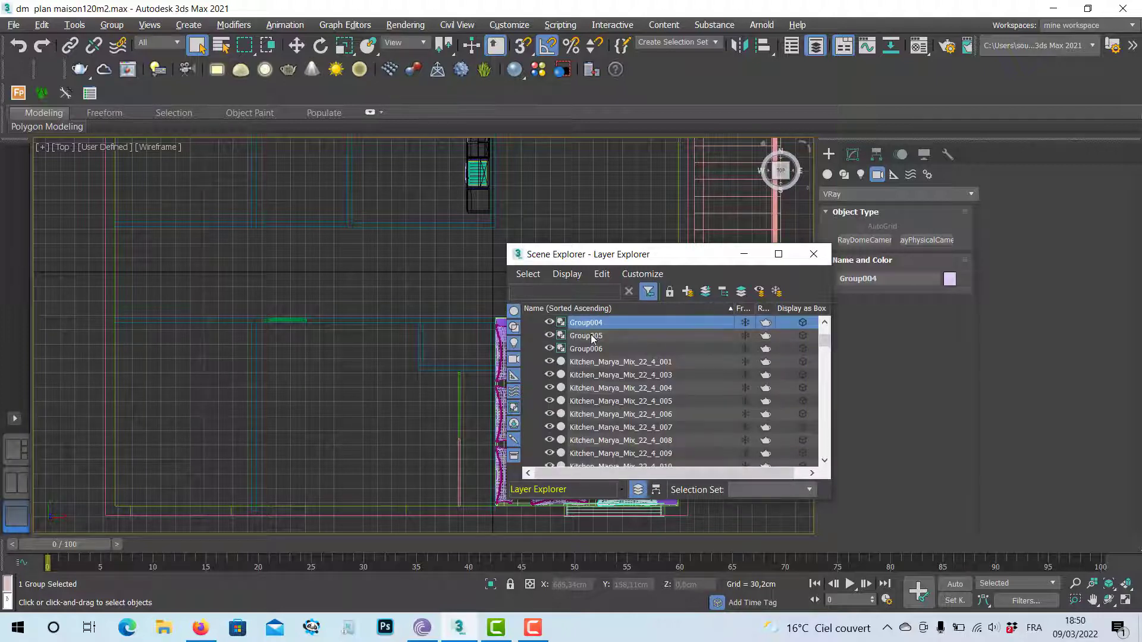
pyautogui.click(528, 322)
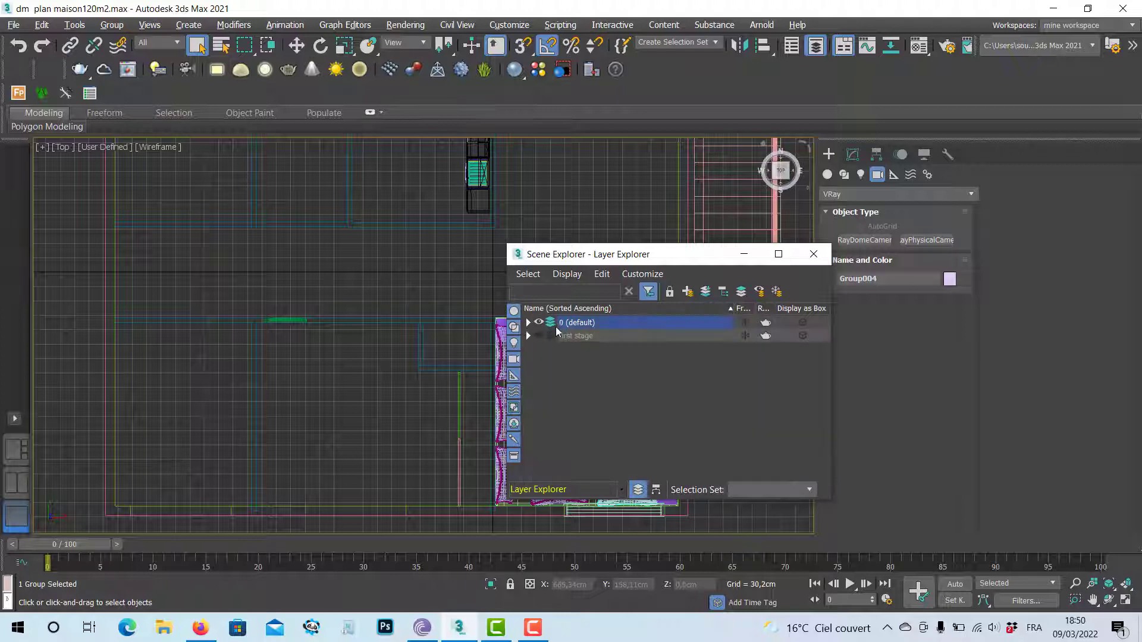
pyautogui.click(813, 255)
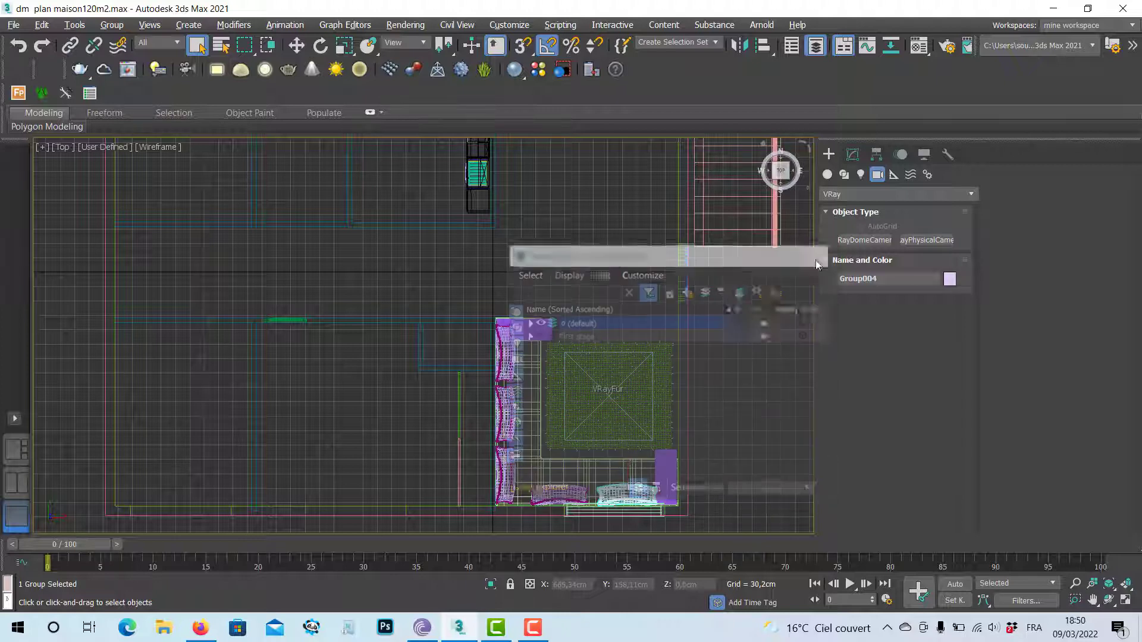
# Place a VRayPhysicalCamera in the top view near the rug's upper-right corner, aimed toward the sofa corner with a target distance of about 127 cm.
pyautogui.click(915, 239)
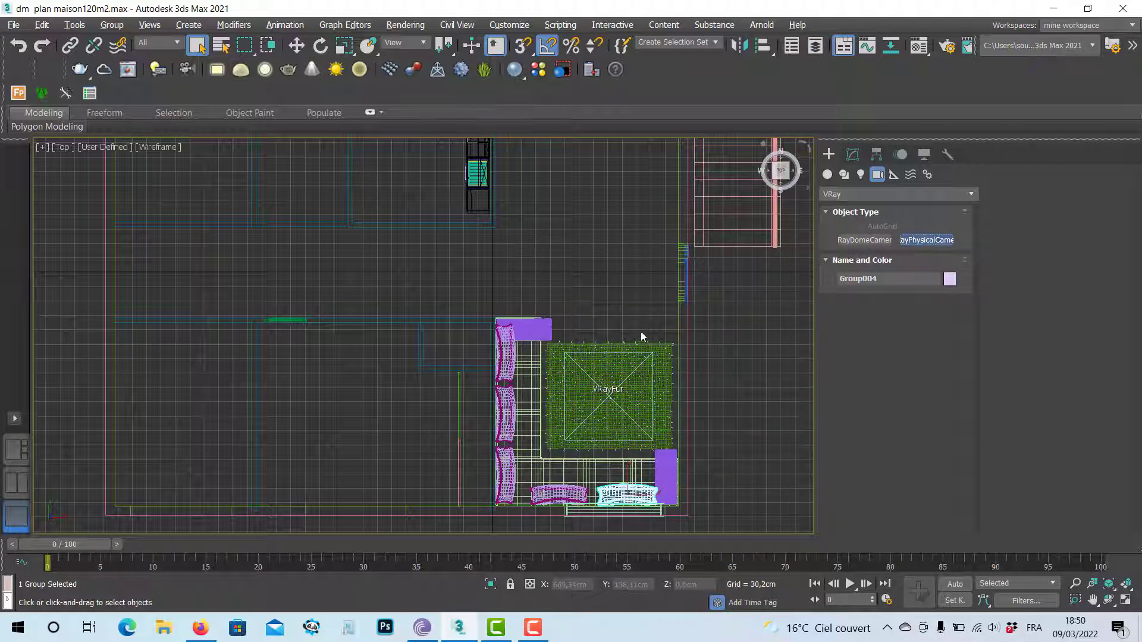
pyautogui.click(641, 329)
pyautogui.moveTo(644, 326); pyautogui.dragTo(623, 359)
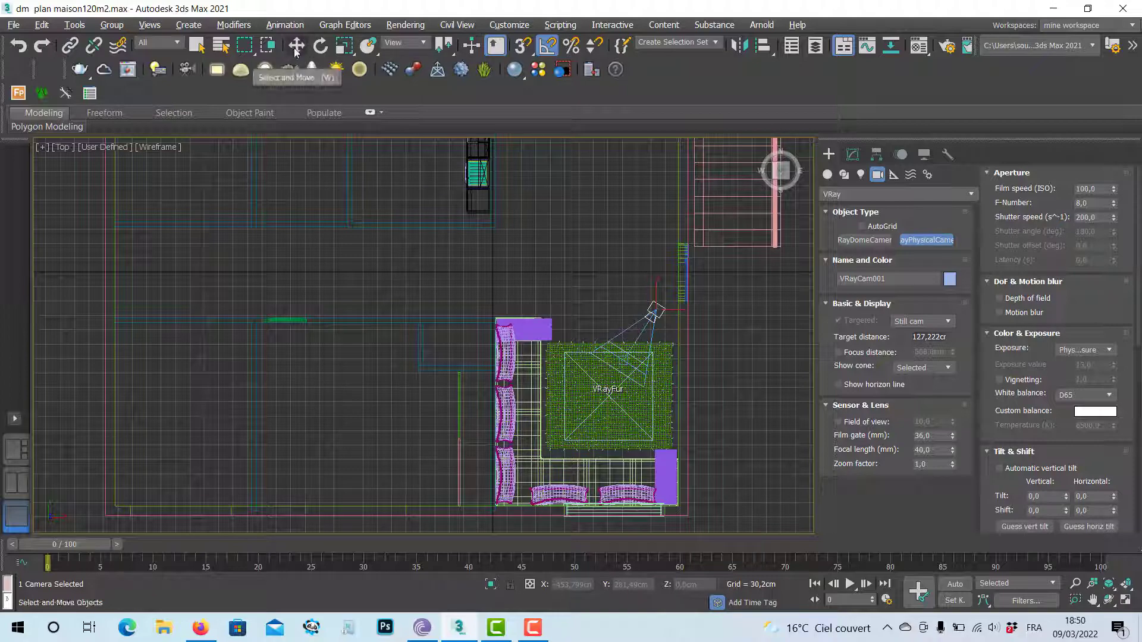
# Look through VRayCam001 in the perspective viewport and raise the camera to a height of about 66 cm, framing the sofa cushions.
pyautogui.click(295, 49)
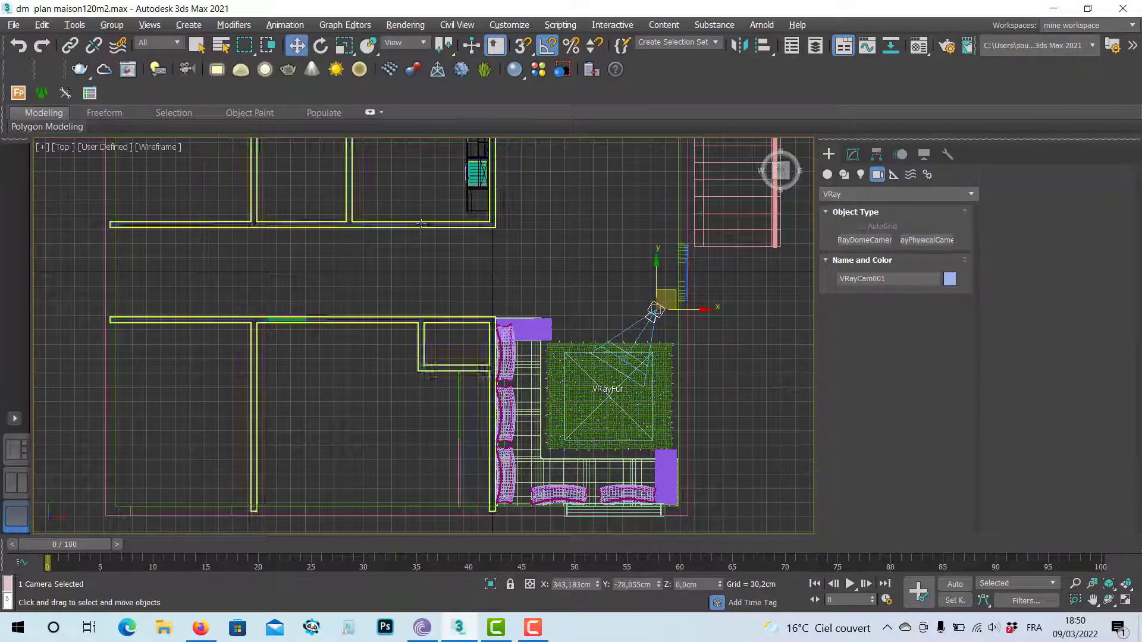
pyautogui.hotkey('alt', 'w')
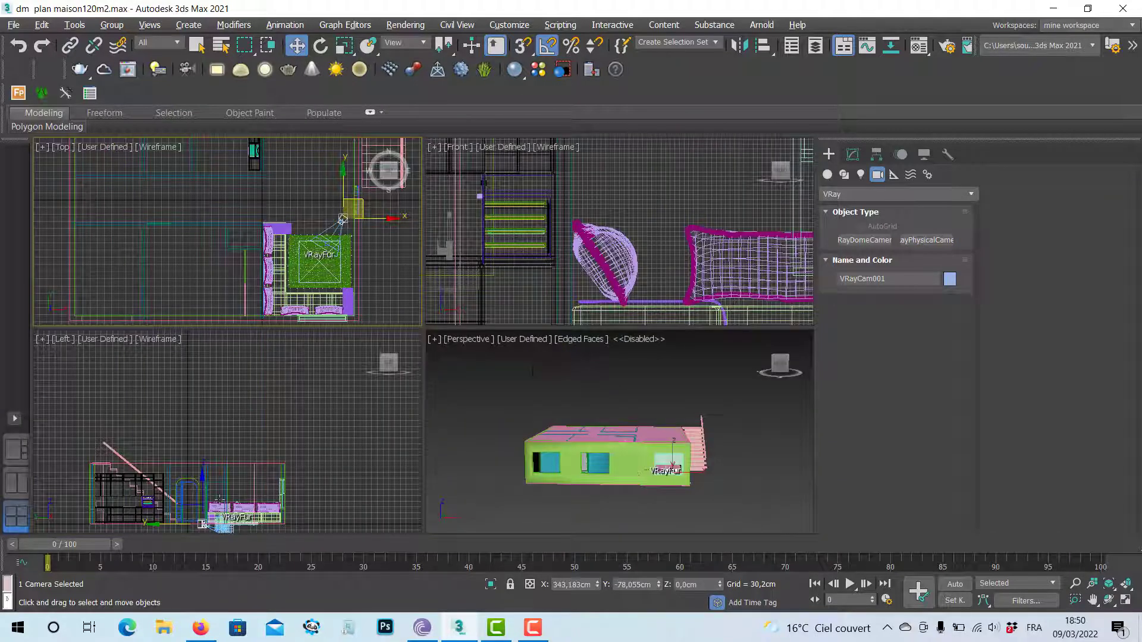
pyautogui.moveTo(221, 501); pyautogui.dragTo(227, 445, button='middle')
pyautogui.hotkey('alt', 'w')
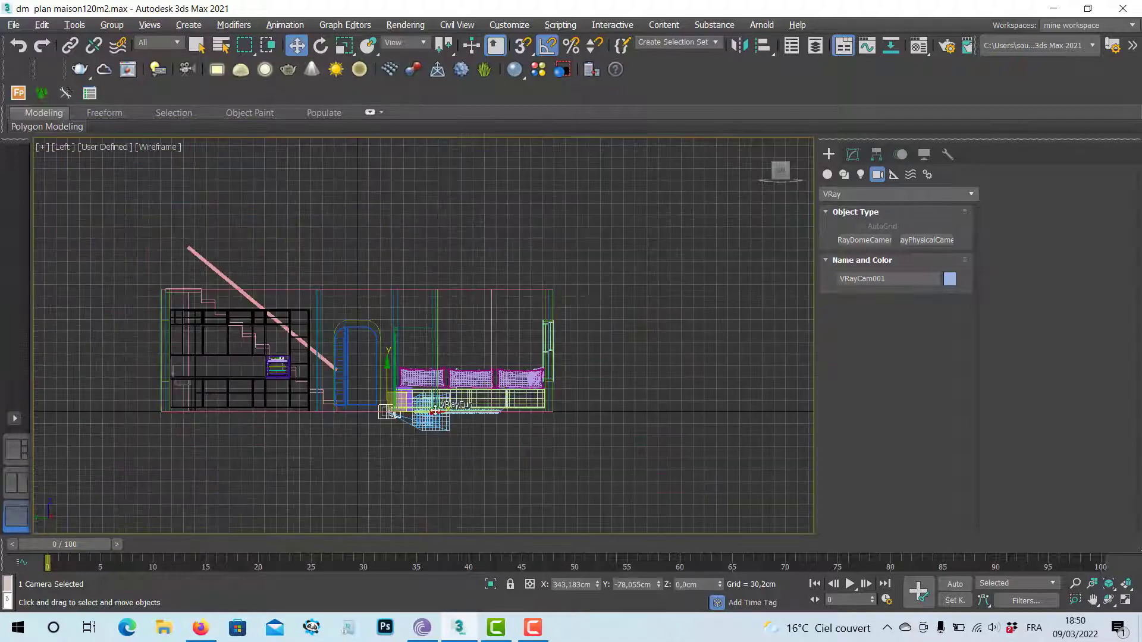
pyautogui.scroll(6, 394, 413)
pyautogui.hotkey('alt', 'w')
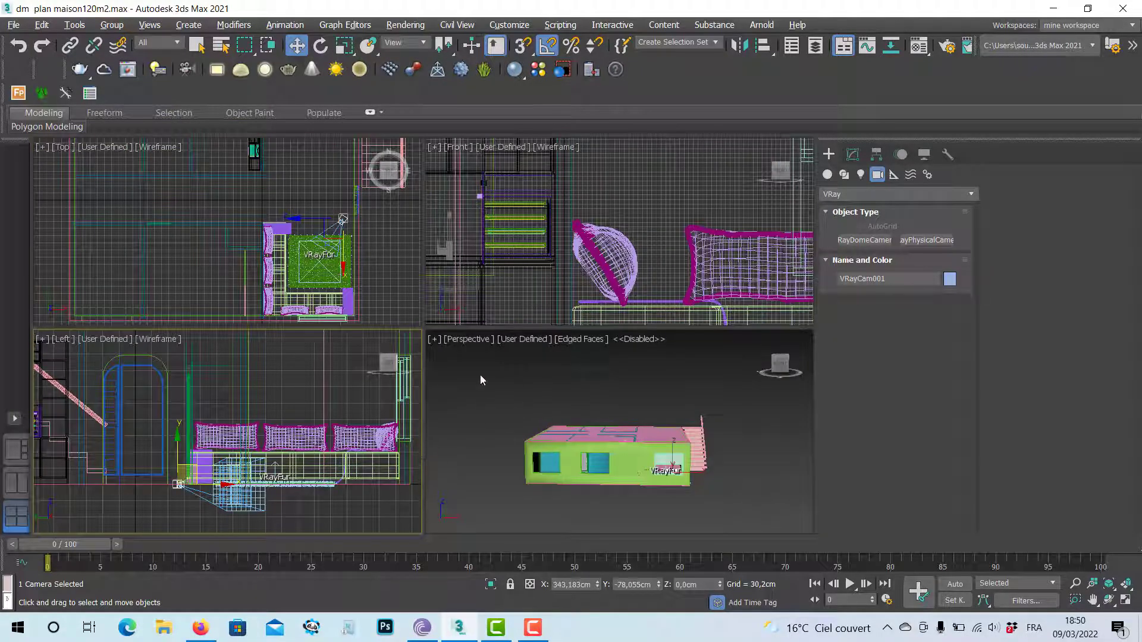
pyautogui.click(474, 341)
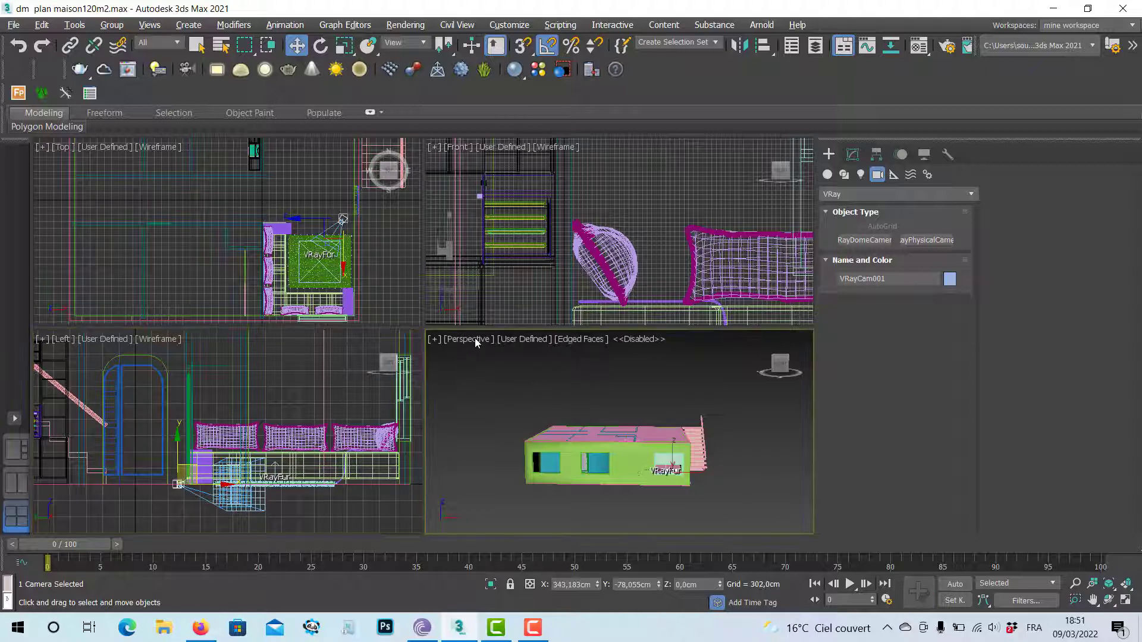
pyautogui.moveTo(553, 352)
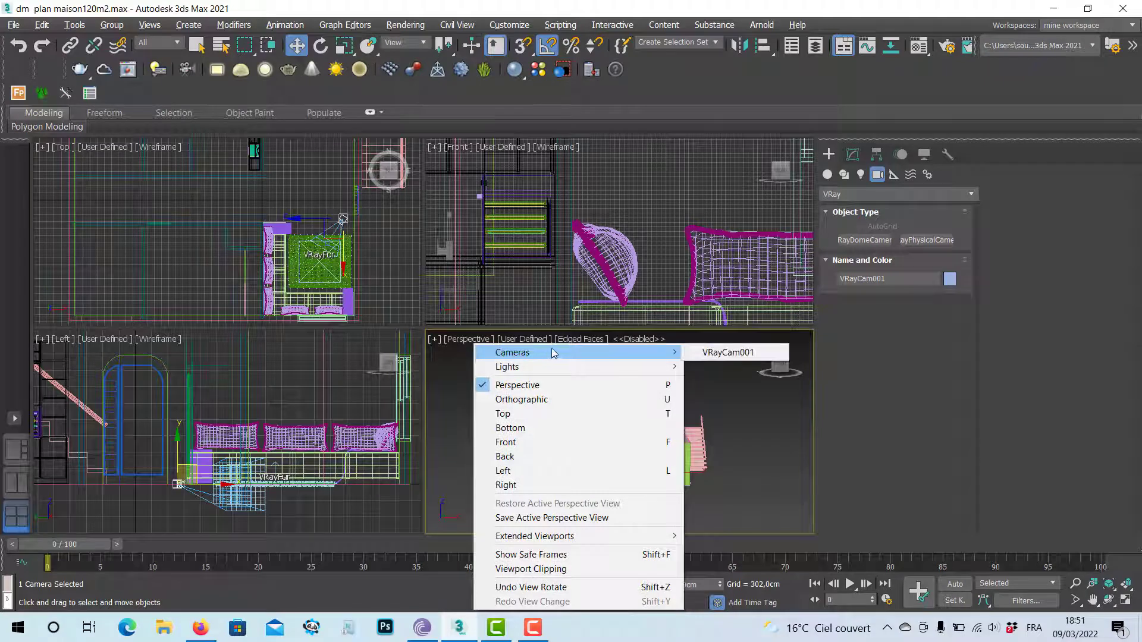
pyautogui.click(731, 353)
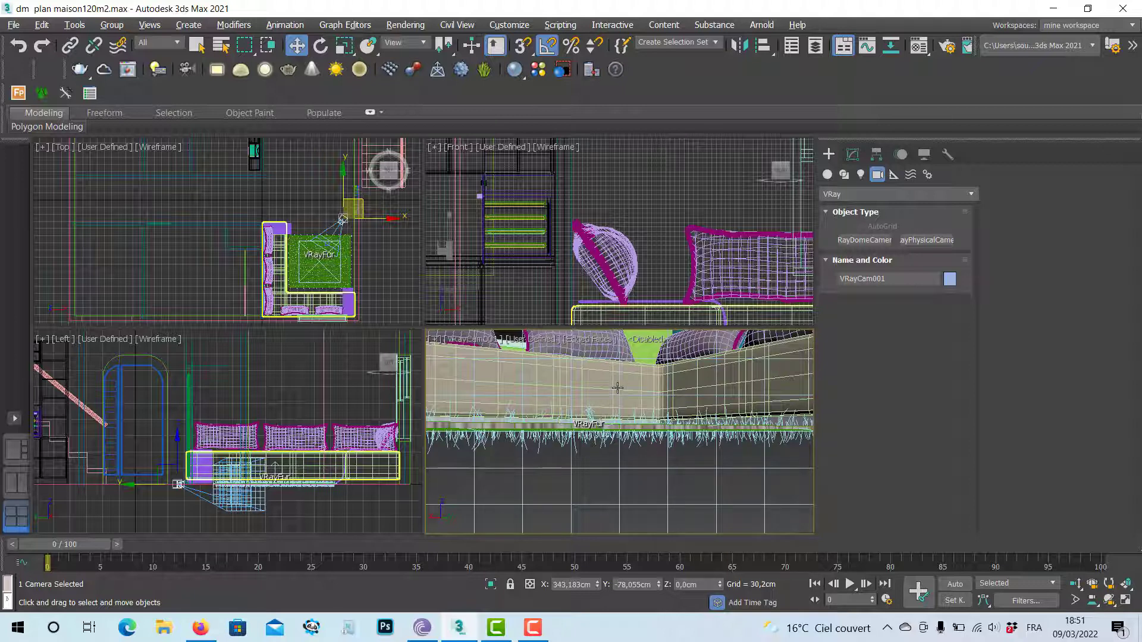
pyautogui.moveTo(617, 387)
pyautogui.mouseDown(button='middle')
pyautogui.moveTo(612, 411)
pyautogui.moveTo(620, 420)
pyautogui.moveTo(625, 408)
pyautogui.mouseUp(button='middle')
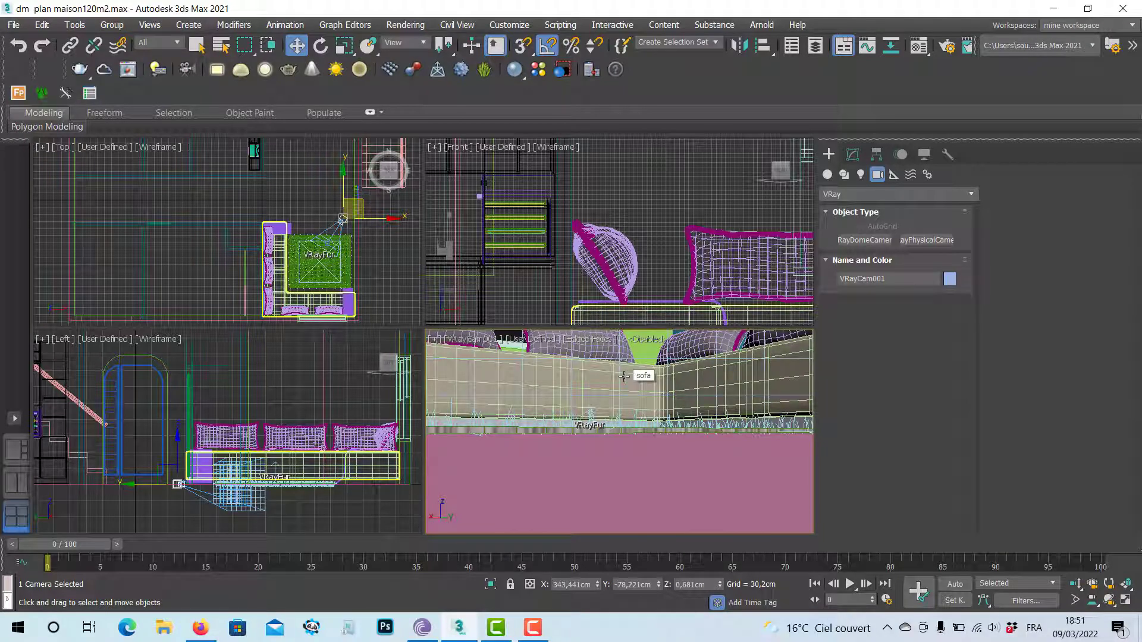
pyautogui.moveTo(619, 379); pyautogui.dragTo(619, 455, button='middle')
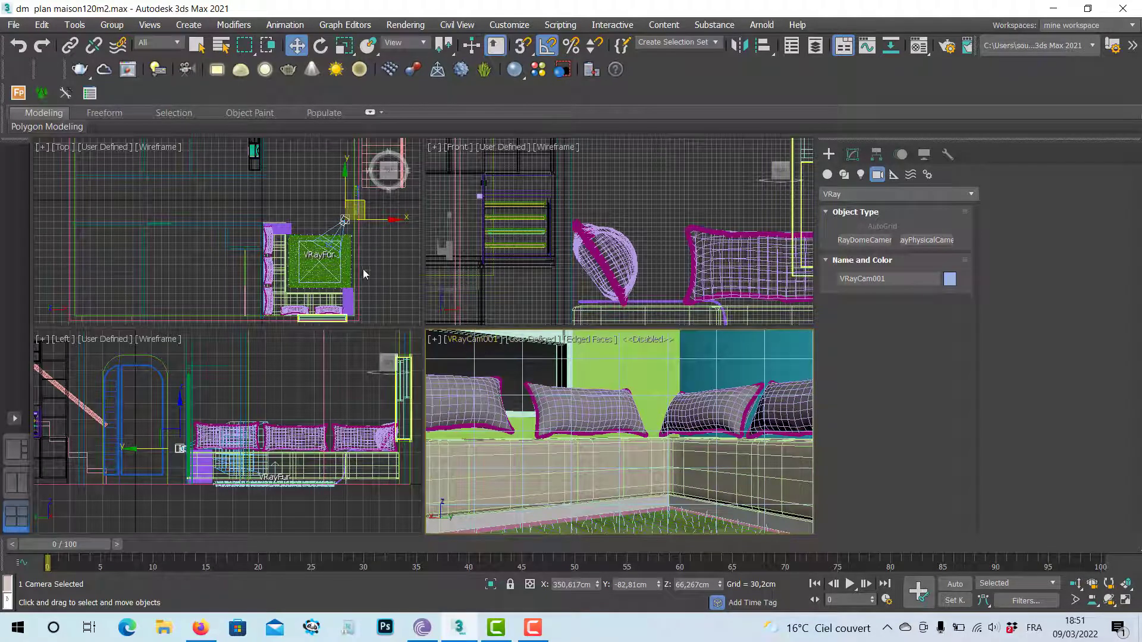
# Move the camera back from the sofa toward the outer wall in the top view, to about X 388 cm and Y -82.5 cm.
pyautogui.scroll(4, 358, 224)
pyautogui.scroll(8, 333, 253)
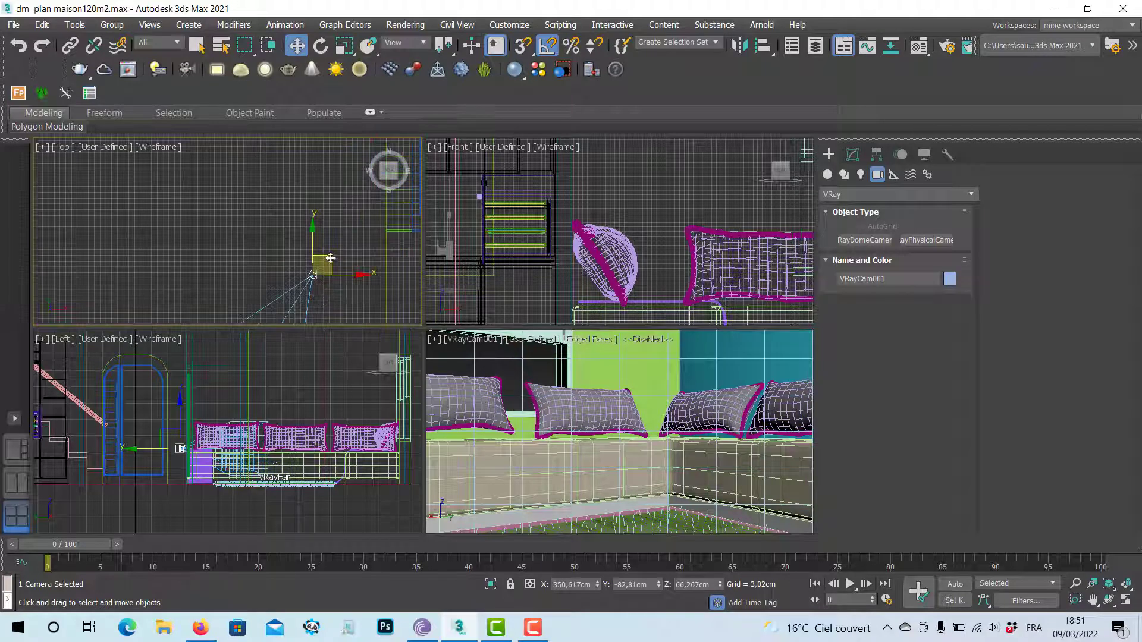
pyautogui.moveTo(330, 258); pyautogui.dragTo(398, 252)
pyautogui.scroll(2, 390, 273)
pyautogui.moveTo(345, 274); pyautogui.dragTo(245, 260, button='middle')
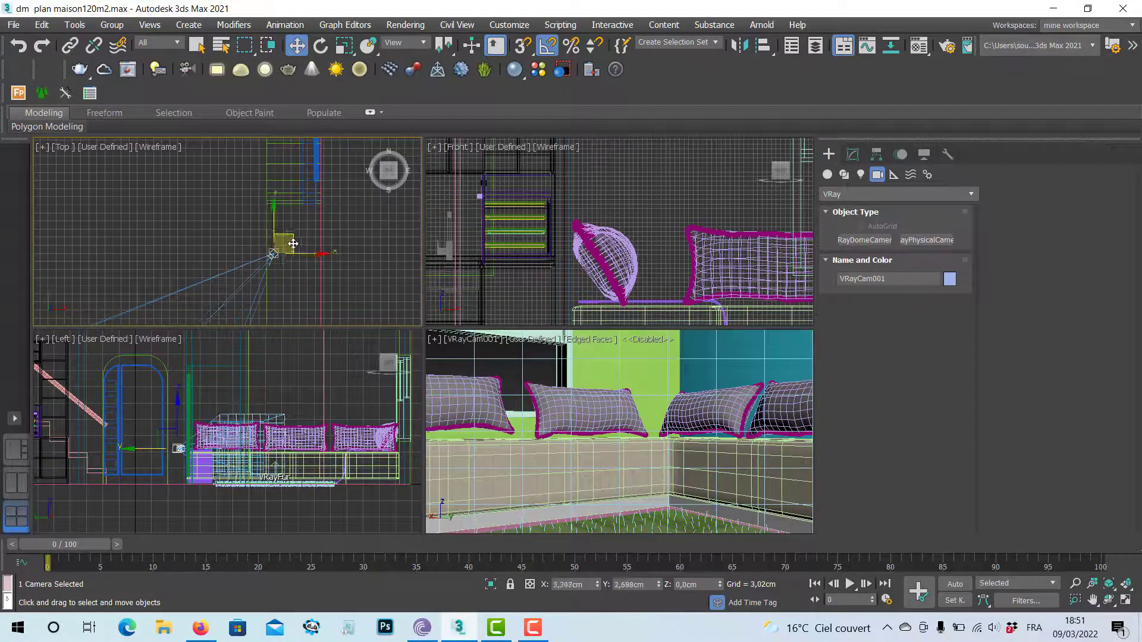
pyautogui.moveTo(294, 243); pyautogui.dragTo(352, 237)
pyautogui.rightClick(501, 395)
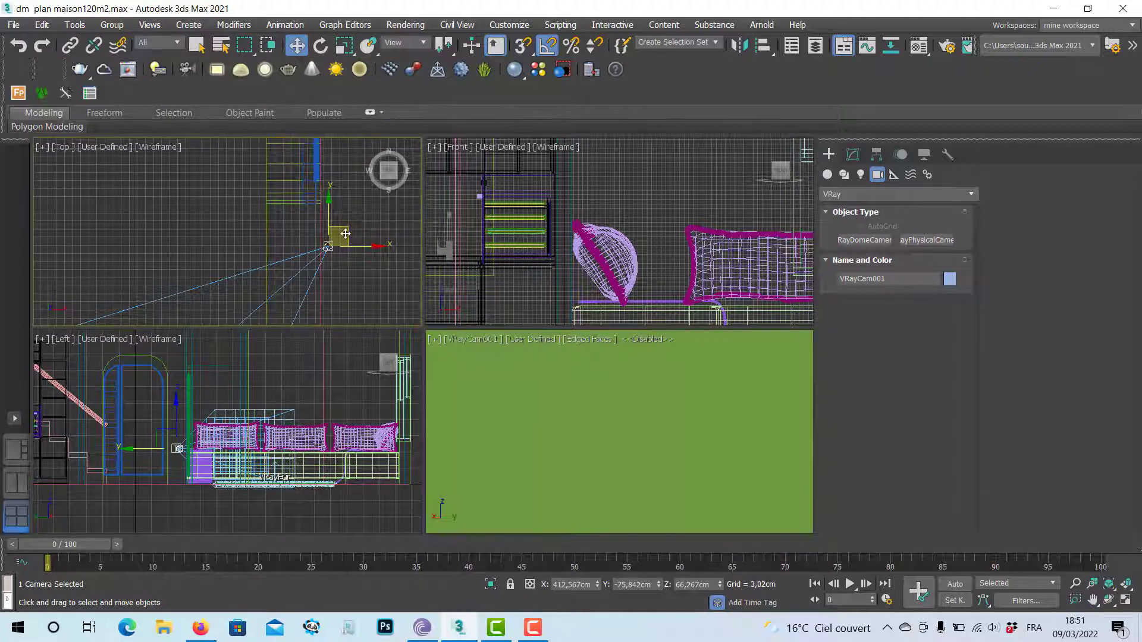
pyautogui.moveTo(347, 239); pyautogui.dragTo(324, 247)
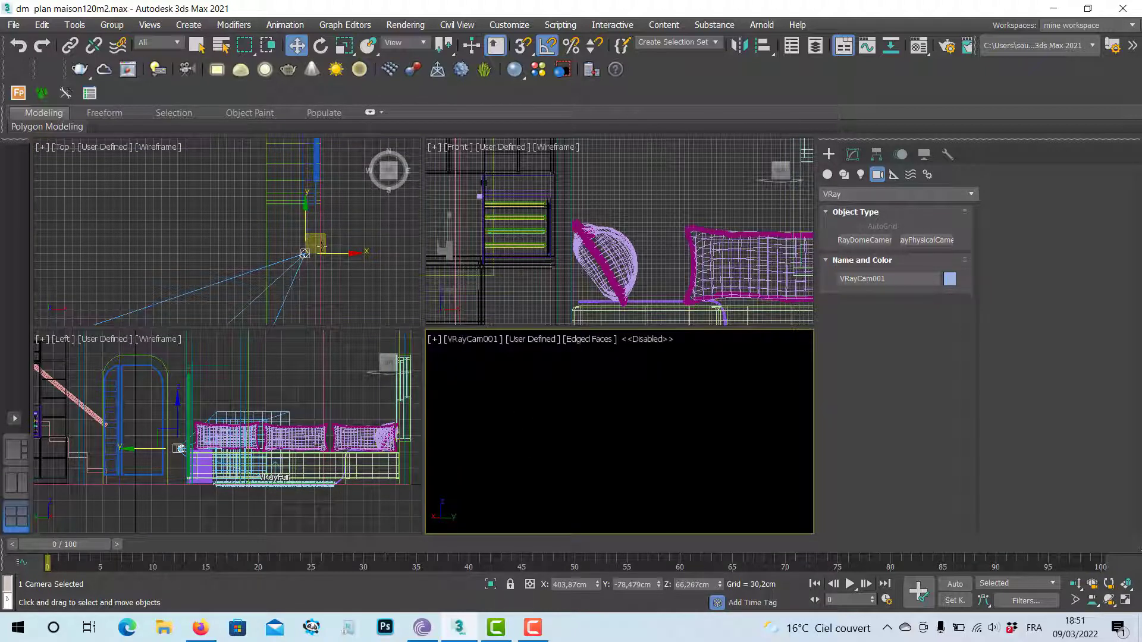
pyautogui.scroll(1, 294, 265)
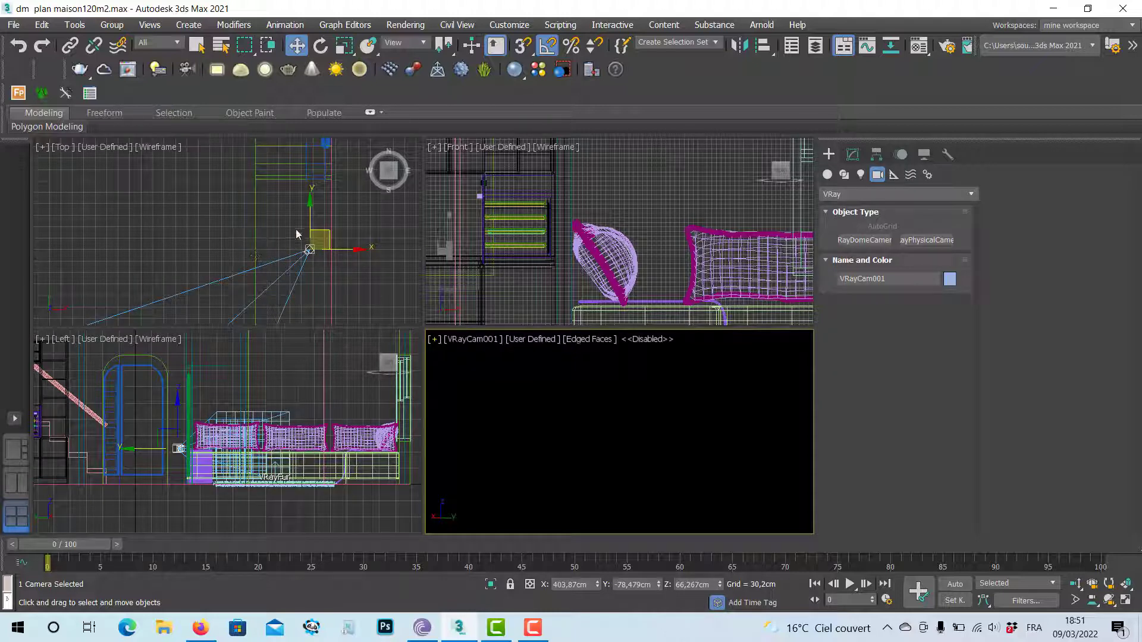
pyautogui.moveTo(325, 239); pyautogui.dragTo(267, 254)
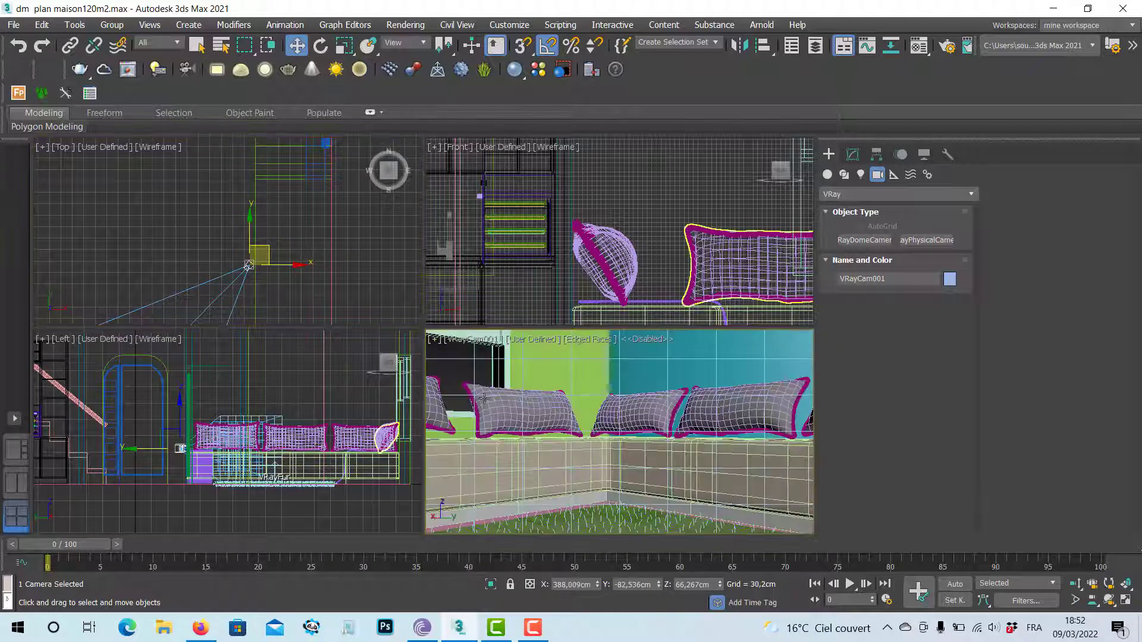
pyautogui.moveTo(301, 292); pyautogui.dragTo(308, 292, button='middle')
pyautogui.scroll(-2, 283, 298)
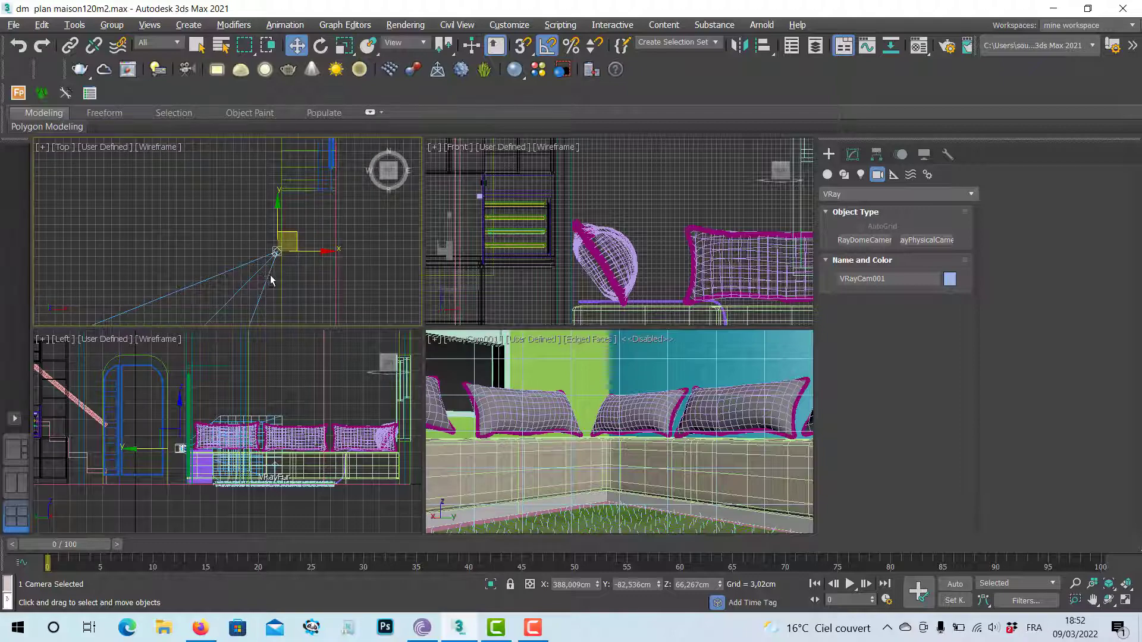
# Select the camera together with its target and raise both to a height of about 101 cm in the left view.
pyautogui.hotkey('alt', 'w')
pyautogui.moveTo(408, 391); pyautogui.dragTo(538, 239, button='middle')
pyautogui.scroll(-4, 466, 298)
pyautogui.moveTo(474, 334); pyautogui.dragTo(509, 268, button='middle')
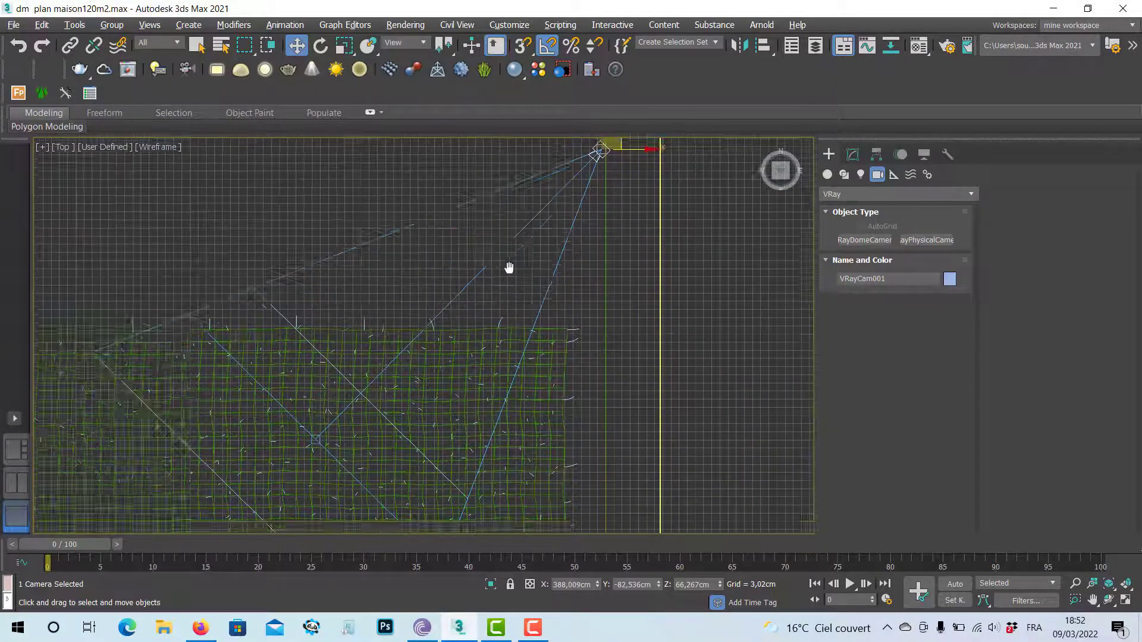
pyautogui.scroll(-2, 490, 286)
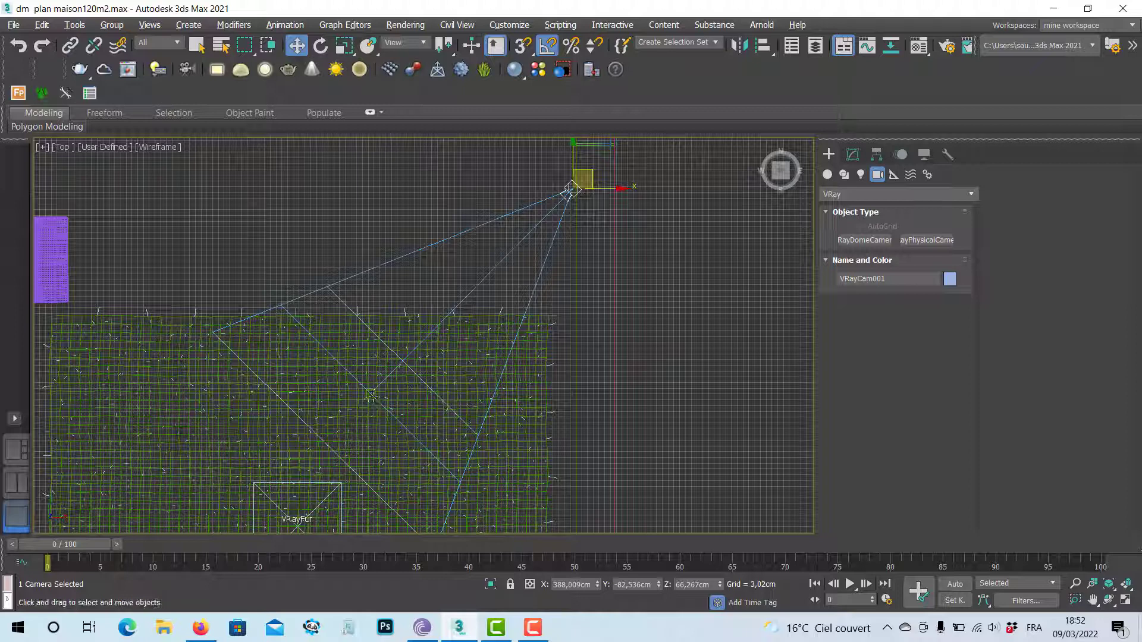
pyautogui.keyDown('ctrl'); pyautogui.click(371, 394); pyautogui.keyUp('ctrl')
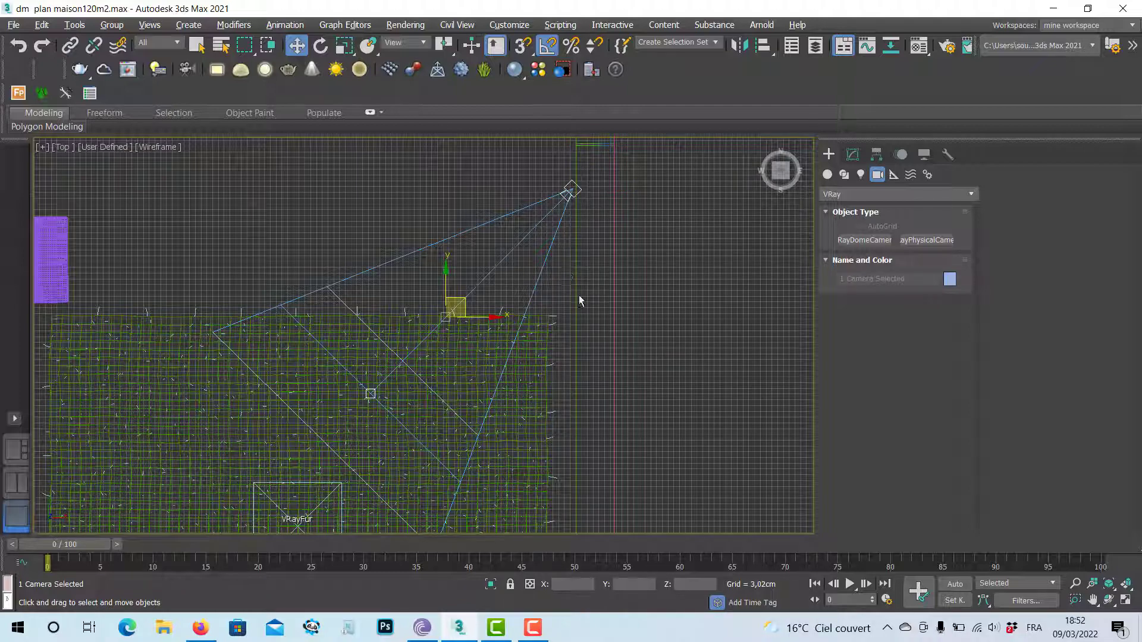
pyautogui.hotkey('alt', 'w')
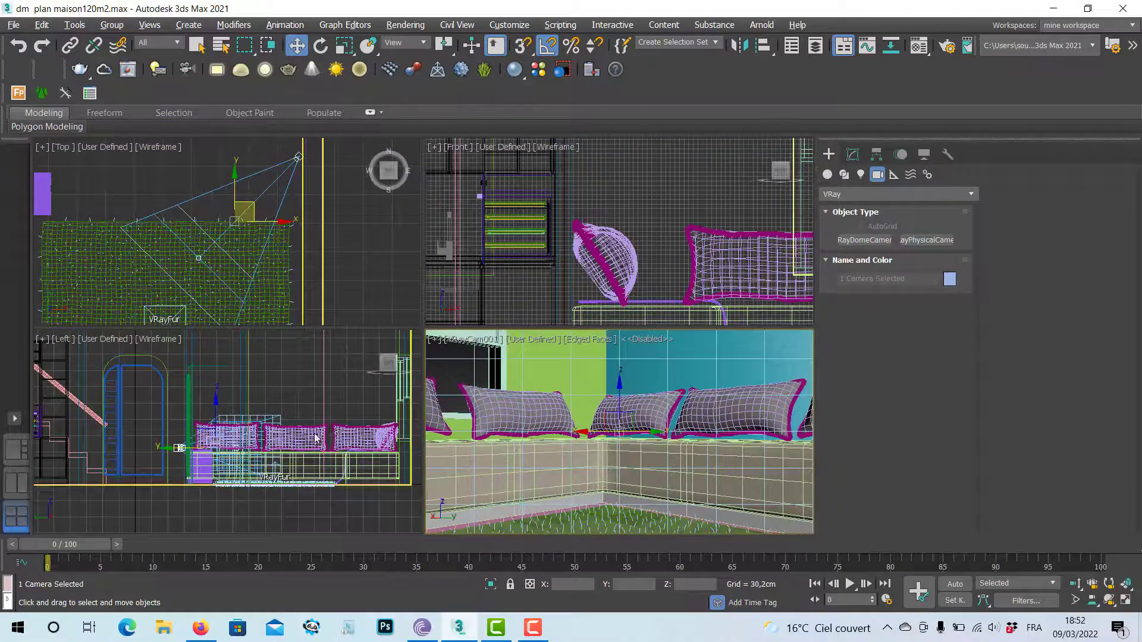
pyautogui.rightClick(315, 438)
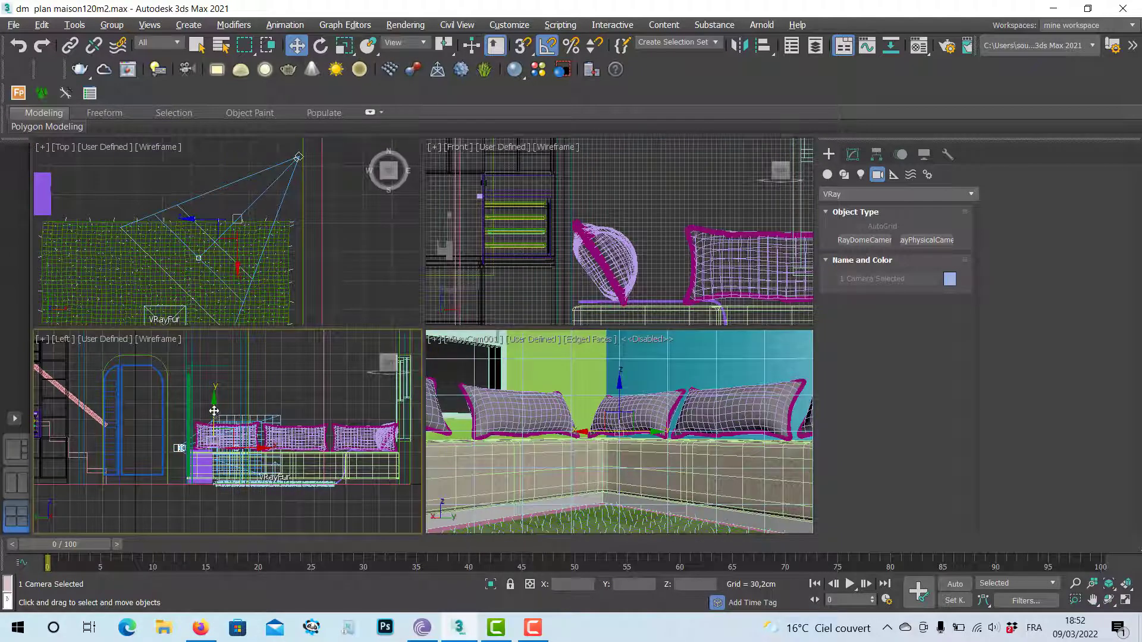
pyautogui.moveTo(214, 411); pyautogui.dragTo(218, 393)
pyautogui.rightClick(615, 429)
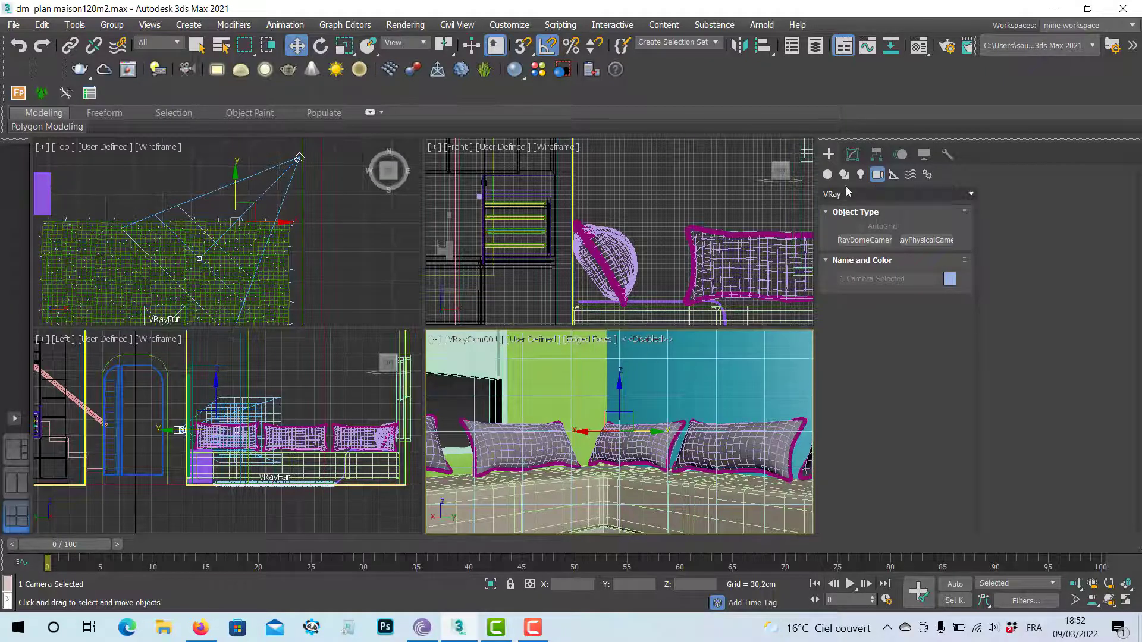
# Select only VRayCam001 and widen its view by setting the zoom factor to 0.47.
pyautogui.click(853, 156)
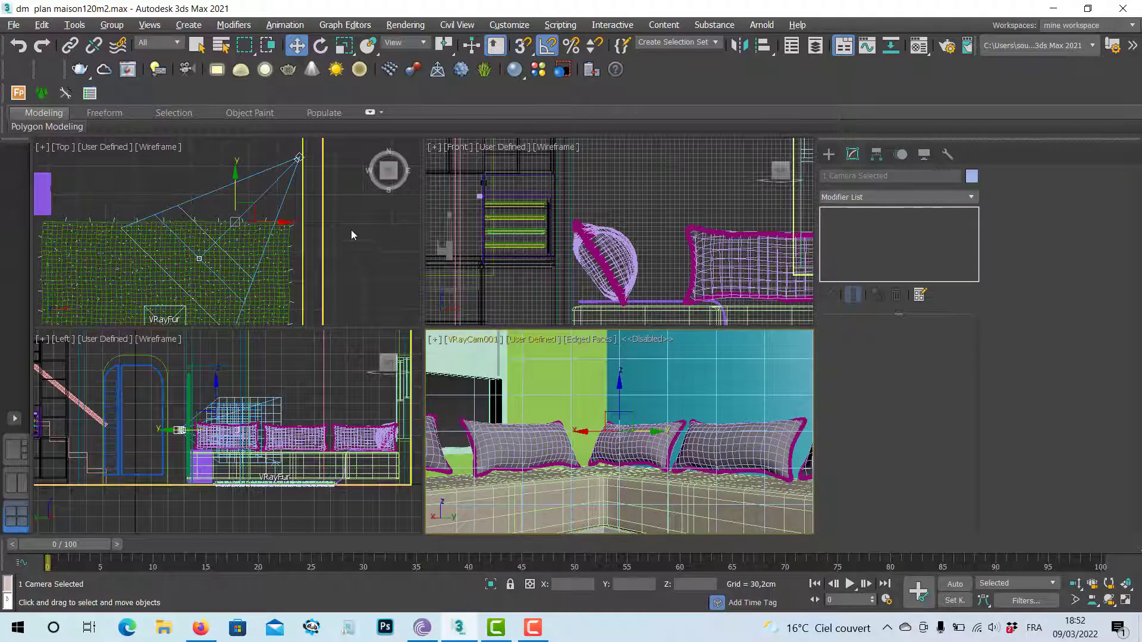
pyautogui.rightClick(337, 222)
pyautogui.click(336, 223)
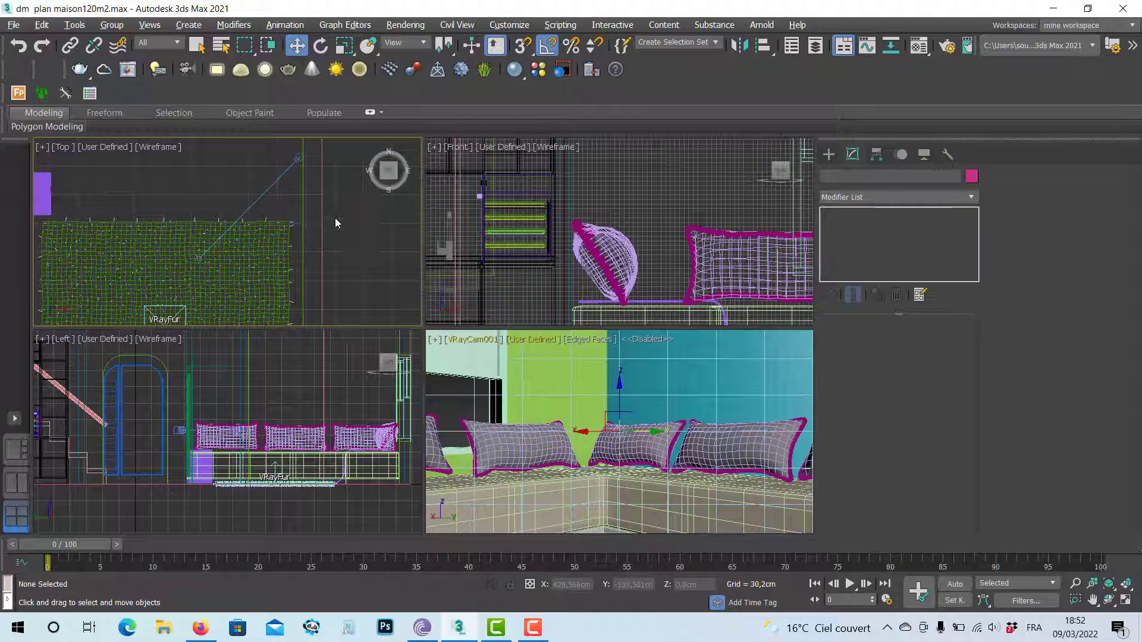
pyautogui.click(299, 158)
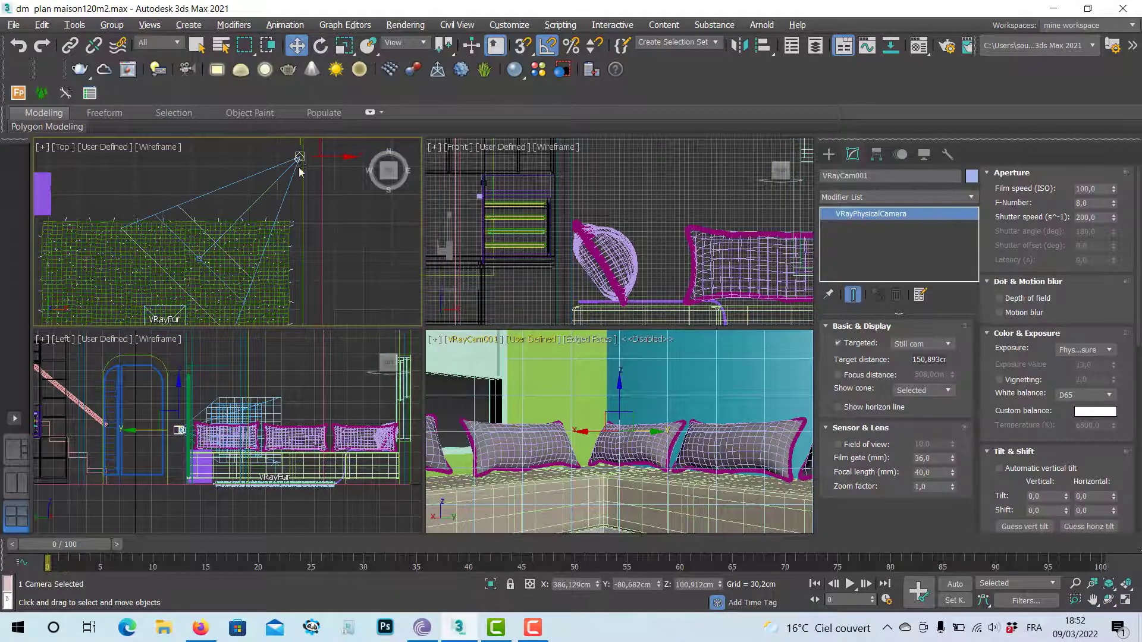
pyautogui.moveTo(703, 435); pyautogui.dragTo(706, 436, button='middle')
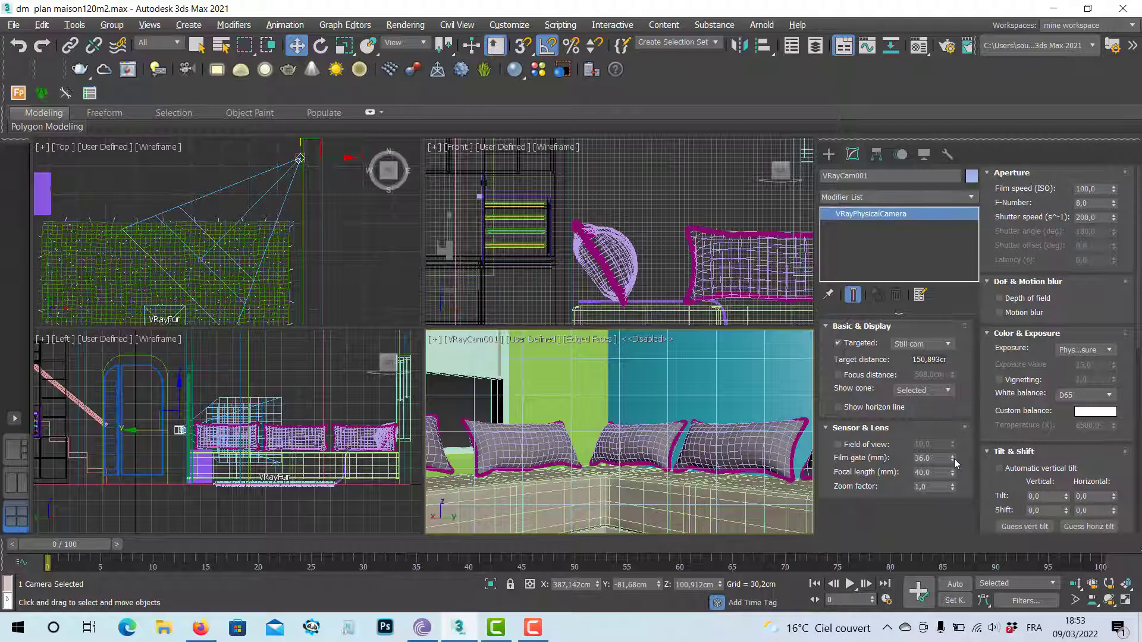
pyautogui.moveTo(951, 458); pyautogui.dragTo(984, 519)
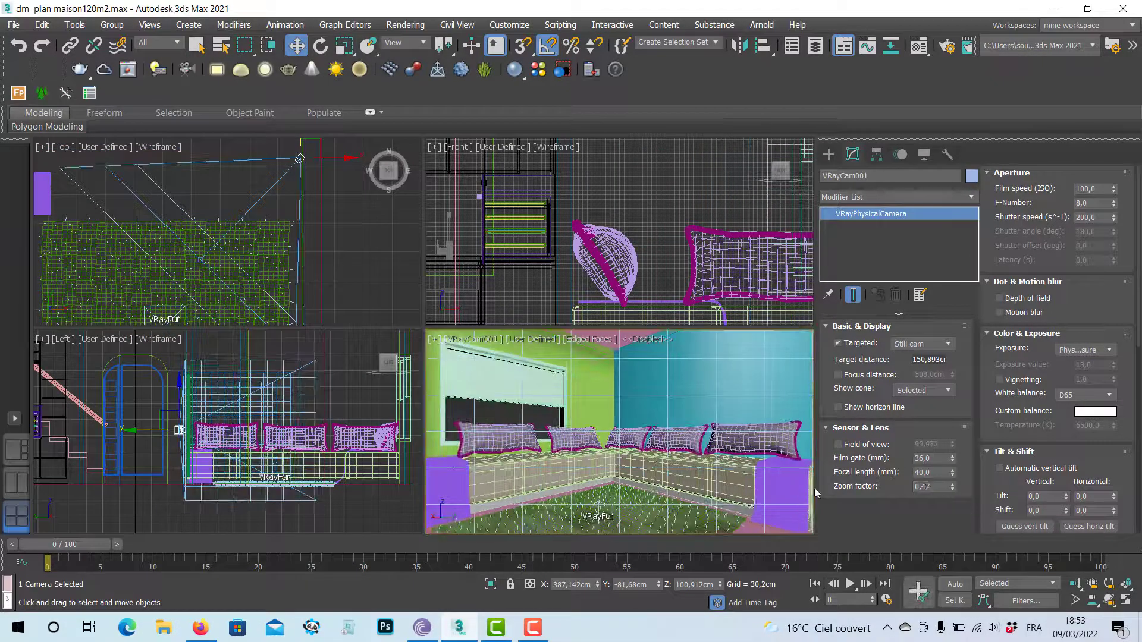
# Move the camera farther from the rug in the top view, to about X 360 cm and Y -62 cm.
pyautogui.moveTo(750, 490)
pyautogui.mouseDown(button='middle')
pyautogui.moveTo(761, 490)
pyautogui.moveTo(744, 488)
pyautogui.mouseUp(button='middle')
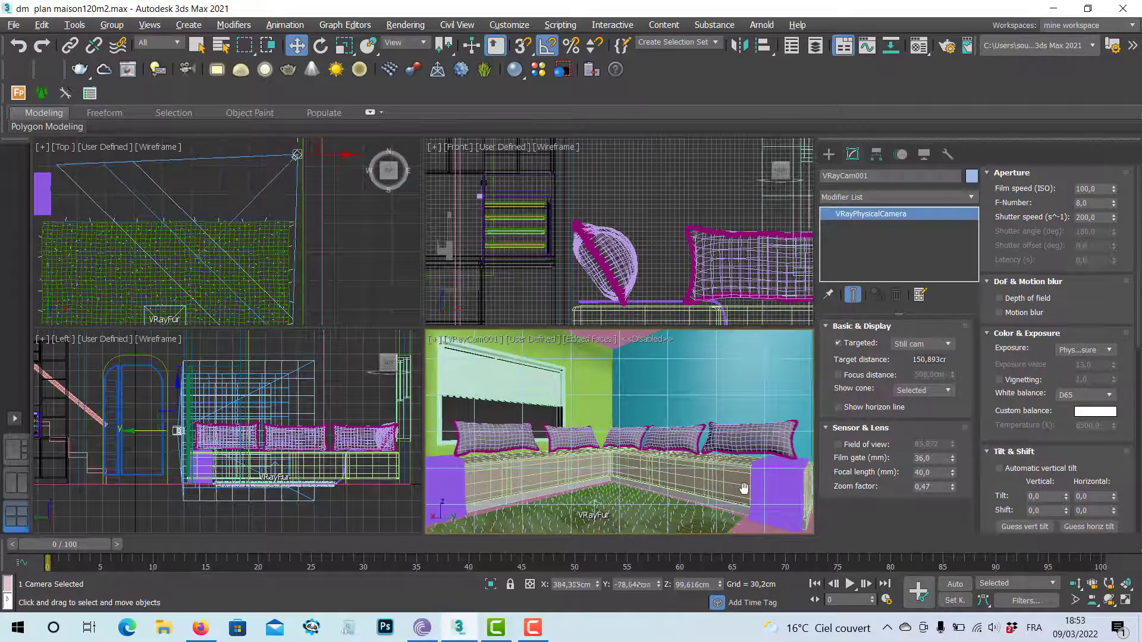
pyautogui.moveTo(282, 263); pyautogui.dragTo(290, 265, button='middle')
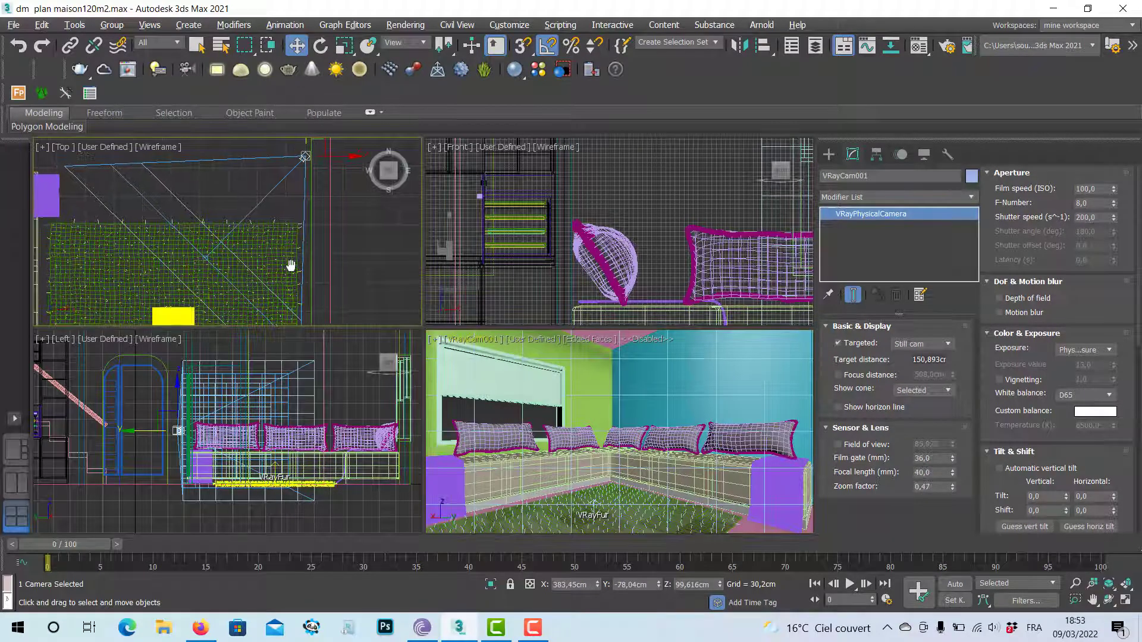
pyautogui.hotkey('alt', 'w')
pyautogui.scroll(-5, 462, 340)
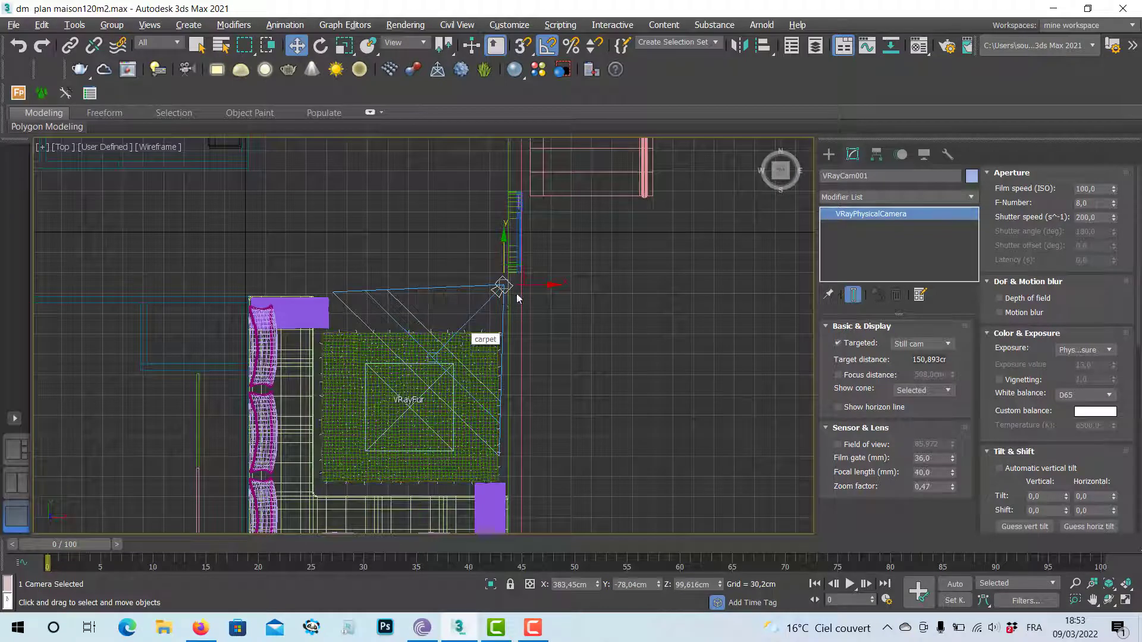
pyautogui.moveTo(521, 272); pyautogui.dragTo(507, 260)
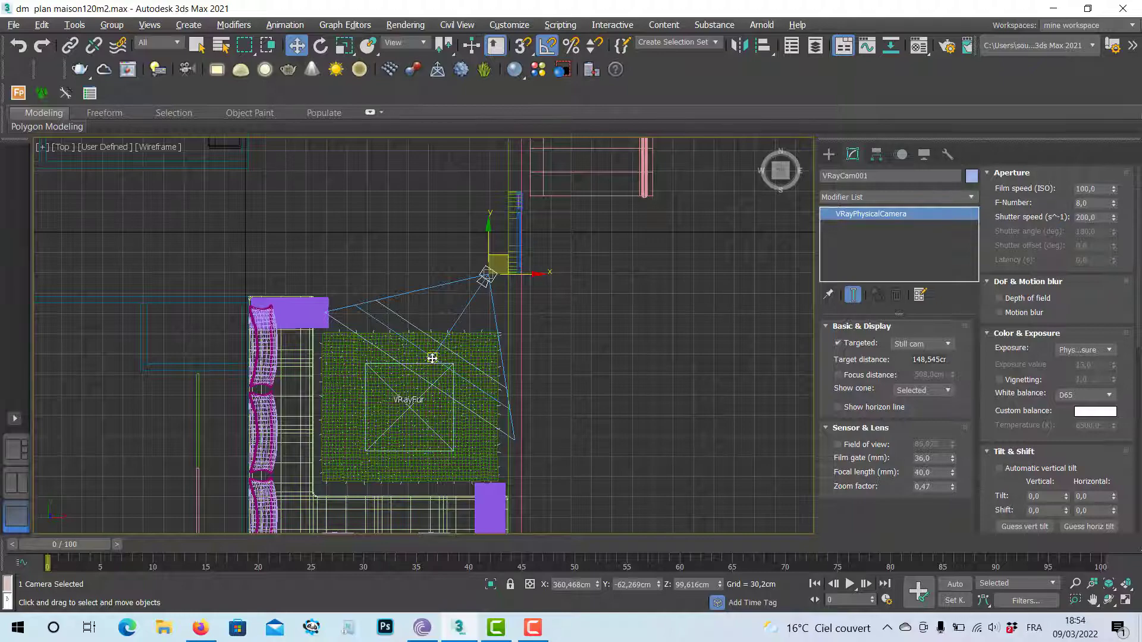
pyautogui.hotkey('alt', 'w')
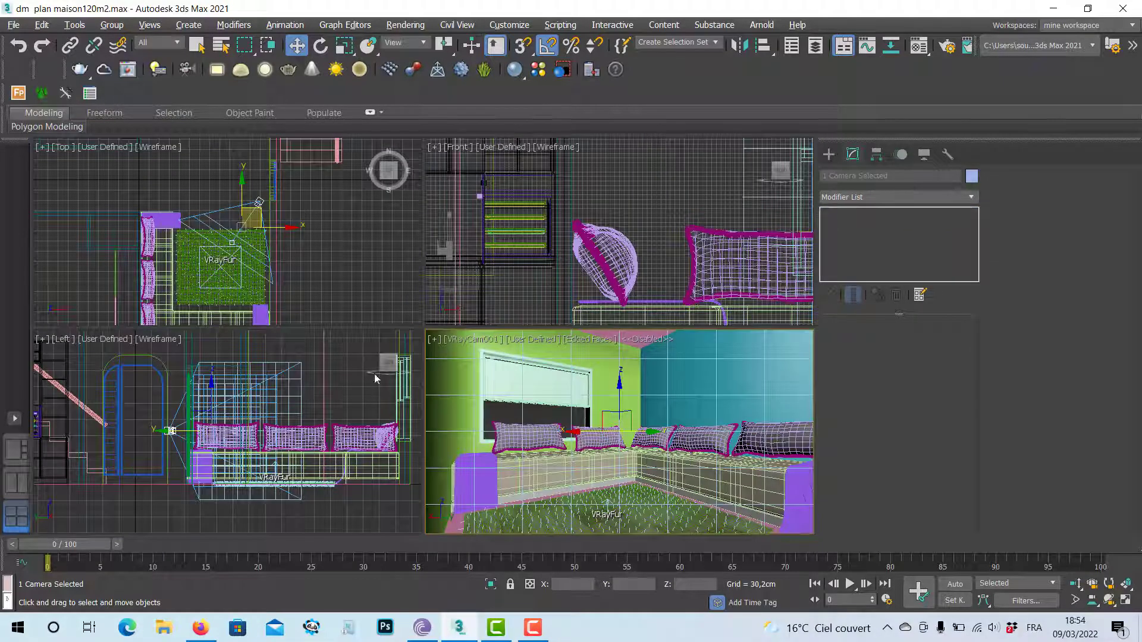
# Move the camera target across the rug to about X 180 cm, Y -238 cm, and pan the camera view to frame the whole corner sofa.
pyautogui.click(232, 244)
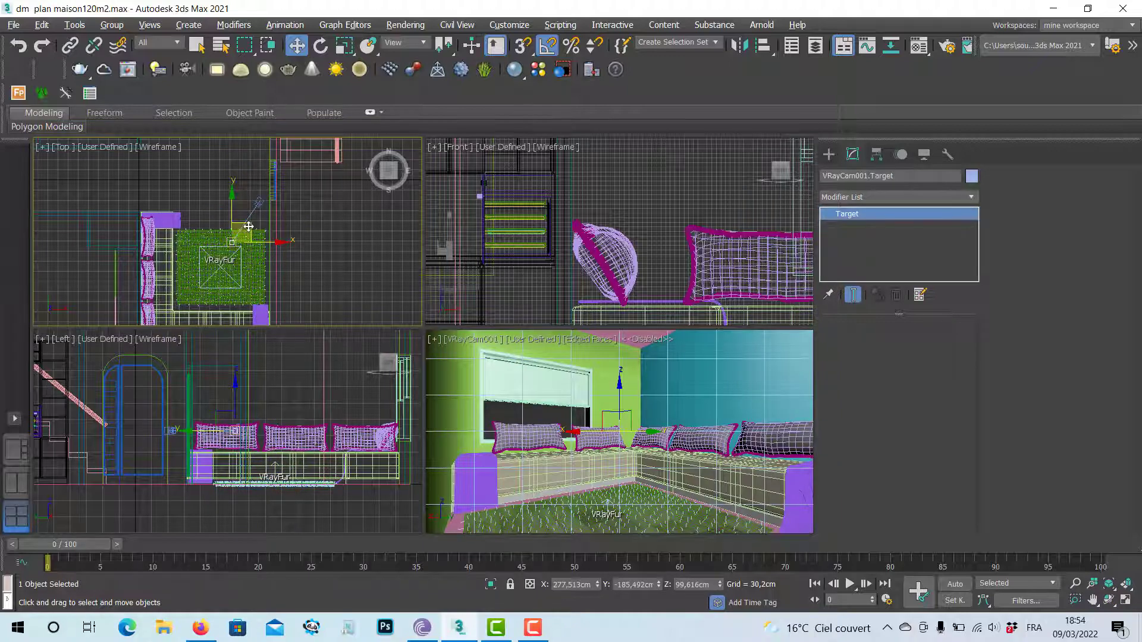
pyautogui.moveTo(250, 227); pyautogui.dragTo(211, 238)
pyautogui.rightClick(562, 404)
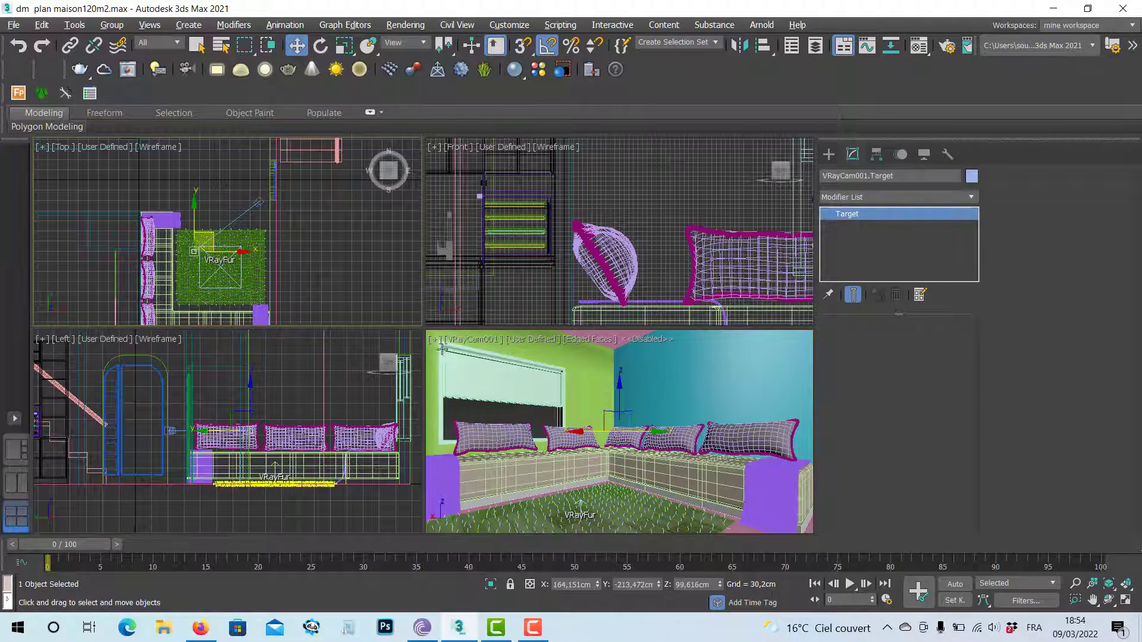
pyautogui.rightClick(576, 407)
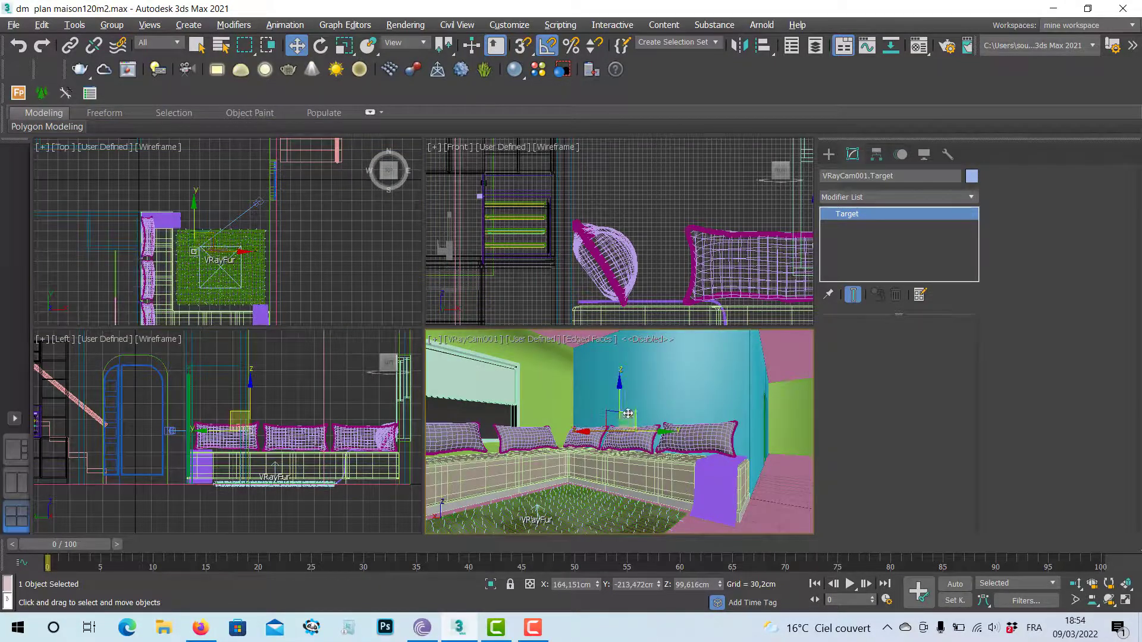
pyautogui.rightClick(224, 281)
pyautogui.moveTo(208, 236); pyautogui.dragTo(214, 244)
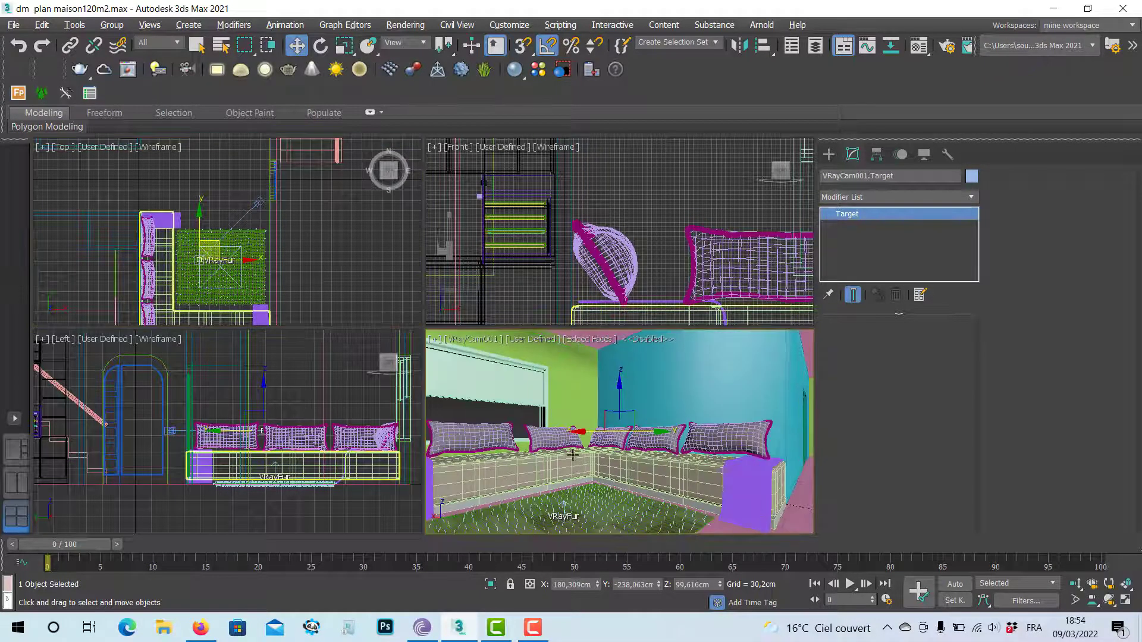
pyautogui.hotkey('alt', 'w')
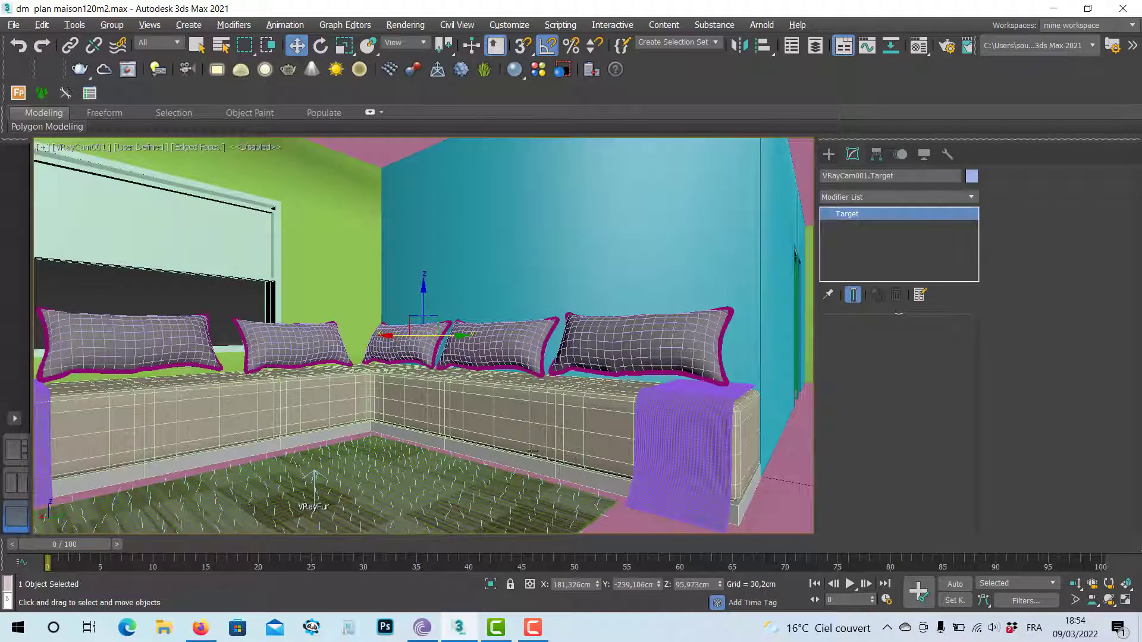
pyautogui.moveTo(512, 453); pyautogui.dragTo(525, 432, button='middle')
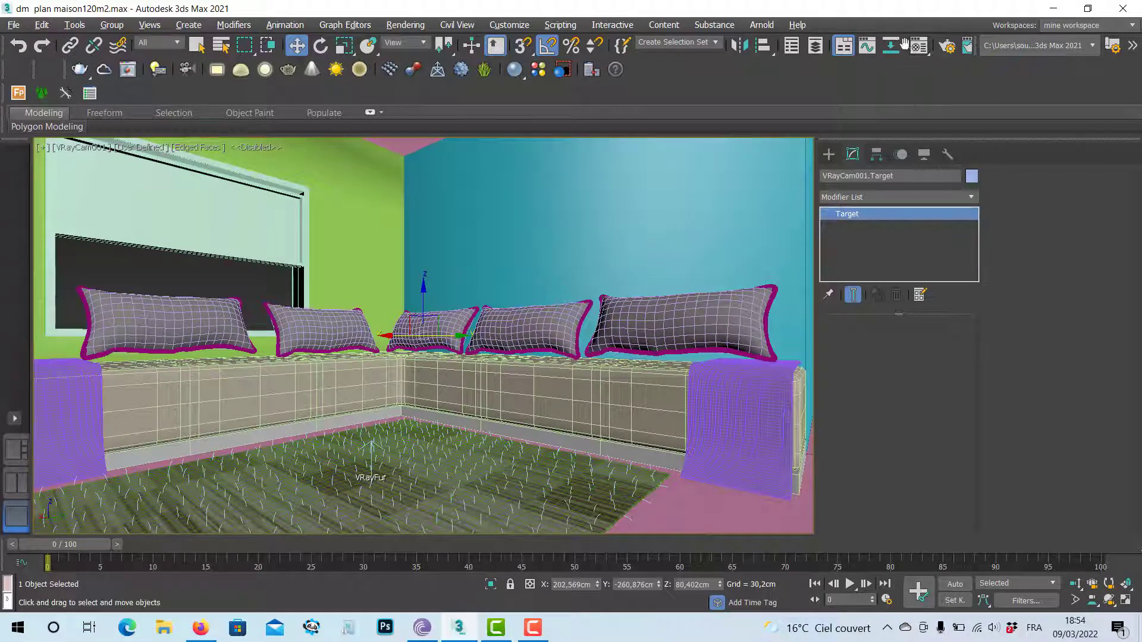
# Render the VRayCam001 view and inspect the enlarged image in the V-Ray Frame Buffer.
pyautogui.moveTo(903, 45); pyautogui.dragTo(791, 50)
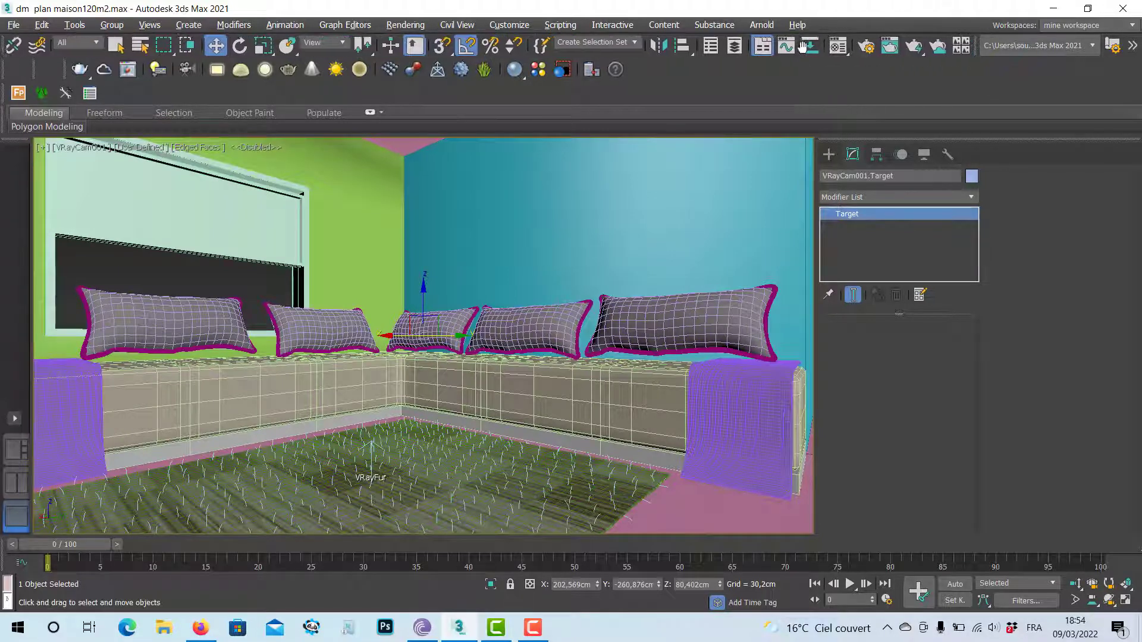
pyautogui.click(911, 48)
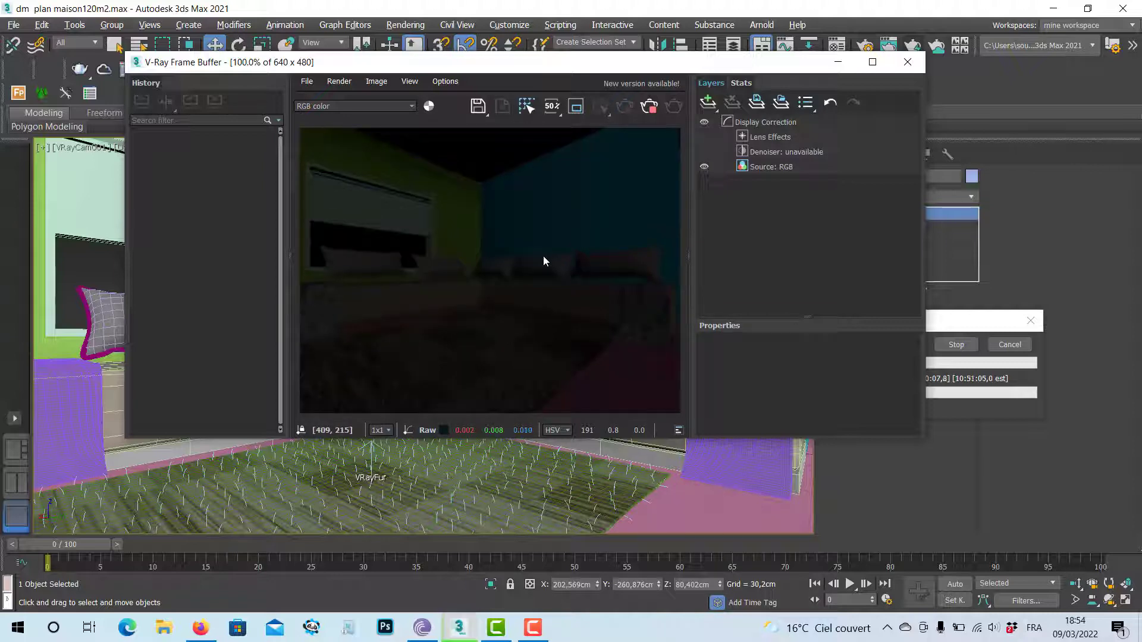
pyautogui.click(872, 61)
pyautogui.scroll(1, 515, 296)
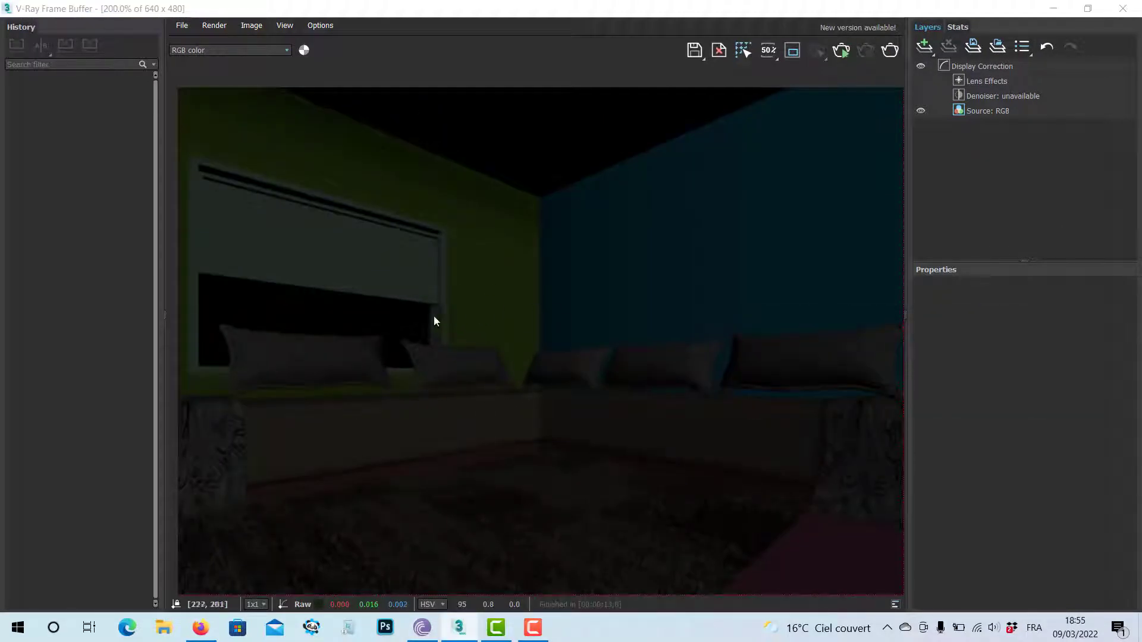
pyautogui.click(1122, 8)
# Select all five sofa cushions and lower them slightly so they rest on the seat.
pyautogui.click(672, 310)
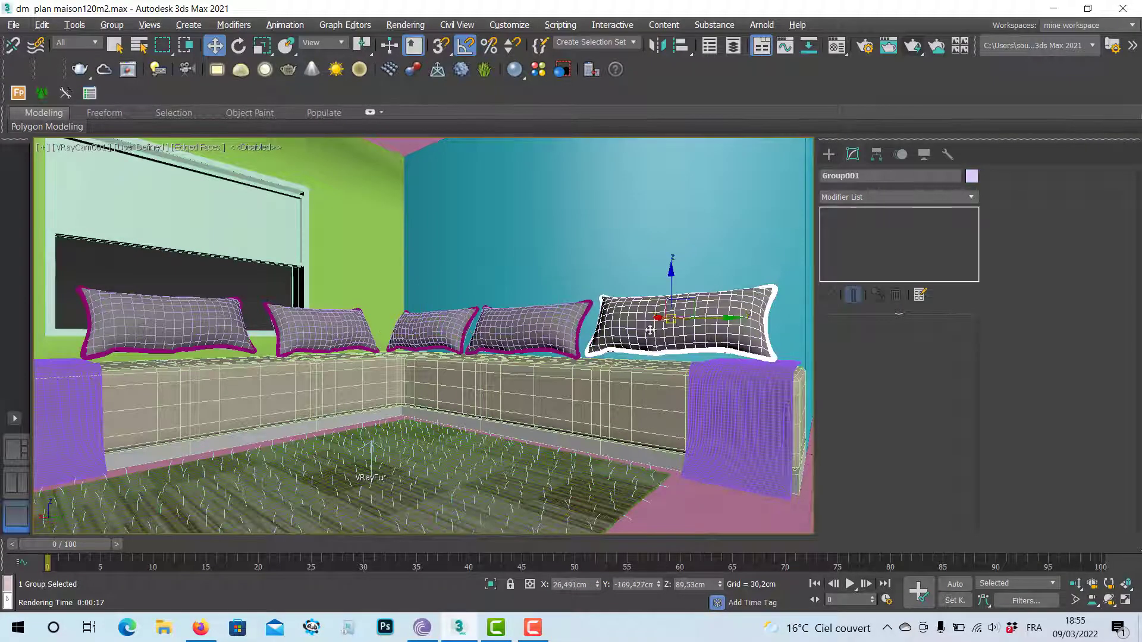
pyautogui.keyDown('ctrl'); pyautogui.click(541, 327); pyautogui.keyUp('ctrl')
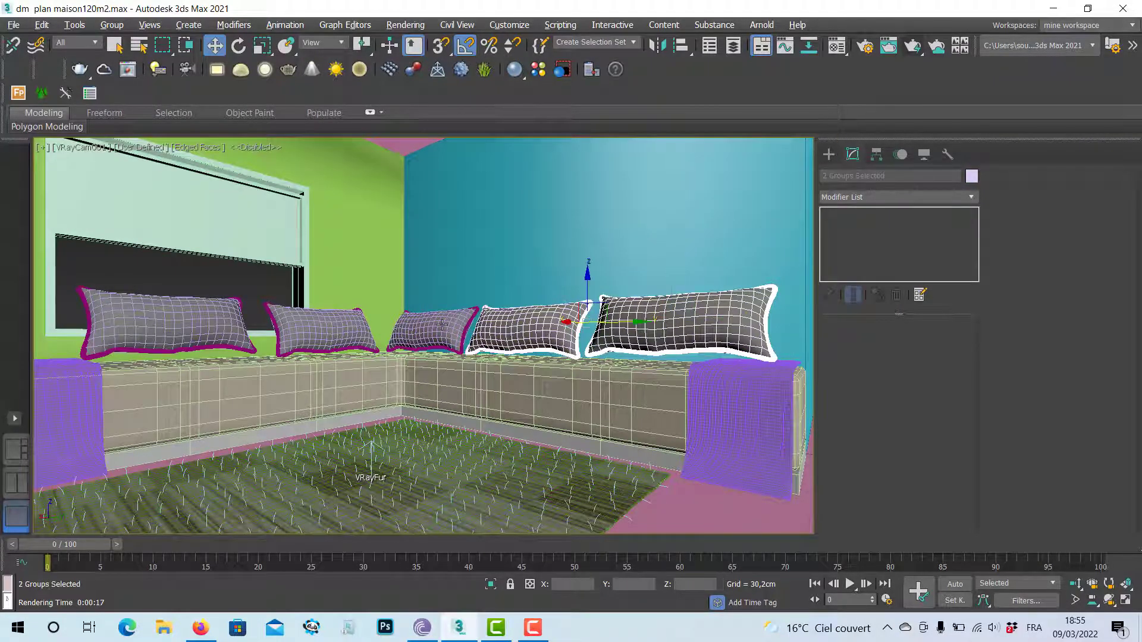
pyautogui.keyDown('ctrl'); pyautogui.click(442, 324); pyautogui.keyUp('ctrl')
pyautogui.keyDown('ctrl'); pyautogui.click(343, 331); pyautogui.keyUp('ctrl')
pyautogui.keyDown('ctrl'); pyautogui.click(239, 334); pyautogui.keyUp('ctrl')
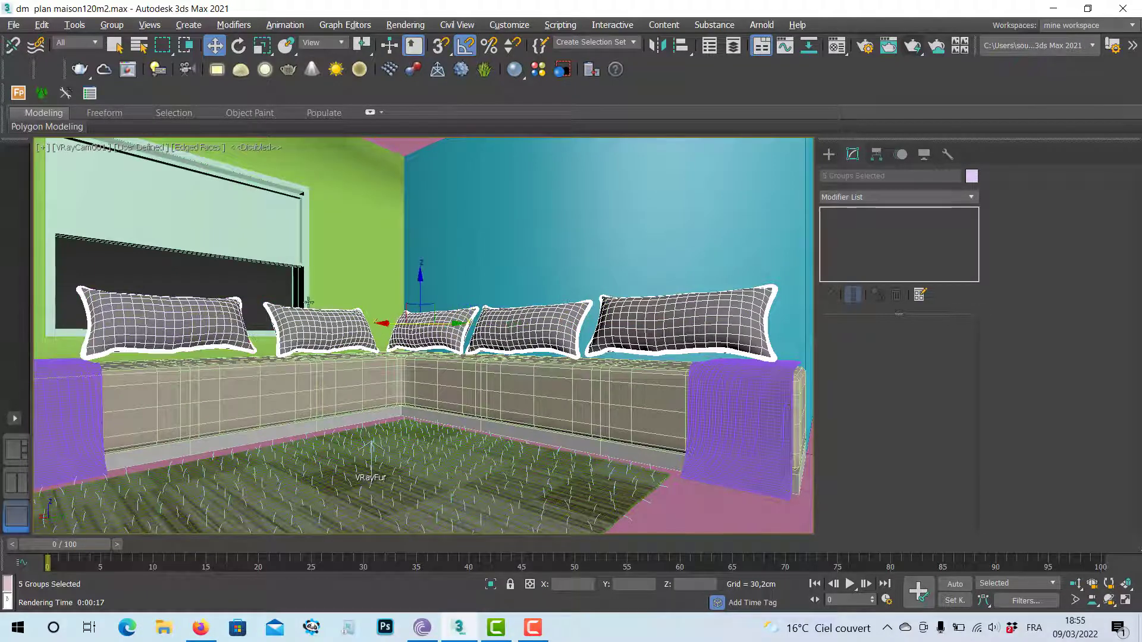
pyautogui.moveTo(422, 282); pyautogui.dragTo(421, 289)
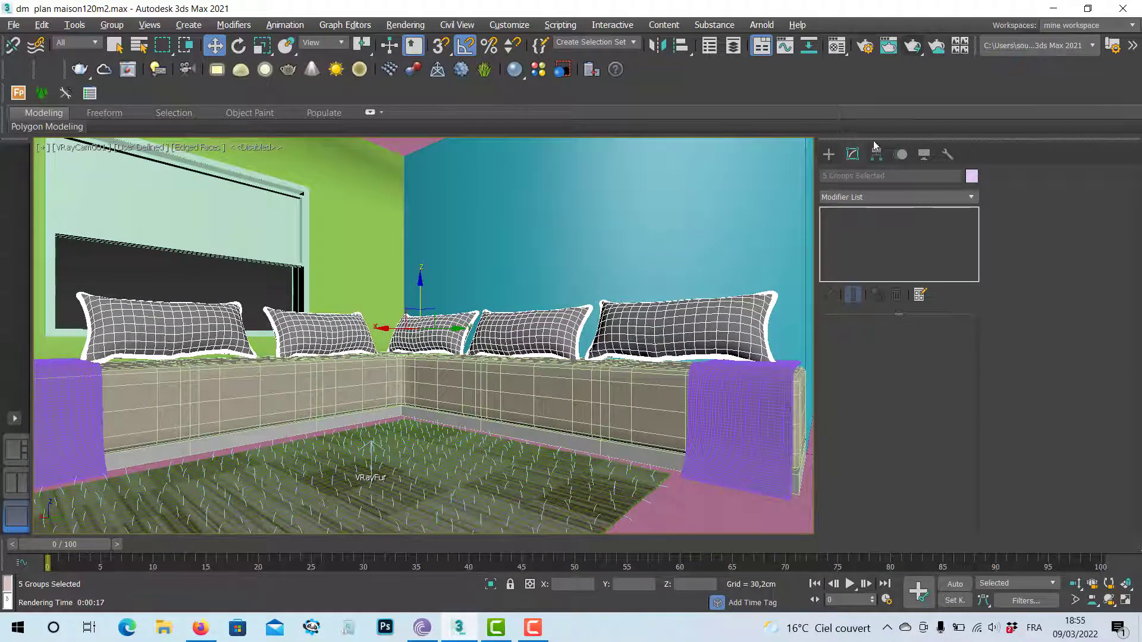
# Enable global illumination in the V-Ray render setup and render the VRayCam001 view with it.
pyautogui.click(867, 50)
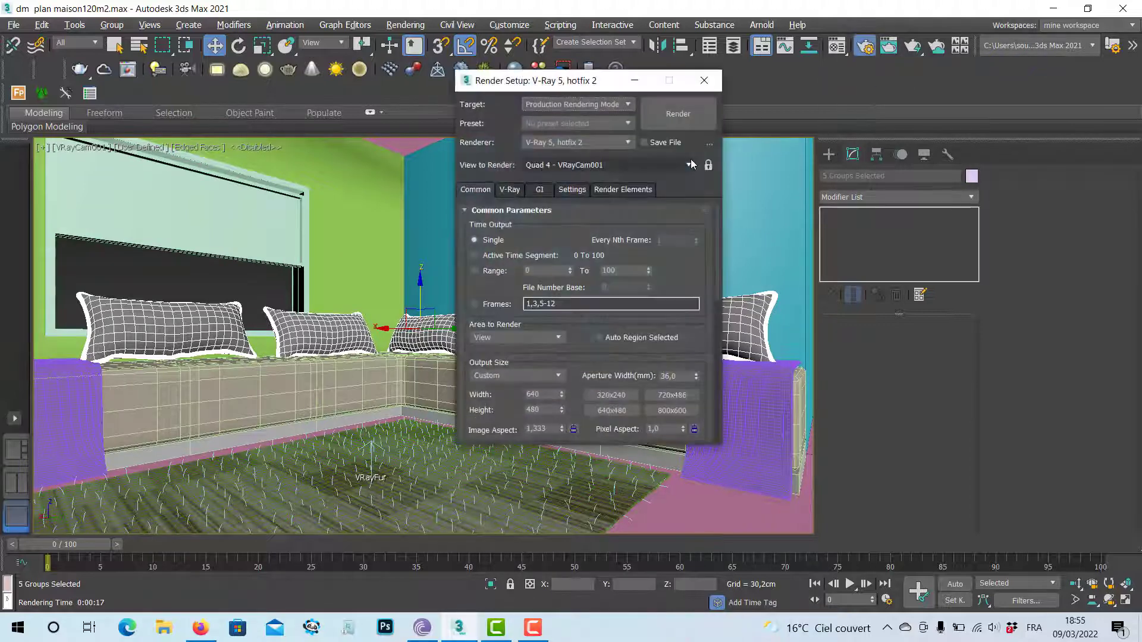
pyautogui.click(540, 189)
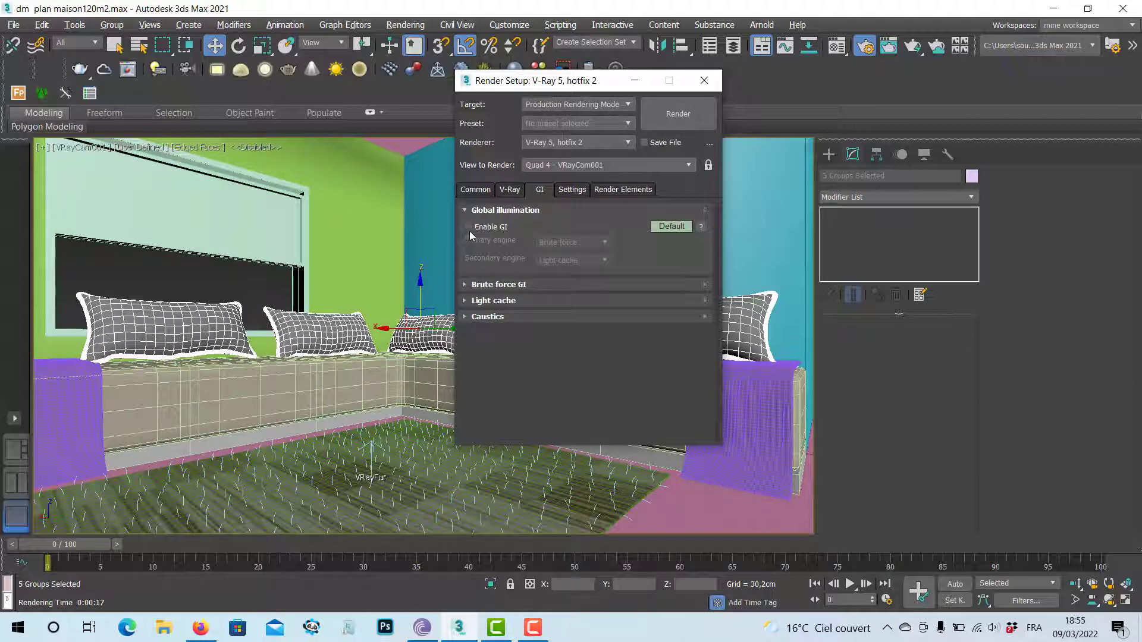
pyautogui.click(469, 227)
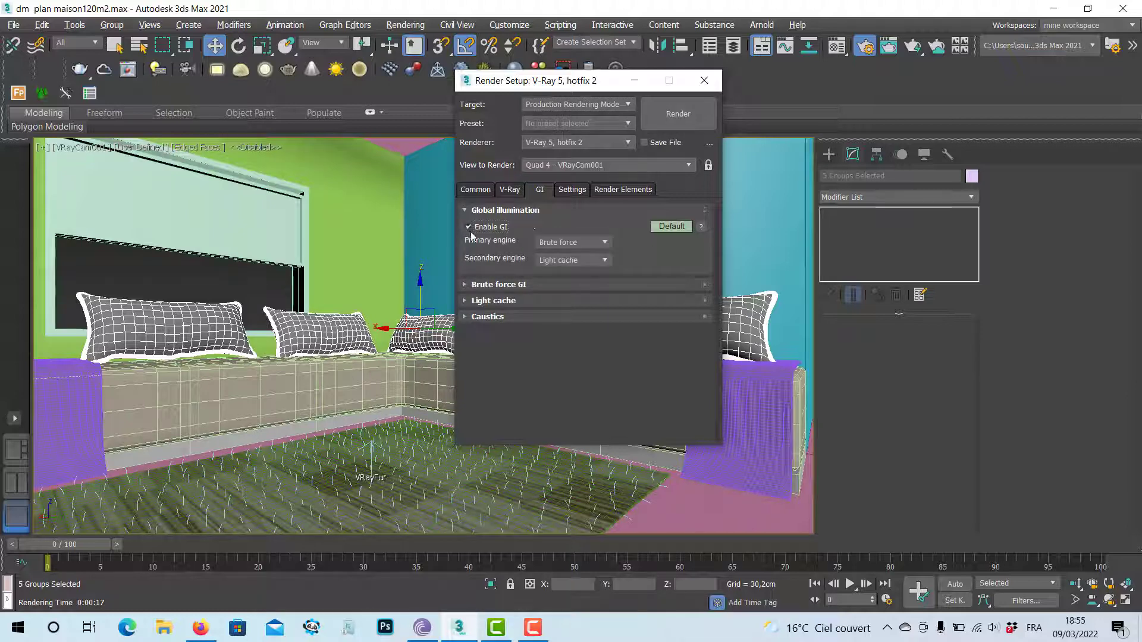
pyautogui.click(684, 117)
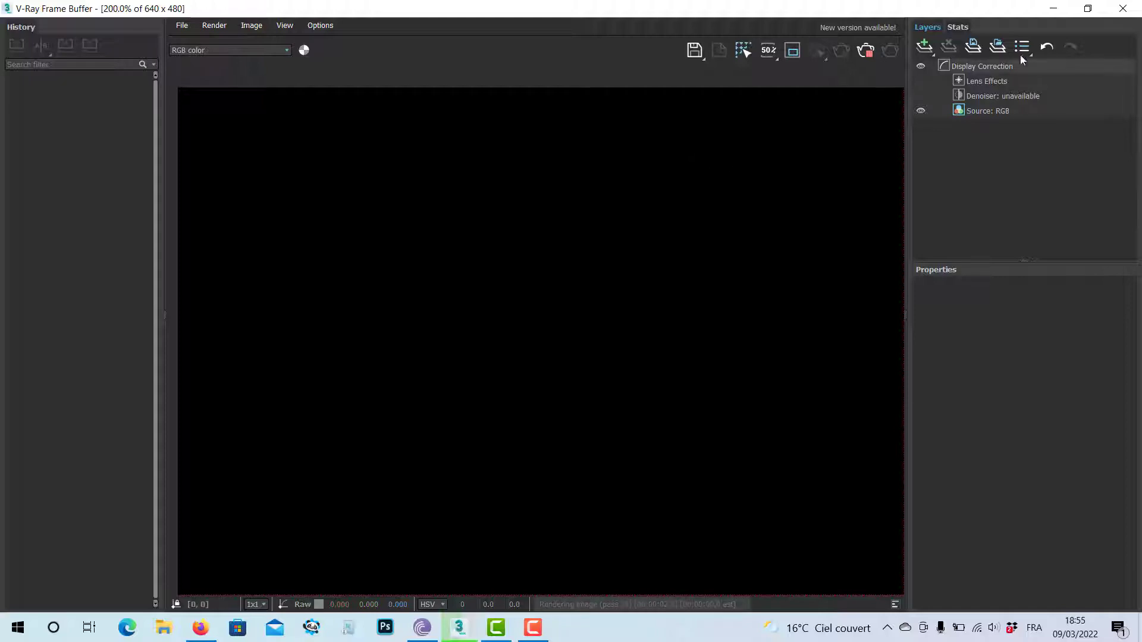
pyautogui.click(1122, 9)
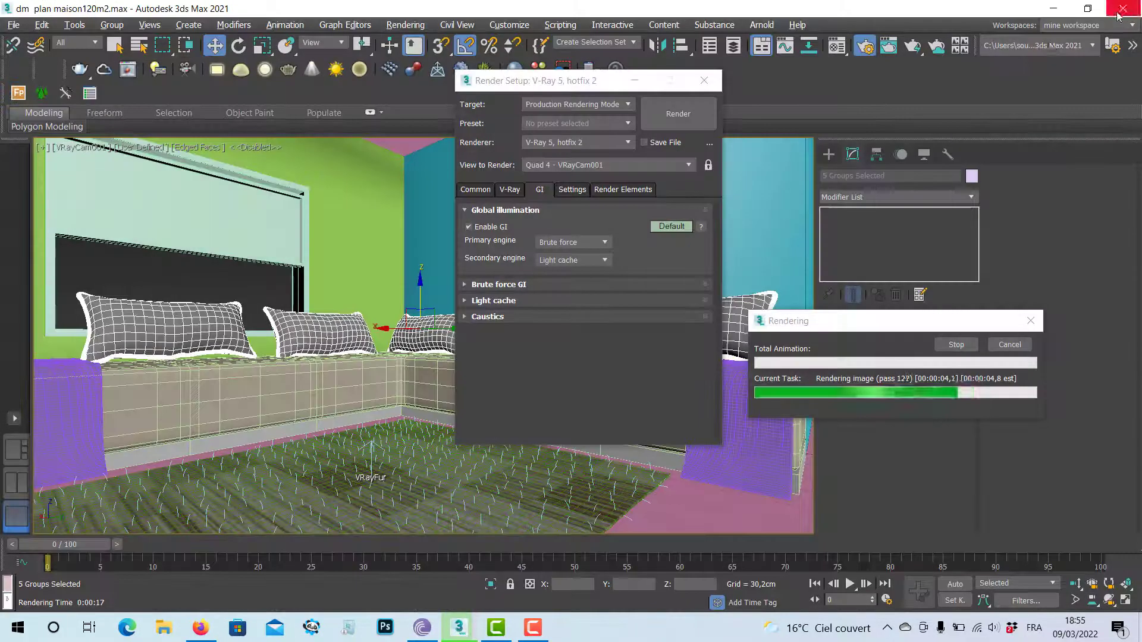
pyautogui.click(704, 80)
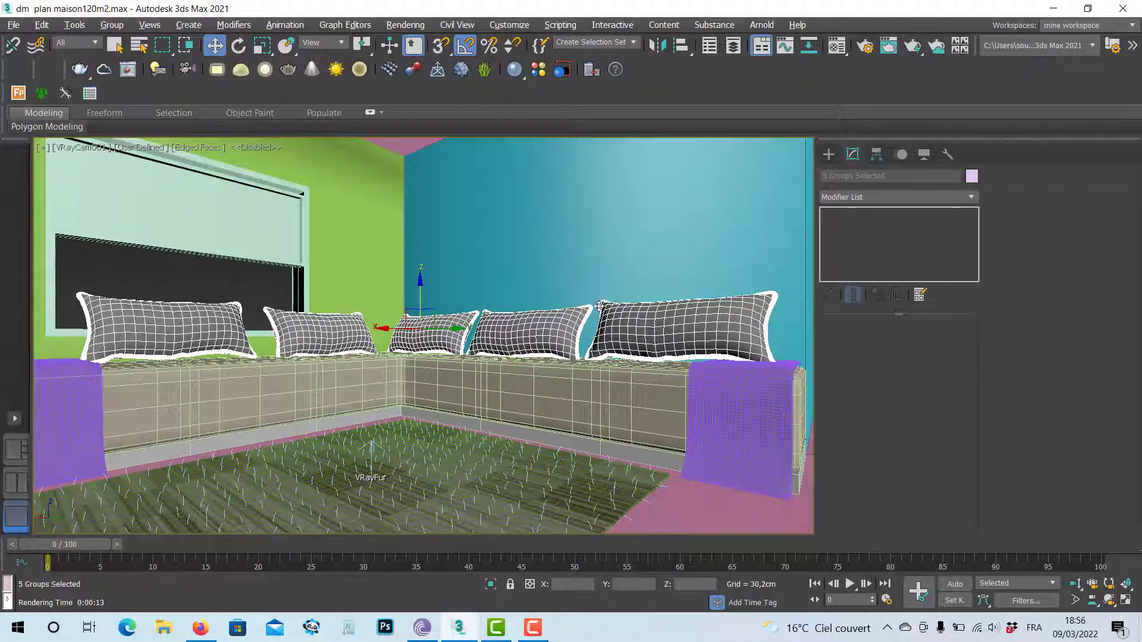
# Place a VRaySun in the Top view at about X 282 cm, Y -1470 cm, aimed at the rug, and add the VRaySky environment map.
pyautogui.hotkey('alt', 'w')
pyautogui.middleClick(270, 253)
pyautogui.scroll(-5, 271, 252)
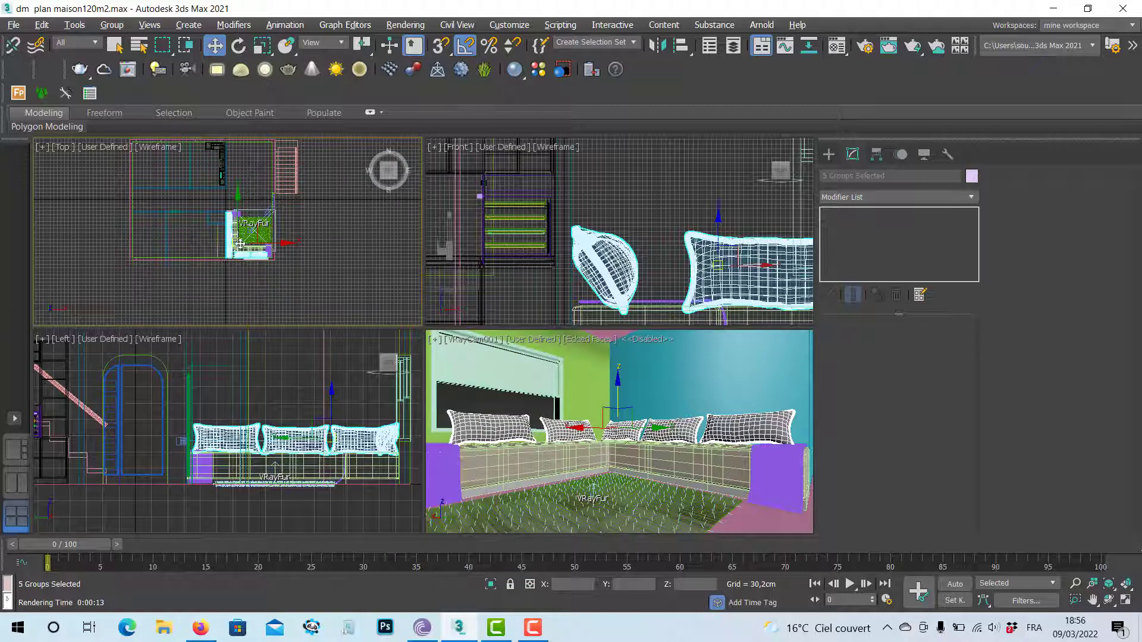
pyautogui.moveTo(240, 243); pyautogui.dragTo(245, 246, button='middle')
pyautogui.middleClick(618, 205)
pyautogui.hotkey('alt', 'w')
pyautogui.click(828, 156)
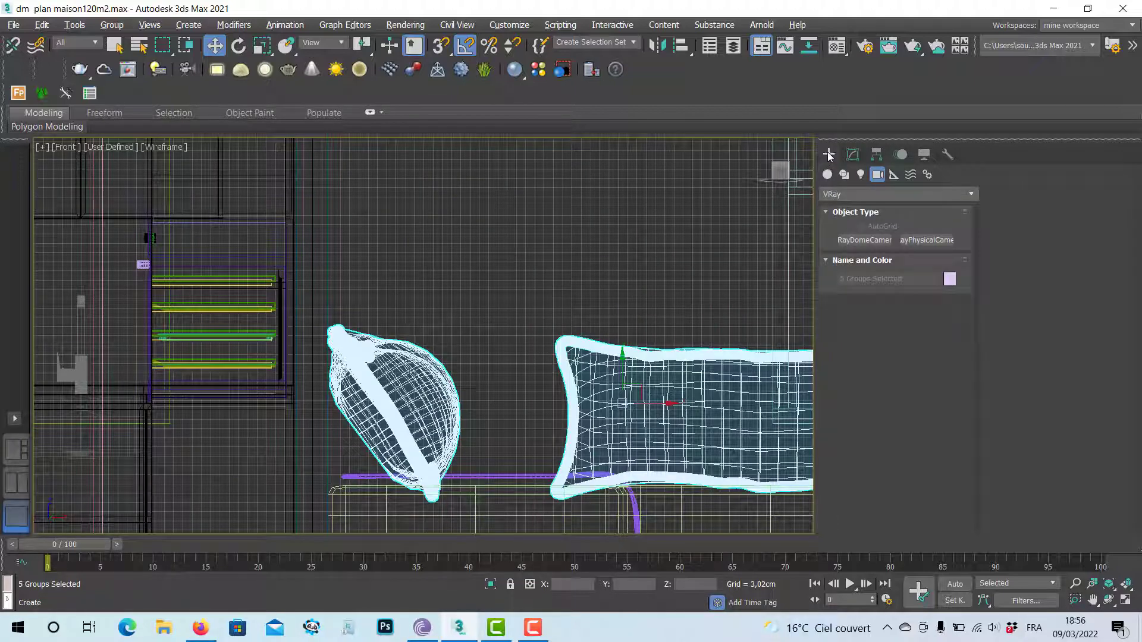
pyautogui.click(861, 176)
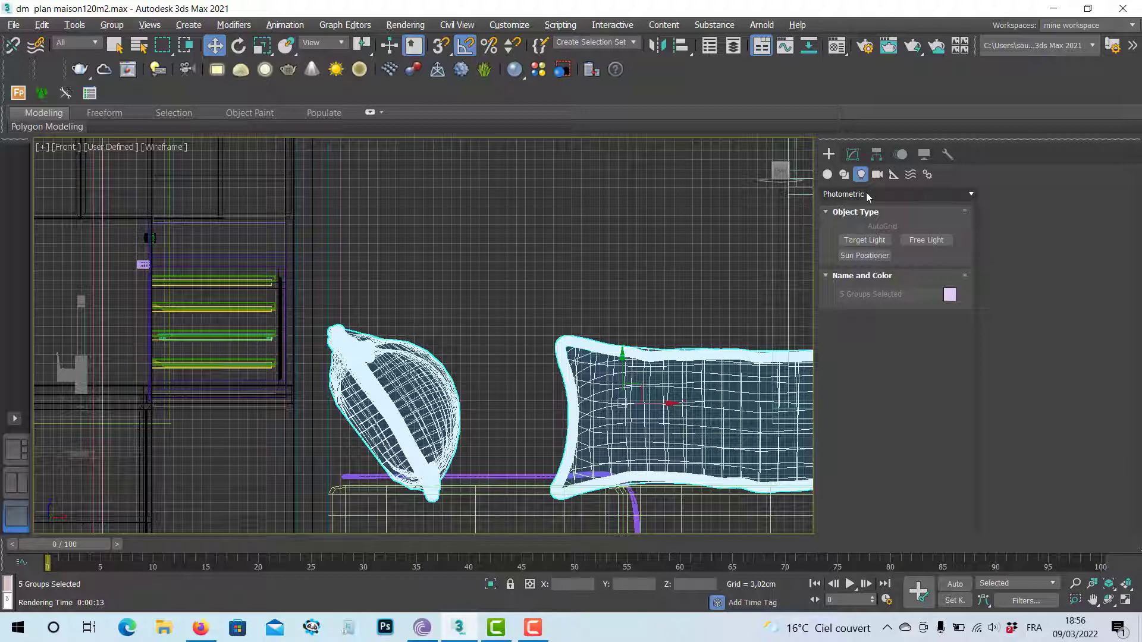
pyautogui.click(868, 194)
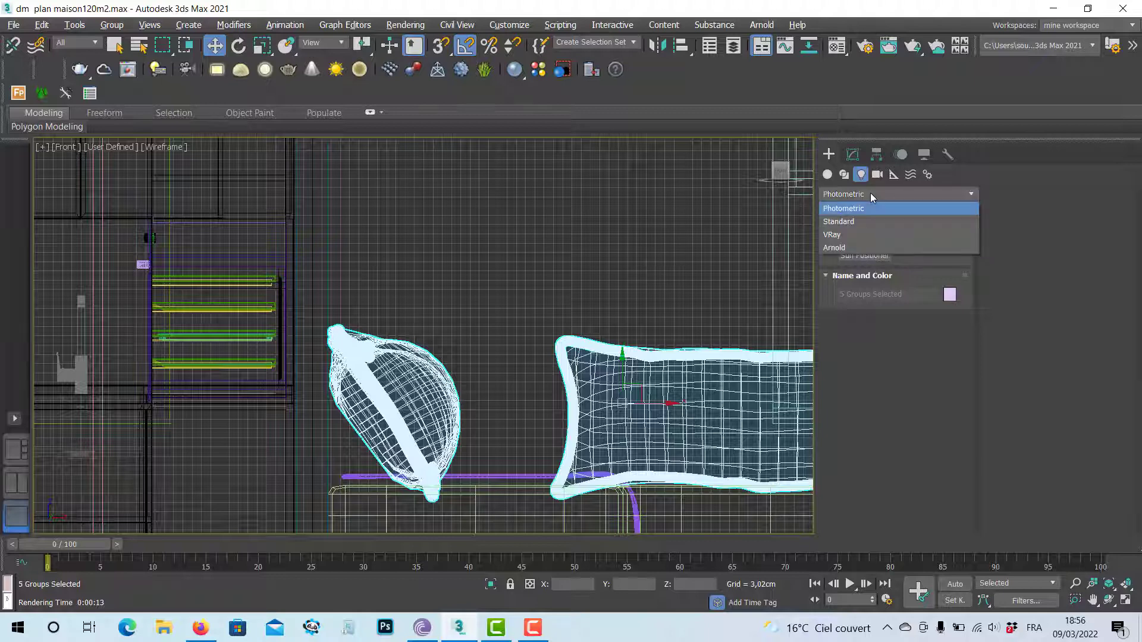
pyautogui.click(850, 235)
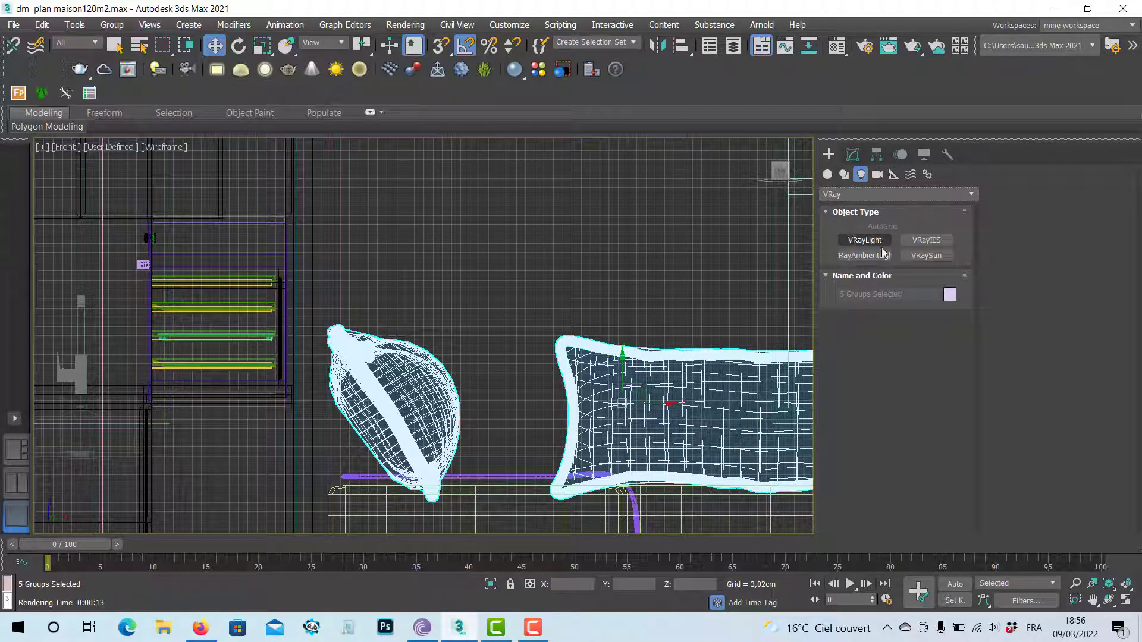
pyautogui.click(925, 256)
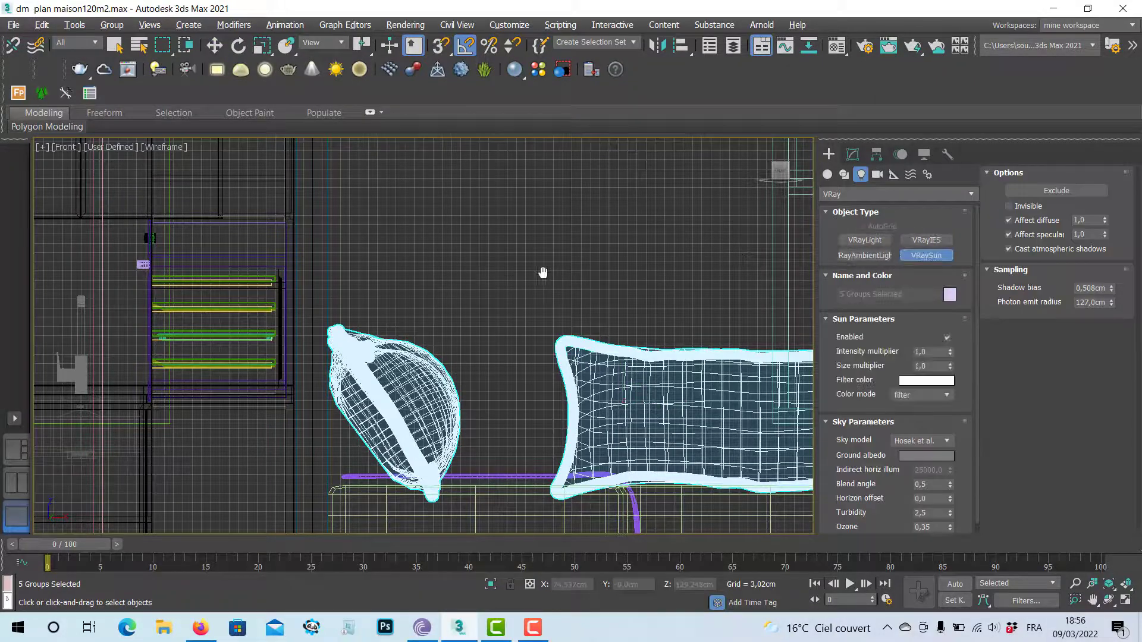
pyautogui.hotkey('alt', 'w')
pyautogui.rightClick(235, 233)
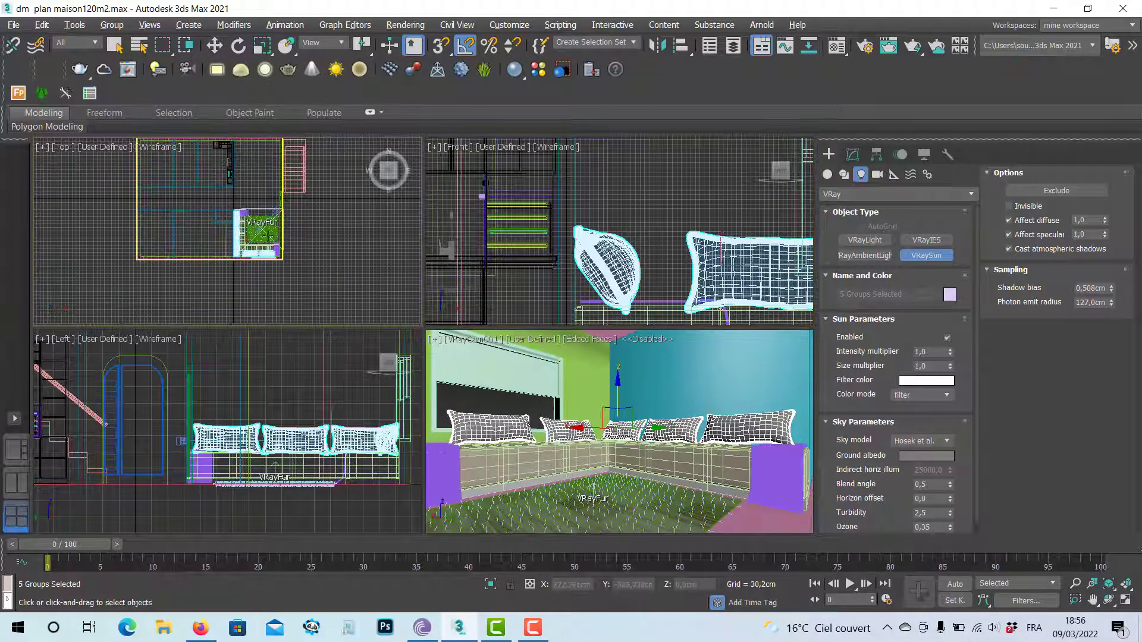
pyautogui.hotkey('alt', 'w')
pyautogui.scroll(-3, 359, 317)
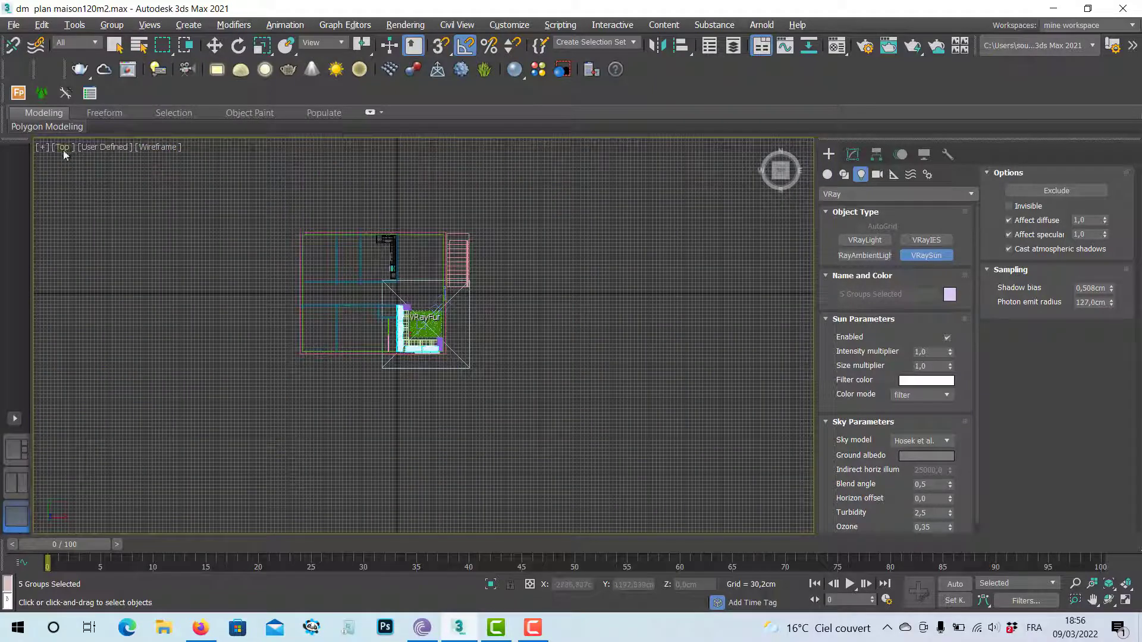
pyautogui.scroll(3, 440, 355)
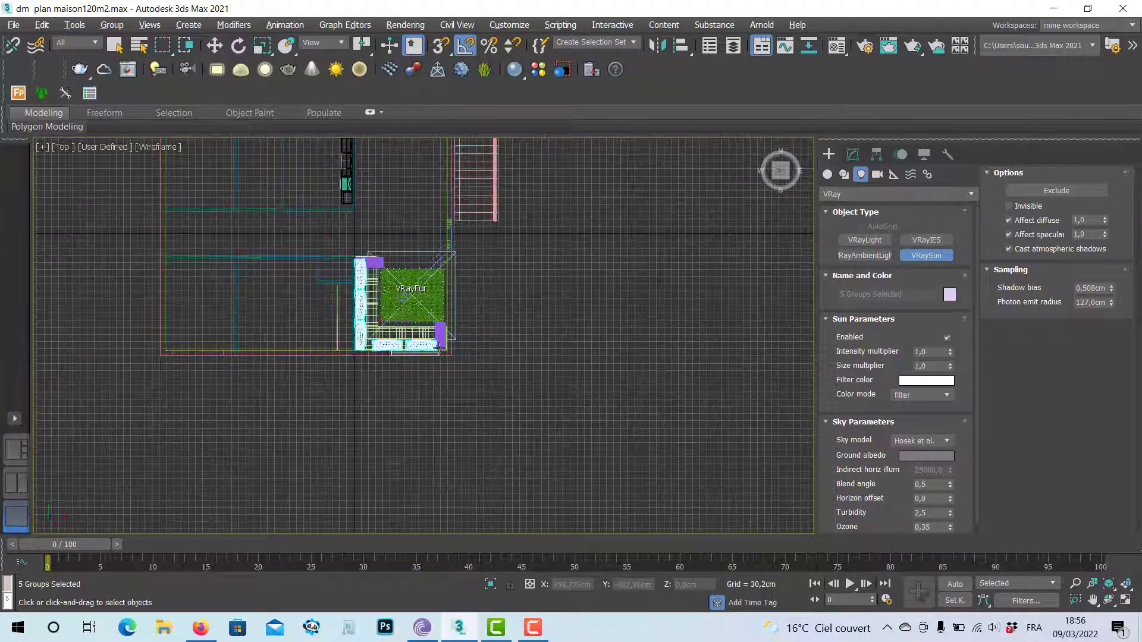
pyautogui.scroll(2, 476, 209)
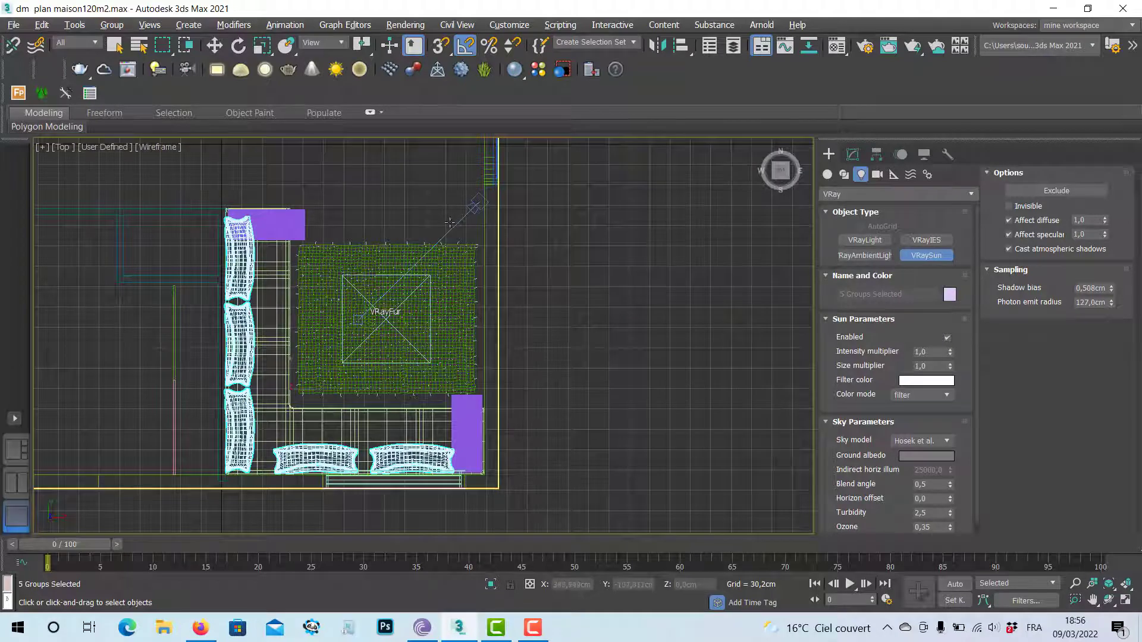
pyautogui.moveTo(360, 359); pyautogui.dragTo(371, 299, button='middle')
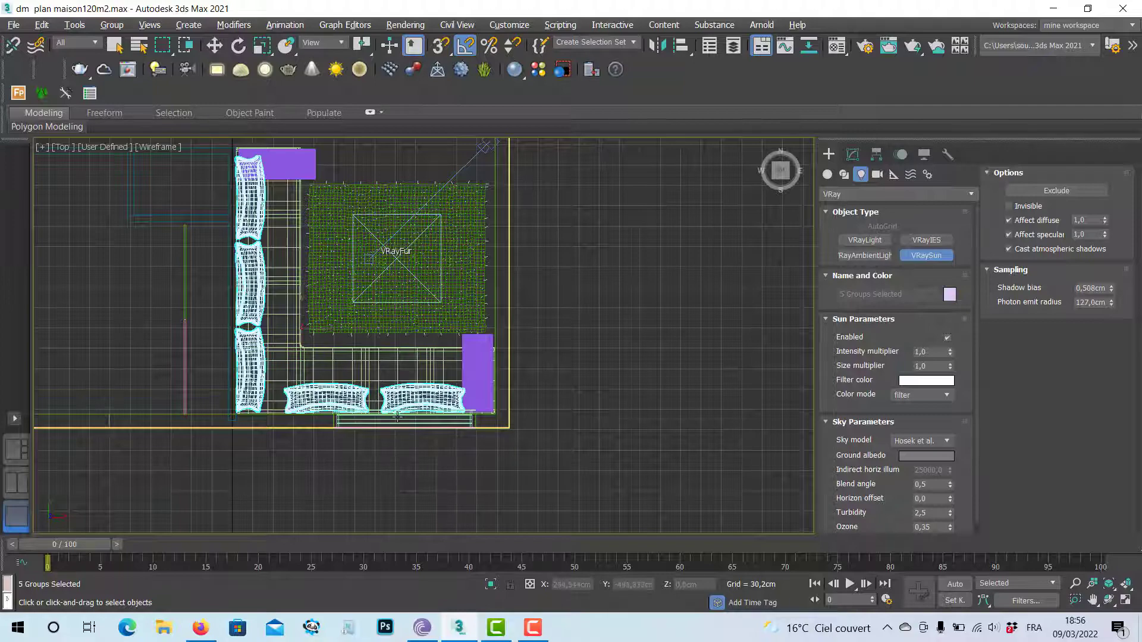
pyautogui.scroll(-10, 406, 452)
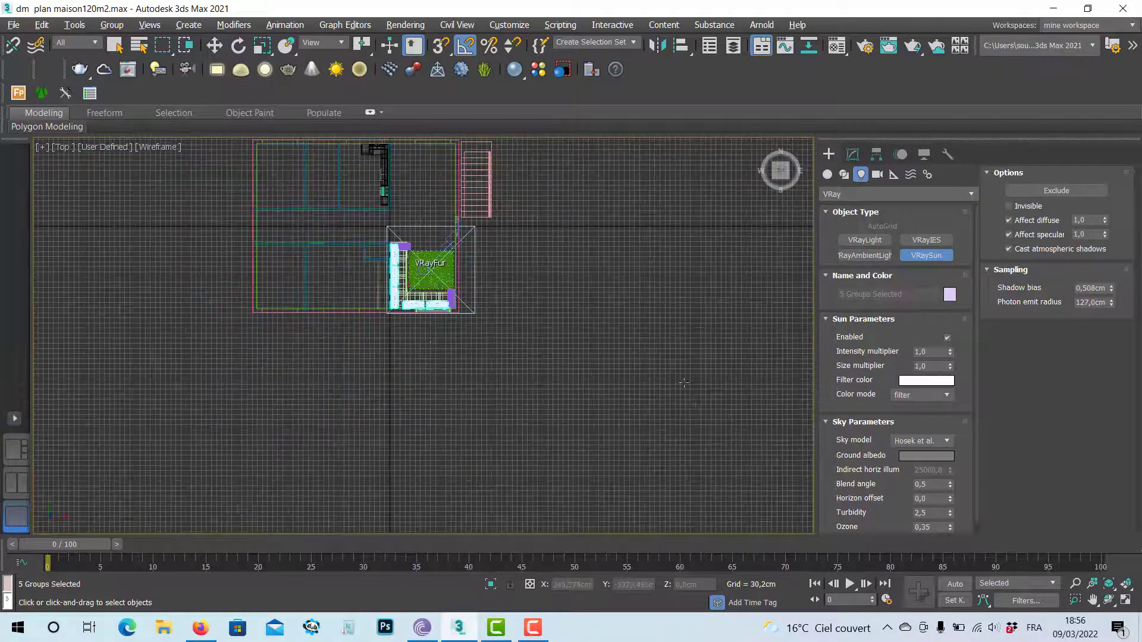
pyautogui.moveTo(437, 474); pyautogui.dragTo(431, 265)
pyautogui.moveTo(518, 287); pyautogui.dragTo(539, 236)
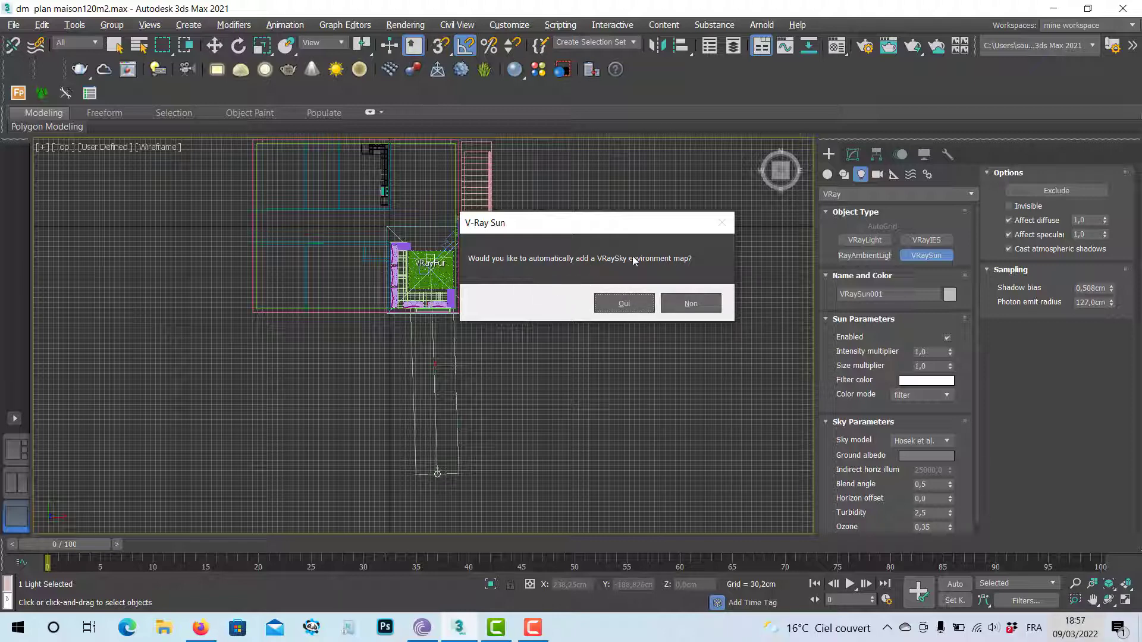
pyautogui.click(621, 307)
pyautogui.moveTo(488, 318); pyautogui.dragTo(497, 321, button='middle')
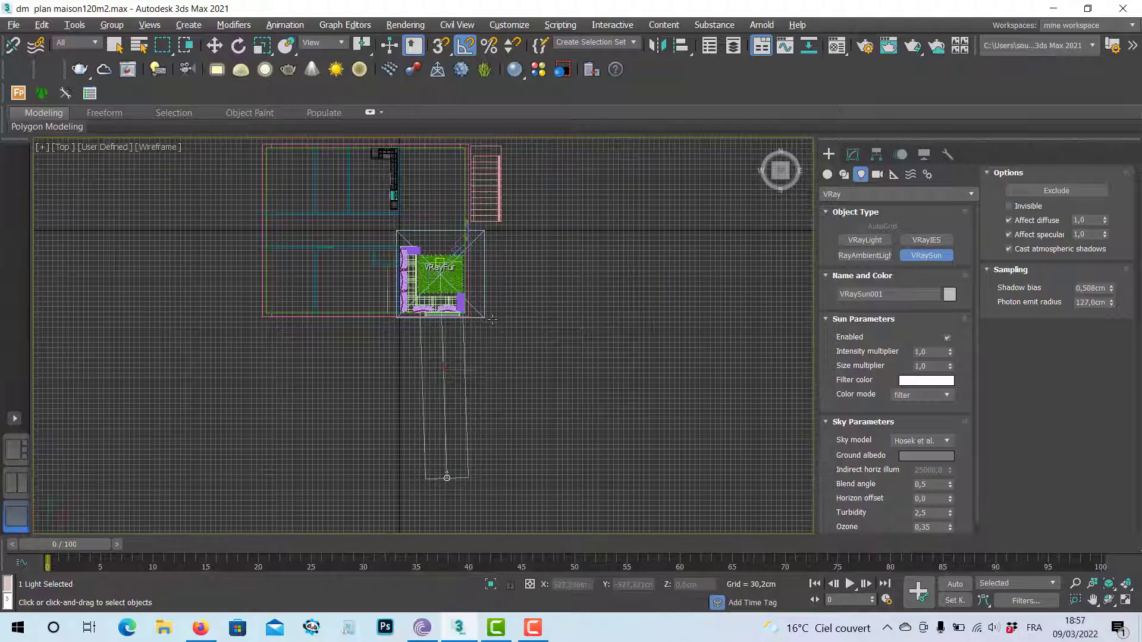
# End the sun placement with the Move tool and show the VRayCam001 view enlarged.
pyautogui.hotkey('alt', 'w')
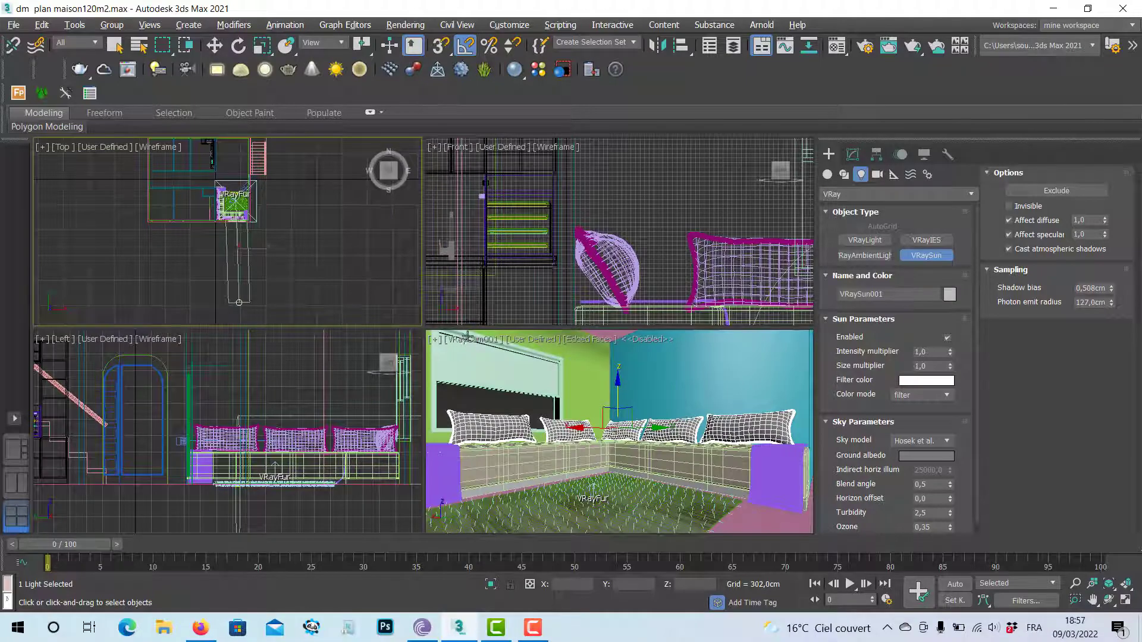
pyautogui.middleClick(478, 359)
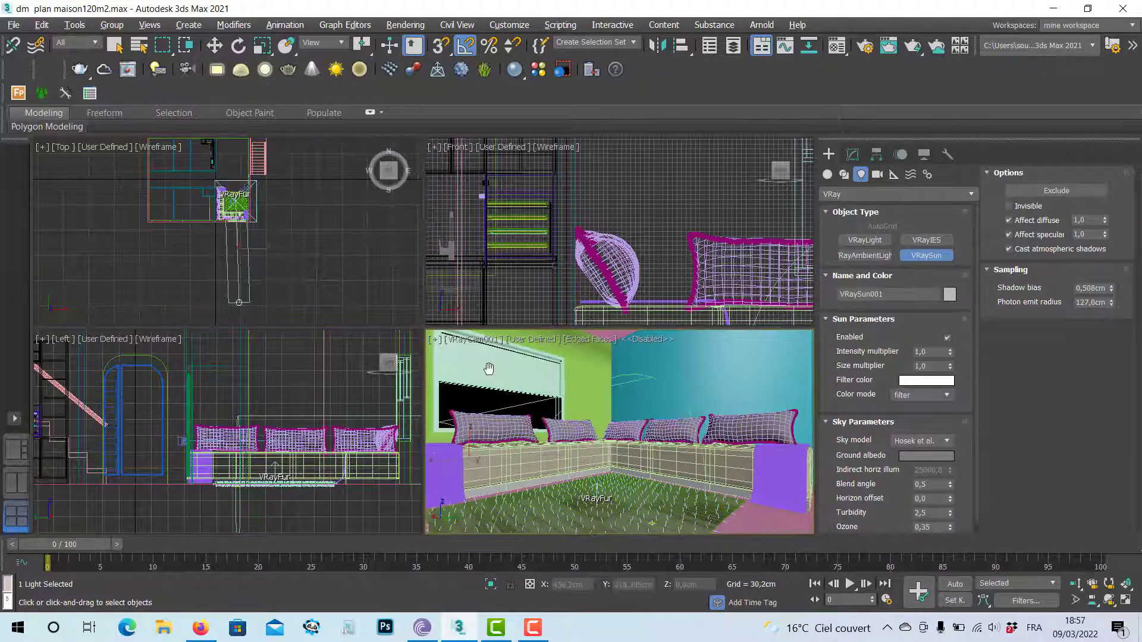
pyautogui.hotkey('alt', 'w')
pyautogui.click(214, 45)
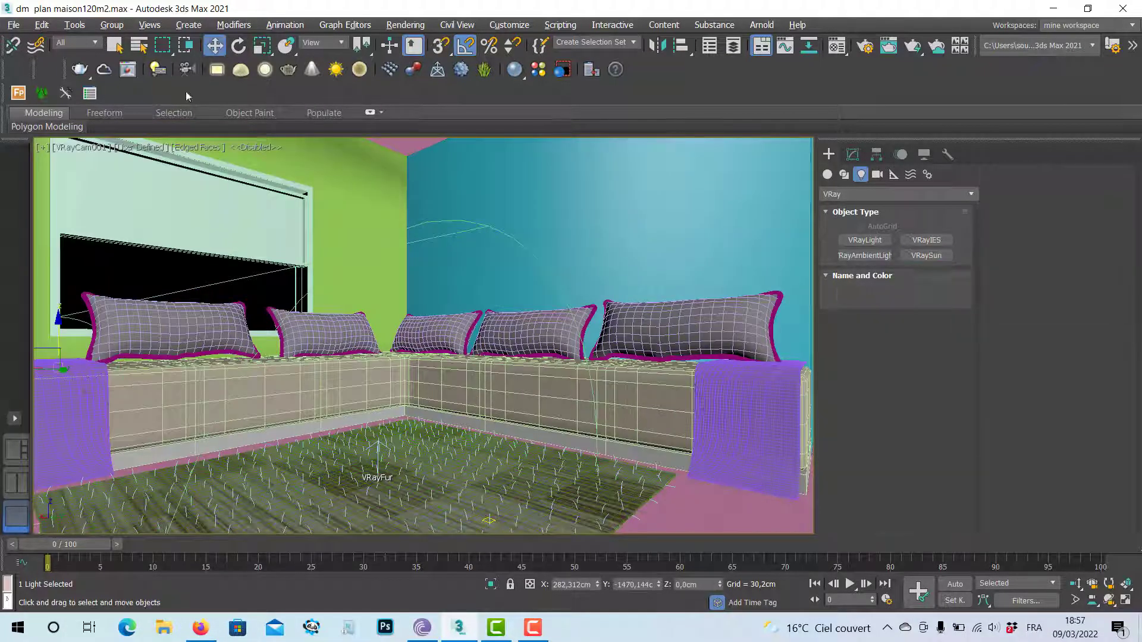
# Examine the house from outside in a Perspective view, and return the viewport to VRayCam001.
pyautogui.click(83, 147)
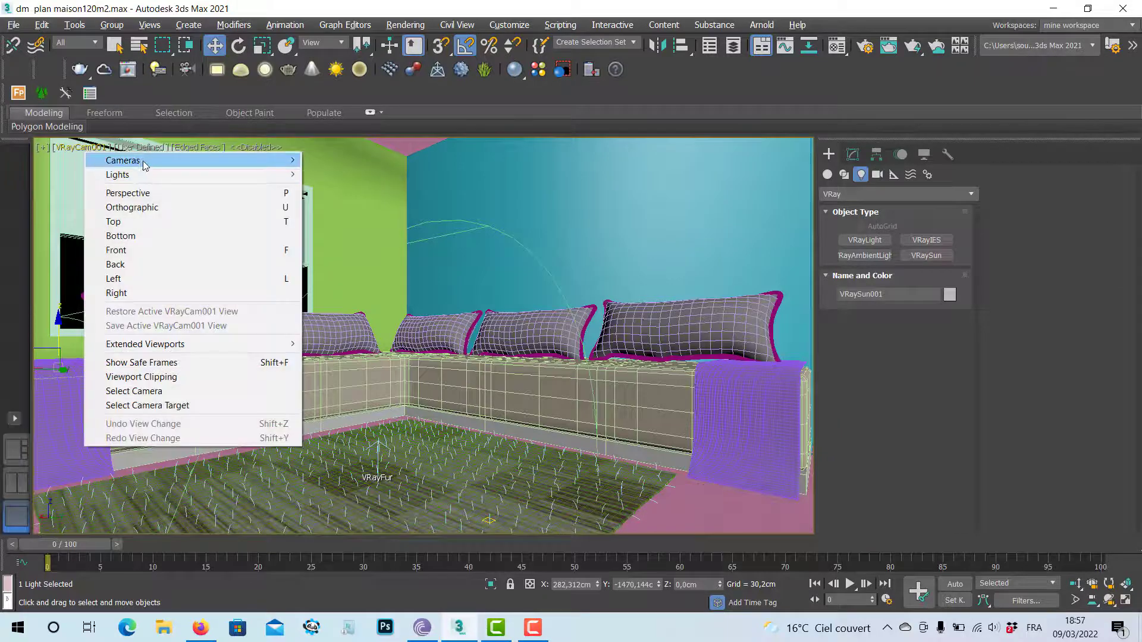
pyautogui.moveTo(242, 161)
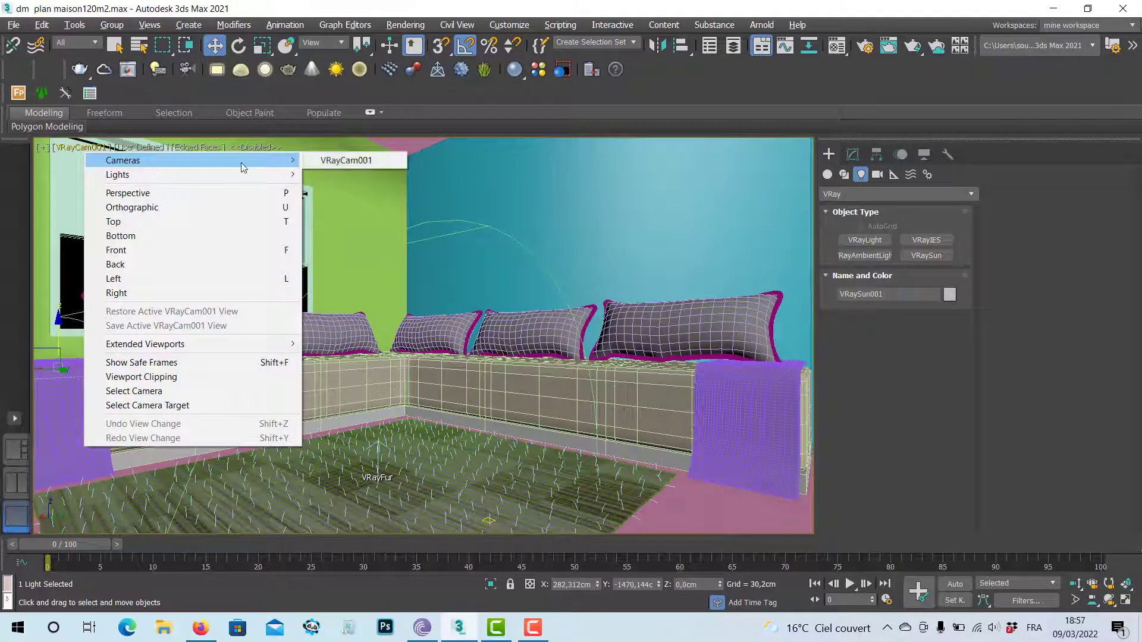
pyautogui.click(334, 163)
pyautogui.click(100, 149)
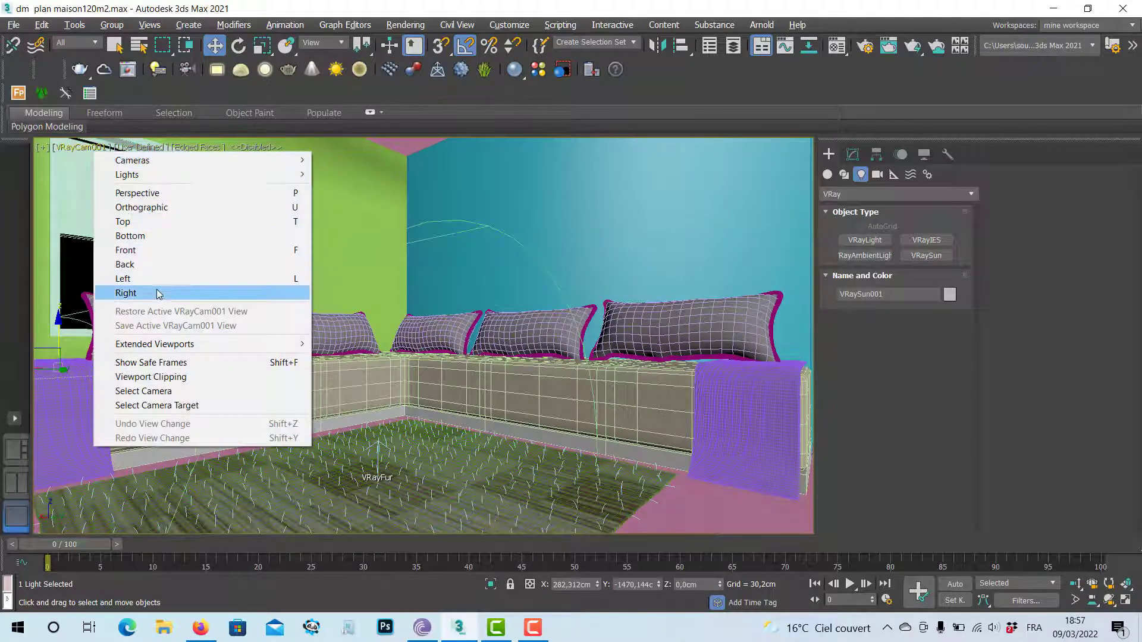
pyautogui.click(161, 193)
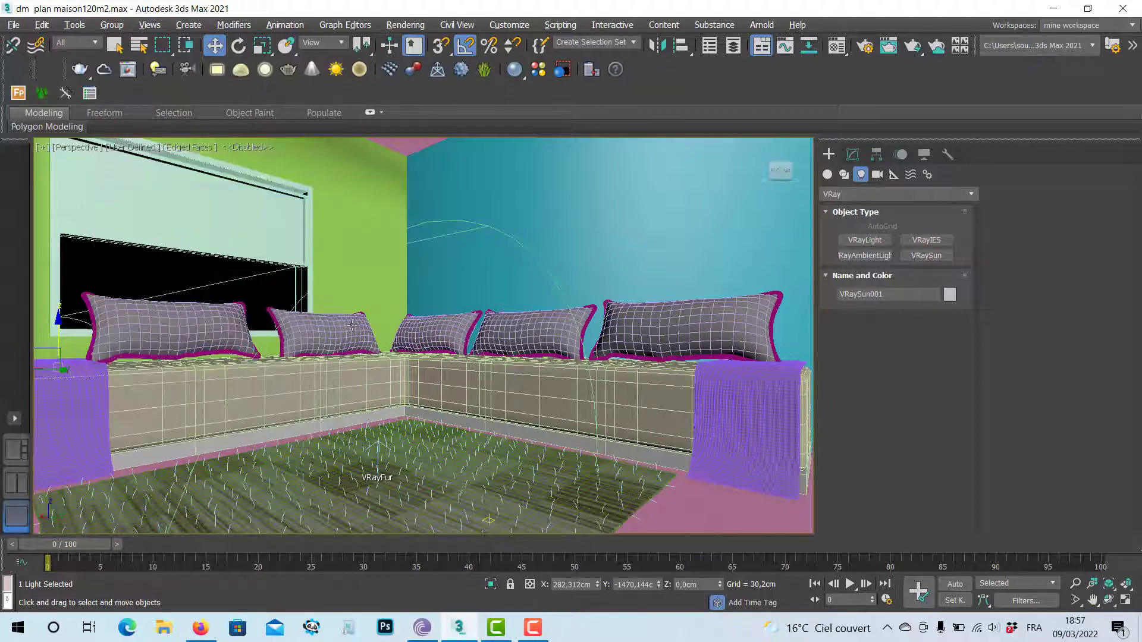
pyautogui.keyDown('alt'); pyautogui.moveTo(340, 343); pyautogui.dragTo(408, 381, button='middle'); pyautogui.keyUp('alt')
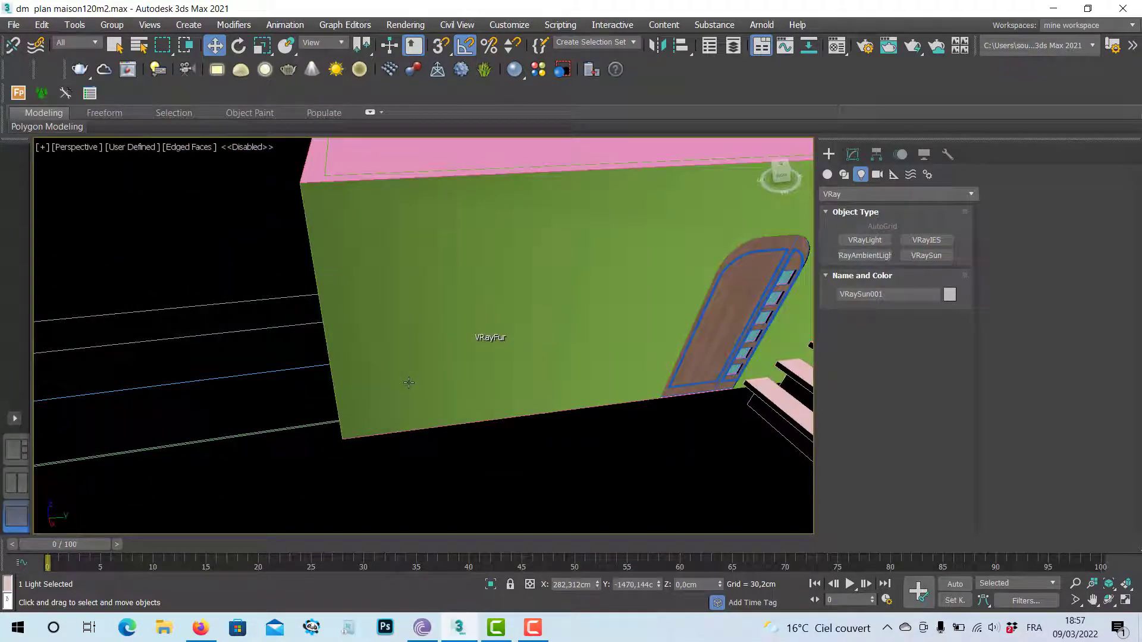
pyautogui.click(70, 152)
pyautogui.moveTo(101, 162)
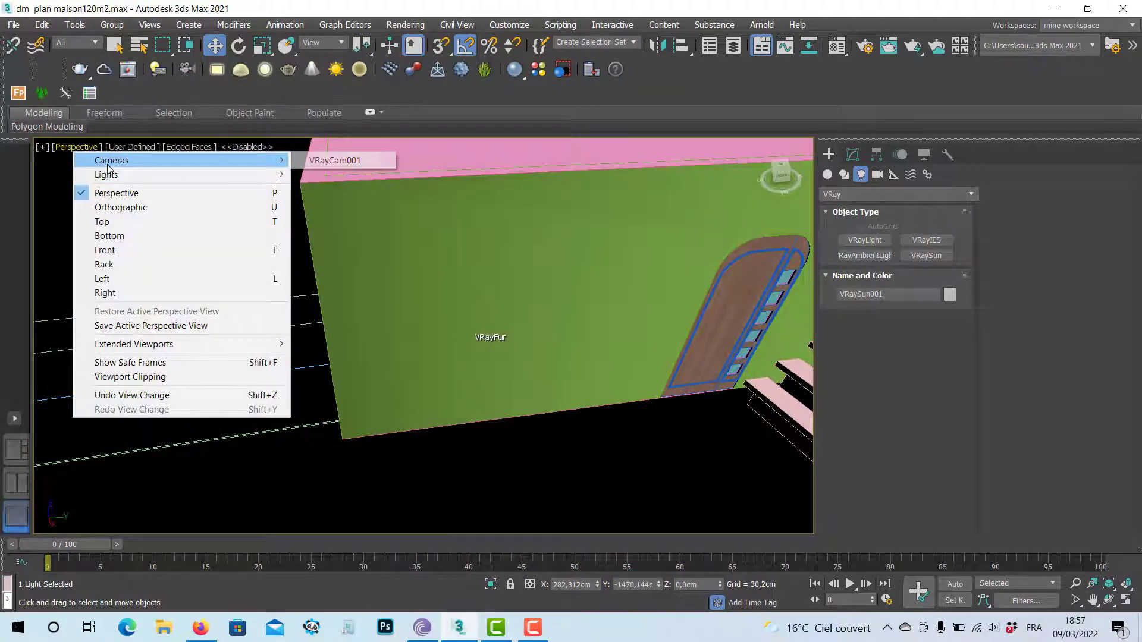
pyautogui.click(323, 162)
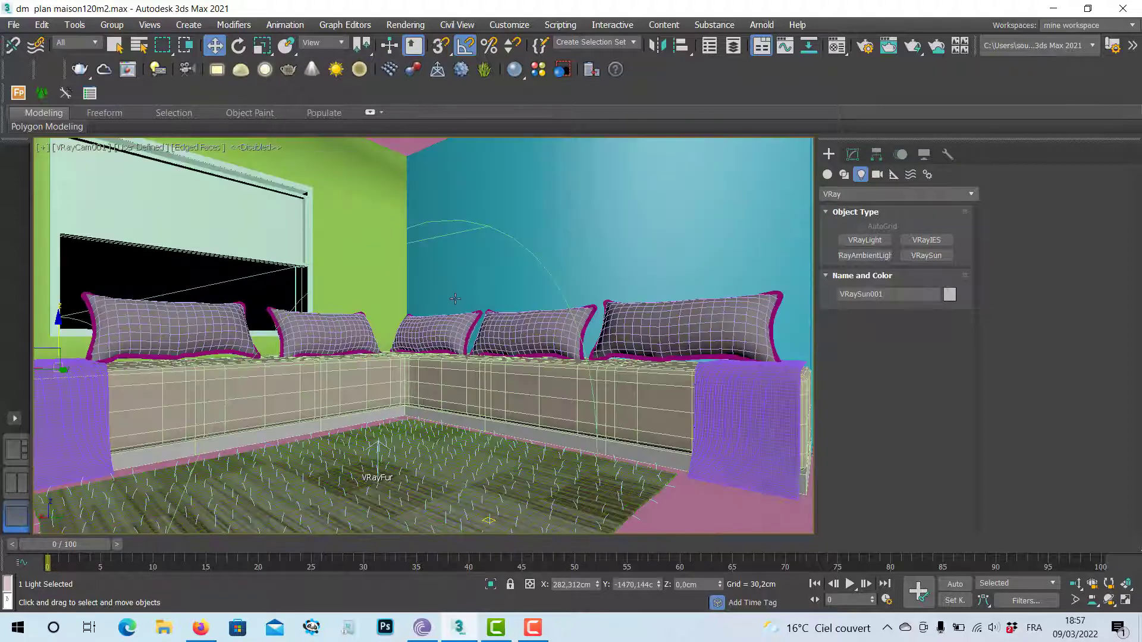
# Test-render the VRayCam001 view with the new sun and sky, and stop the render after checking the image.
pyautogui.moveTo(453, 304); pyautogui.dragTo(453, 308, button='middle')
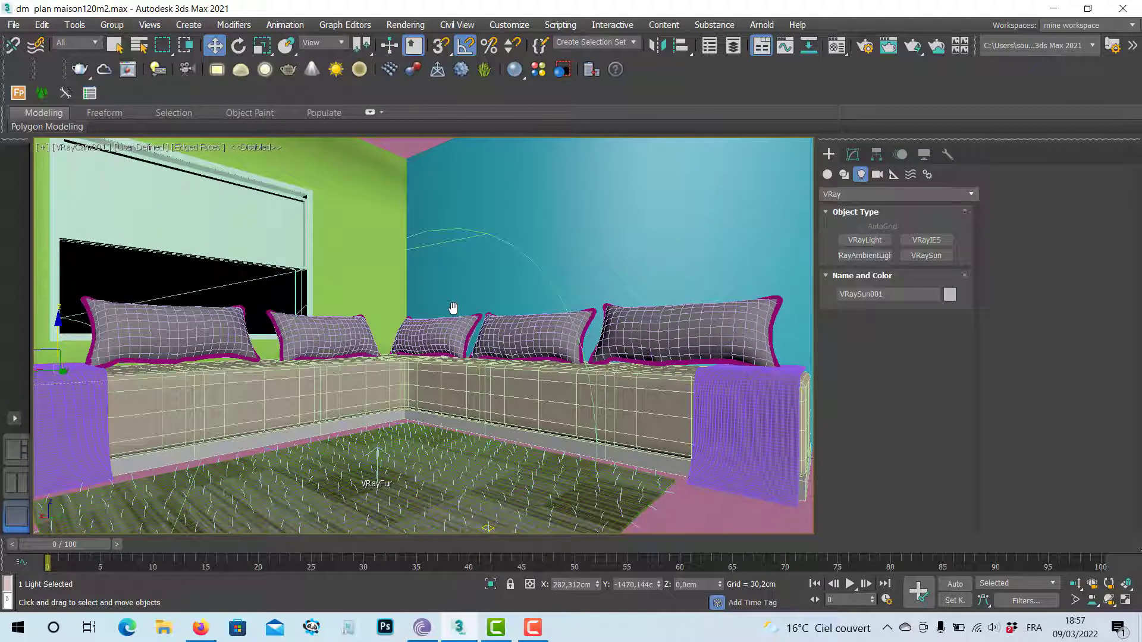
pyautogui.hotkey('shift', 'q')
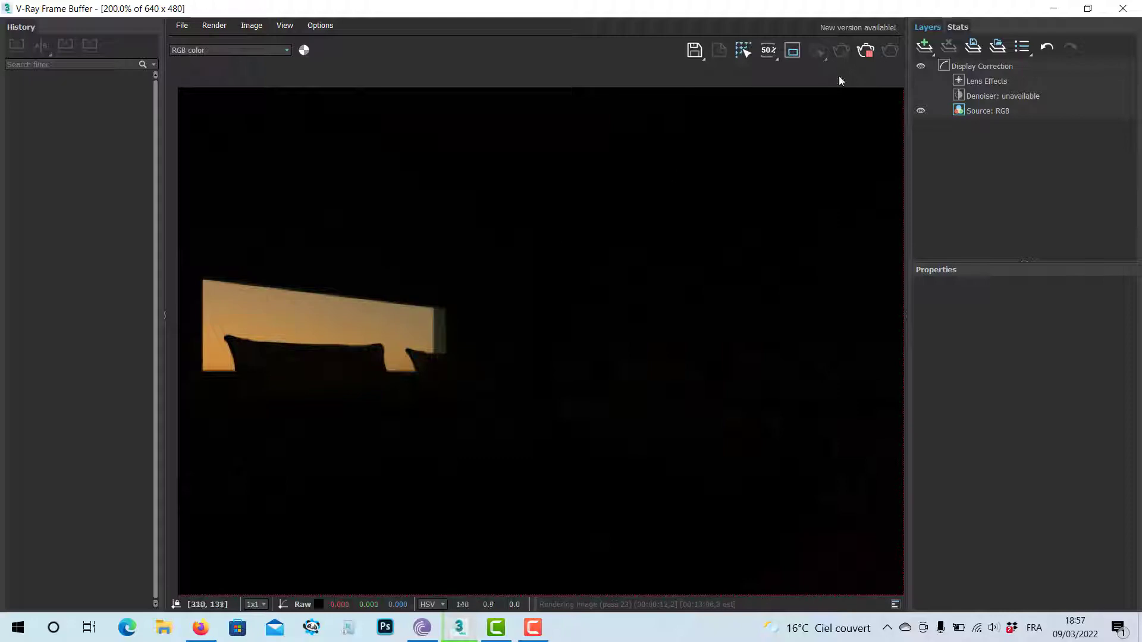
pyautogui.click(1123, 8)
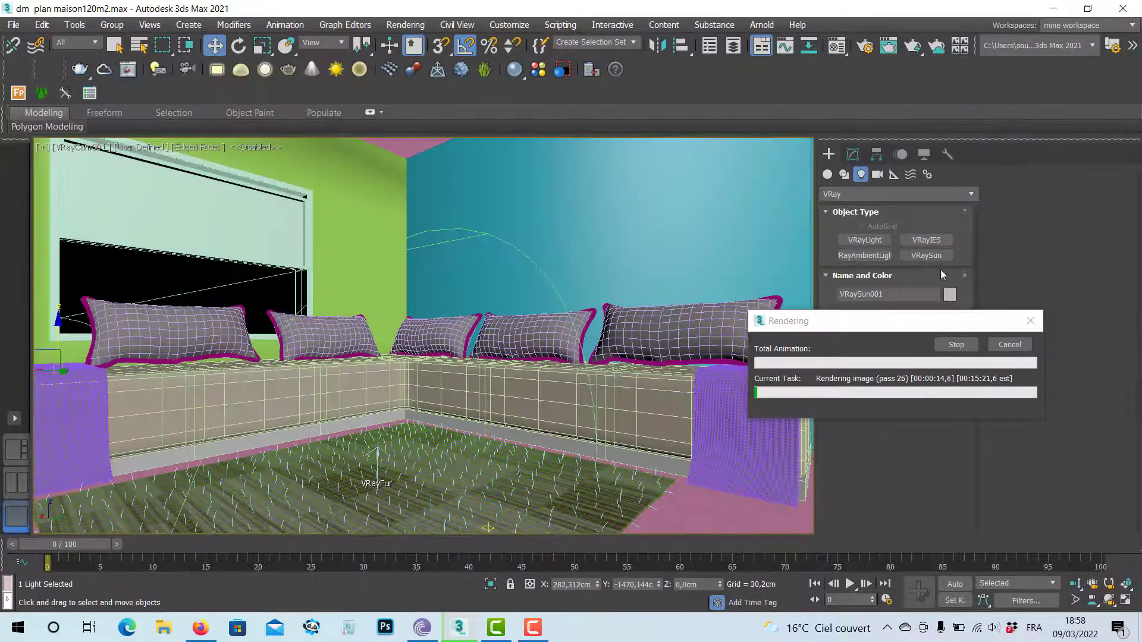
pyautogui.click(956, 345)
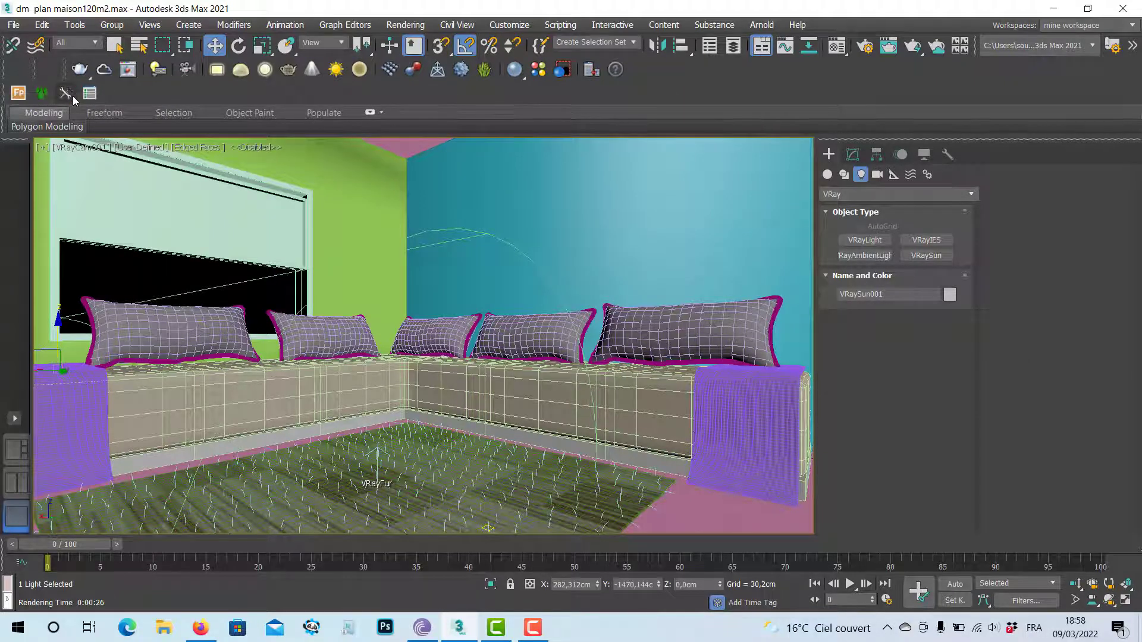
# Apply the ArchViz interior preset in V-Ray Quick Settings, render the VRayCam001 view with it, and return to the four-viewport layout.
pyautogui.click(52, 71)
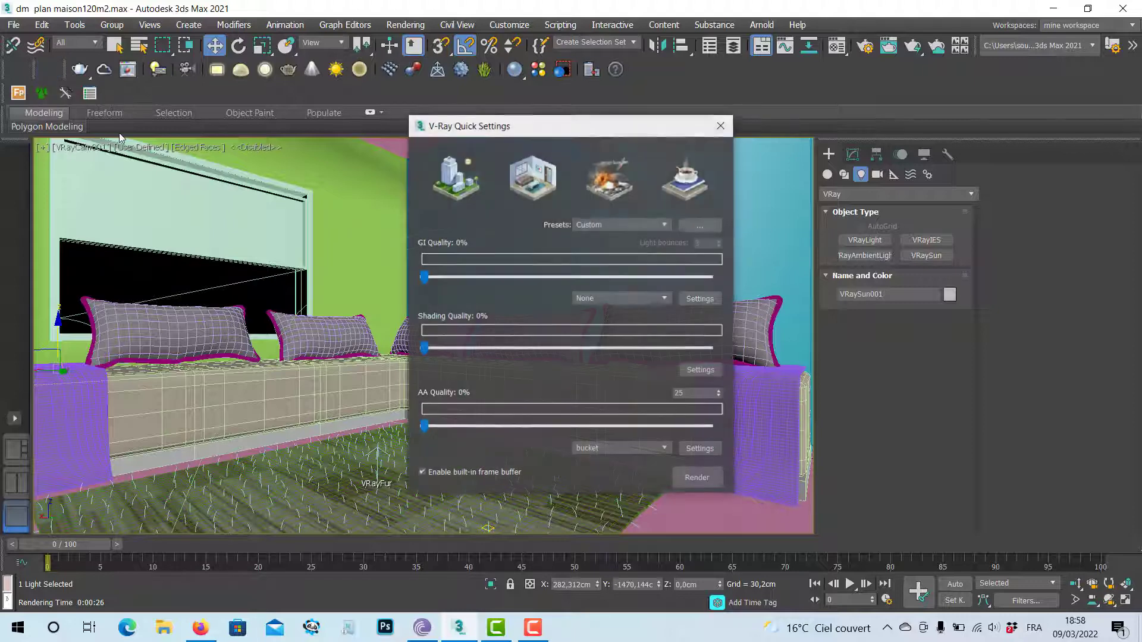
pyautogui.click(534, 185)
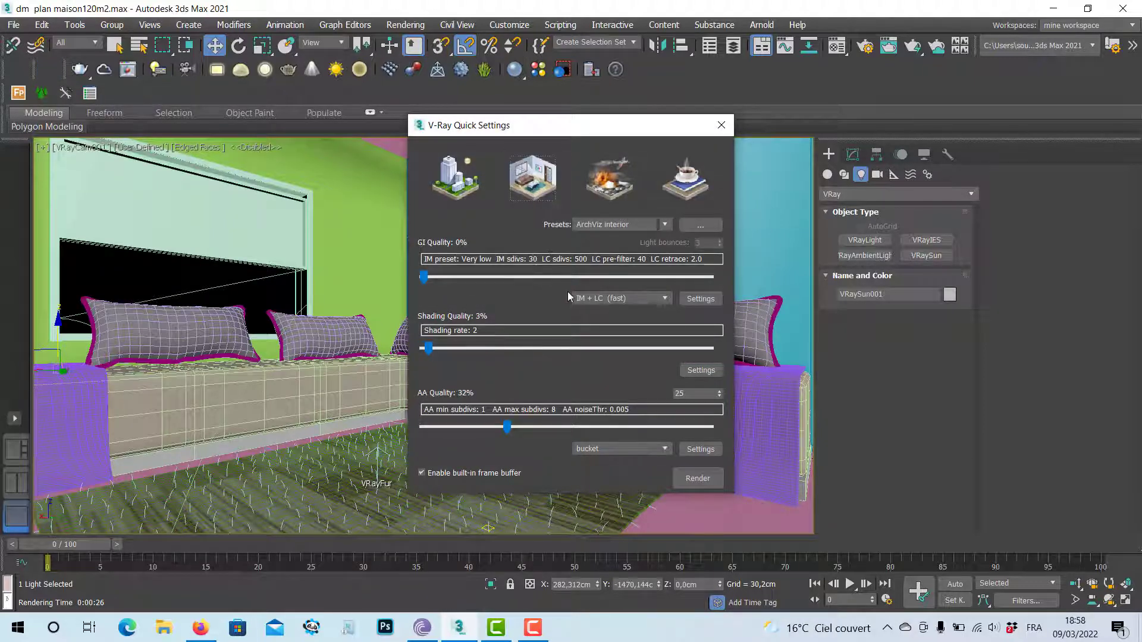
pyautogui.click(707, 480)
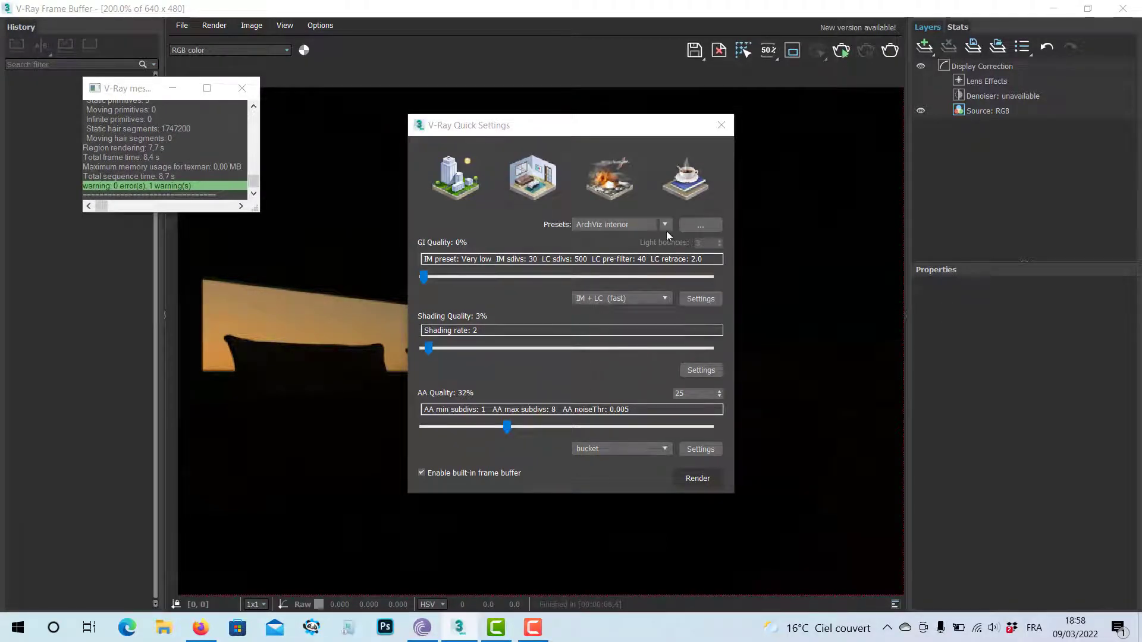
pyautogui.click(721, 125)
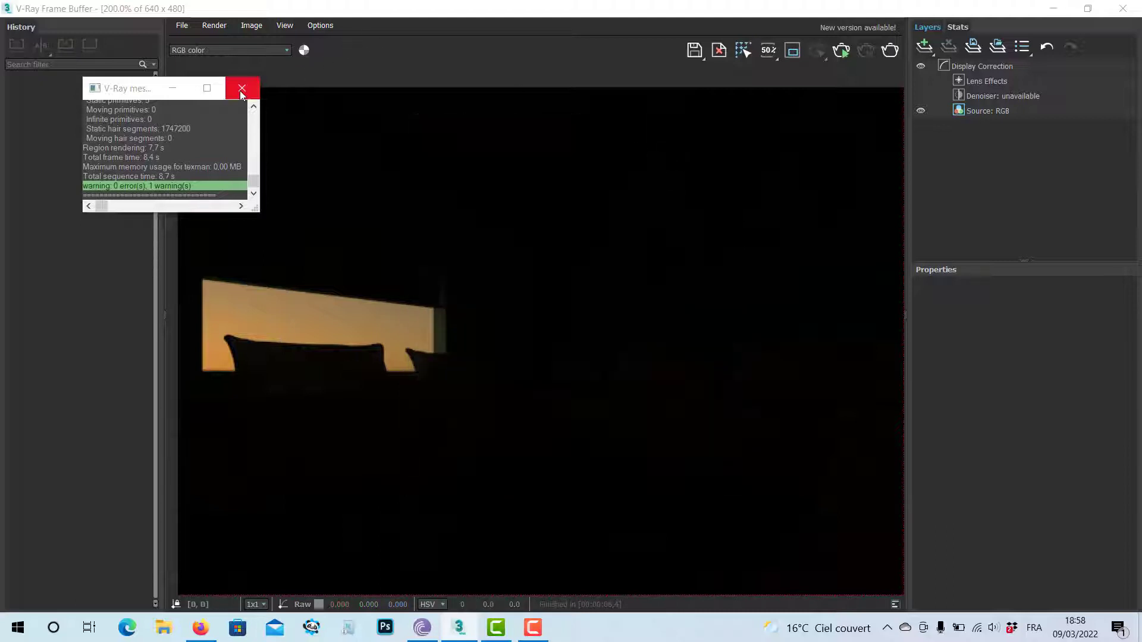
pyautogui.click(242, 89)
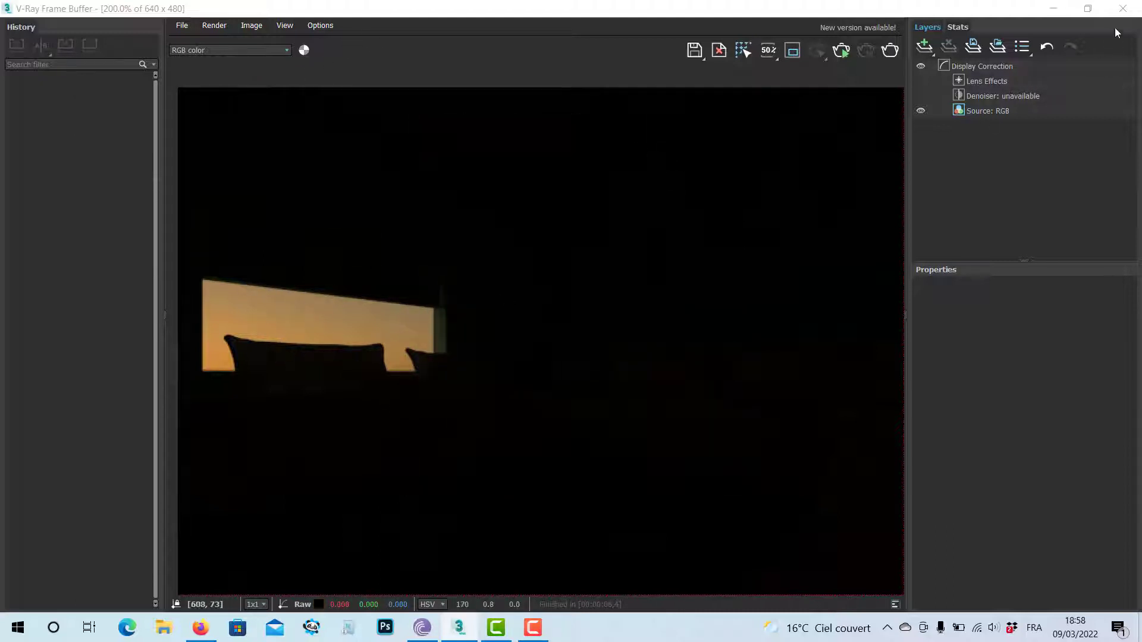
pyautogui.click(1123, 8)
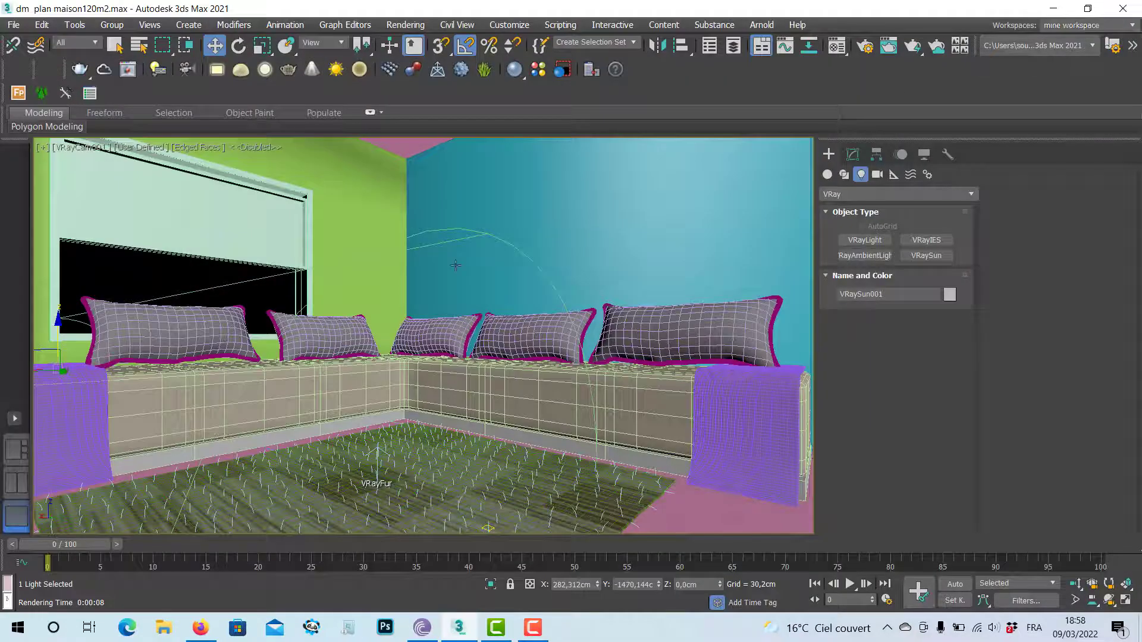
pyautogui.hotkey('alt', 'w')
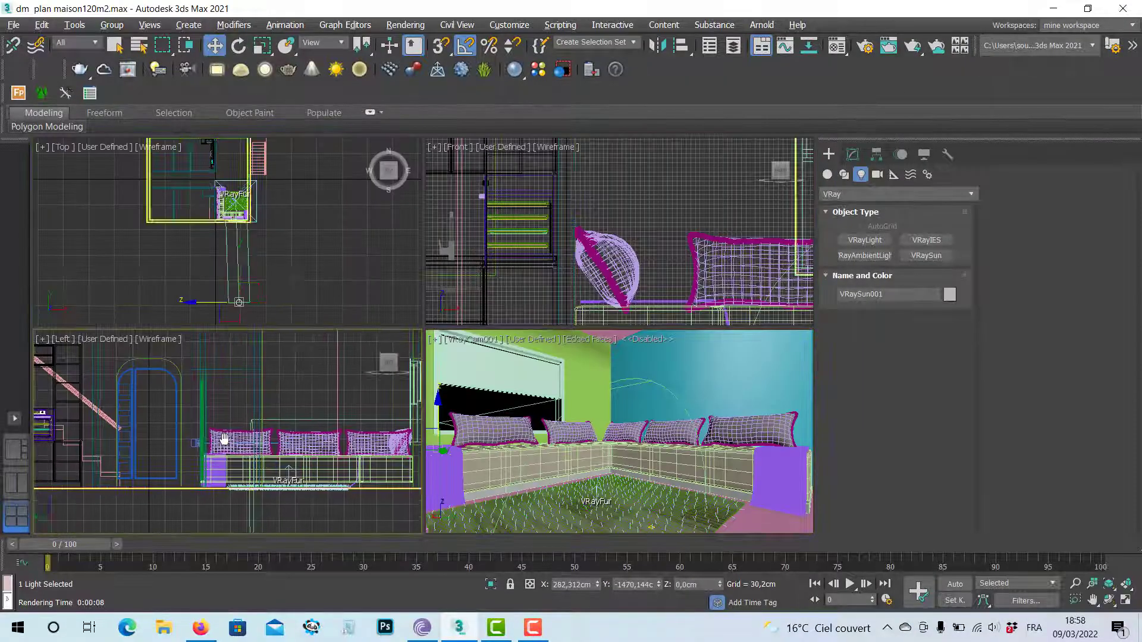
# Raise VRaySun001 vertically in the Left view, high above the house, to a Z height of about 5320 cm.
pyautogui.hotkey('alt', 'w')
pyautogui.scroll(-6, 240, 484)
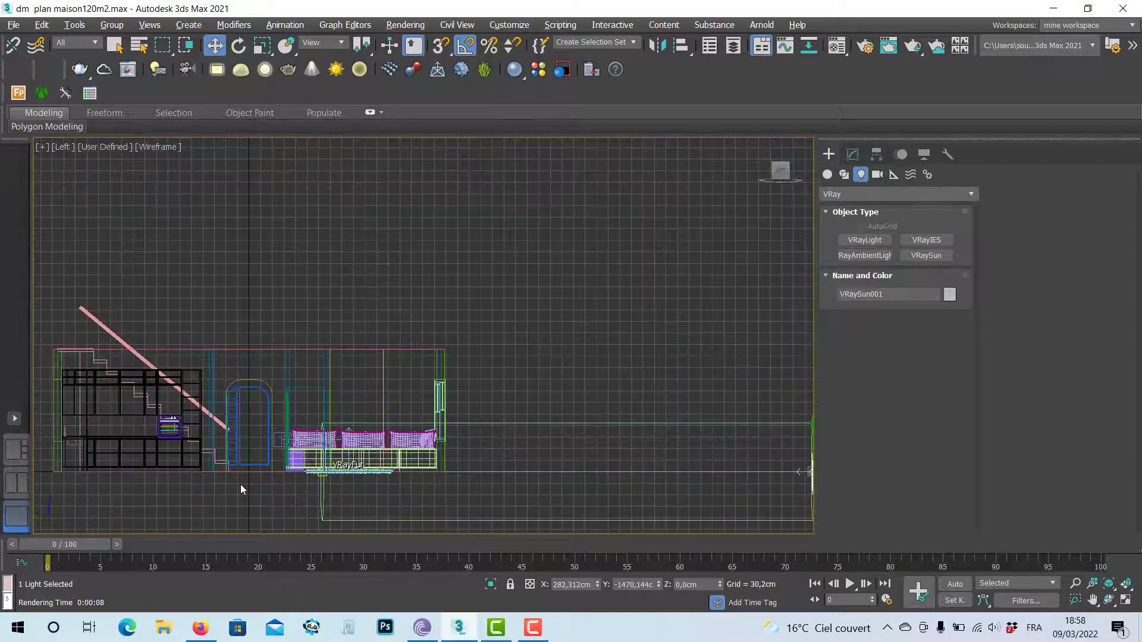
pyautogui.scroll(-2, 240, 484)
pyautogui.moveTo(240, 484); pyautogui.dragTo(280, 429, button='middle')
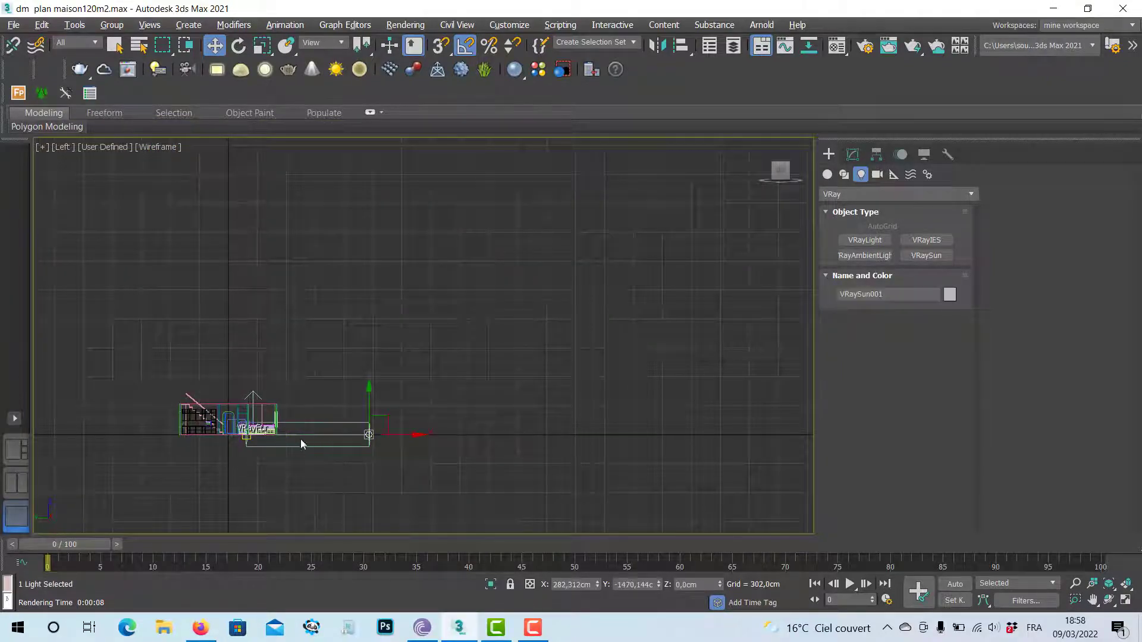
pyautogui.scroll(2, 313, 445)
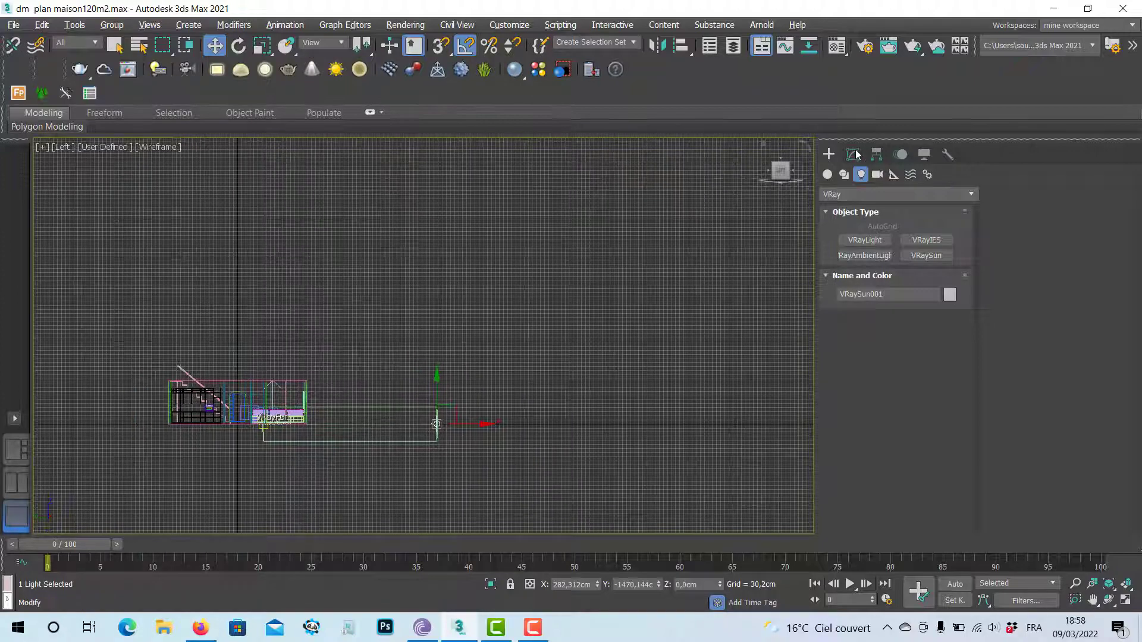
pyautogui.click(854, 155)
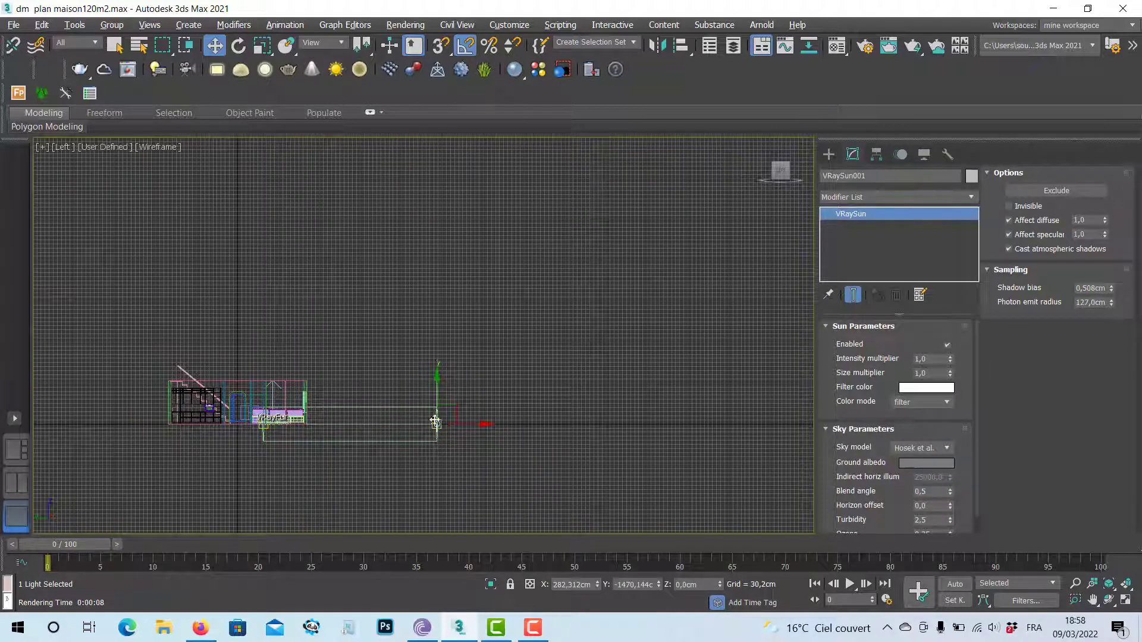
pyautogui.scroll(1, 433, 421)
pyautogui.moveTo(433, 421); pyautogui.dragTo(477, 391, button='middle')
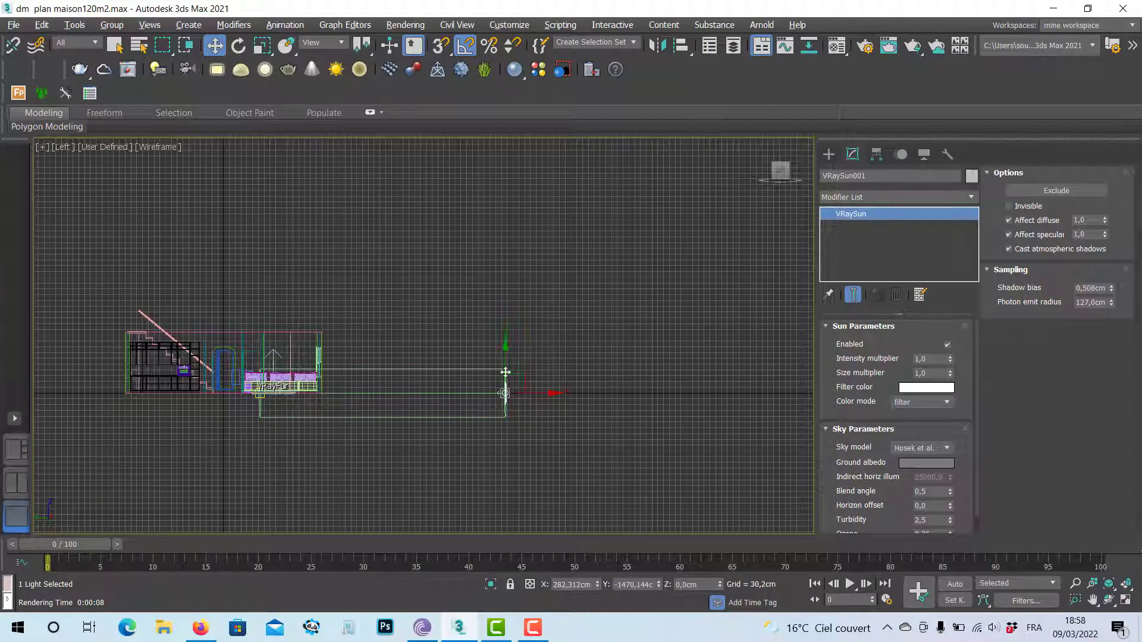
pyautogui.scroll(-5, 505, 372)
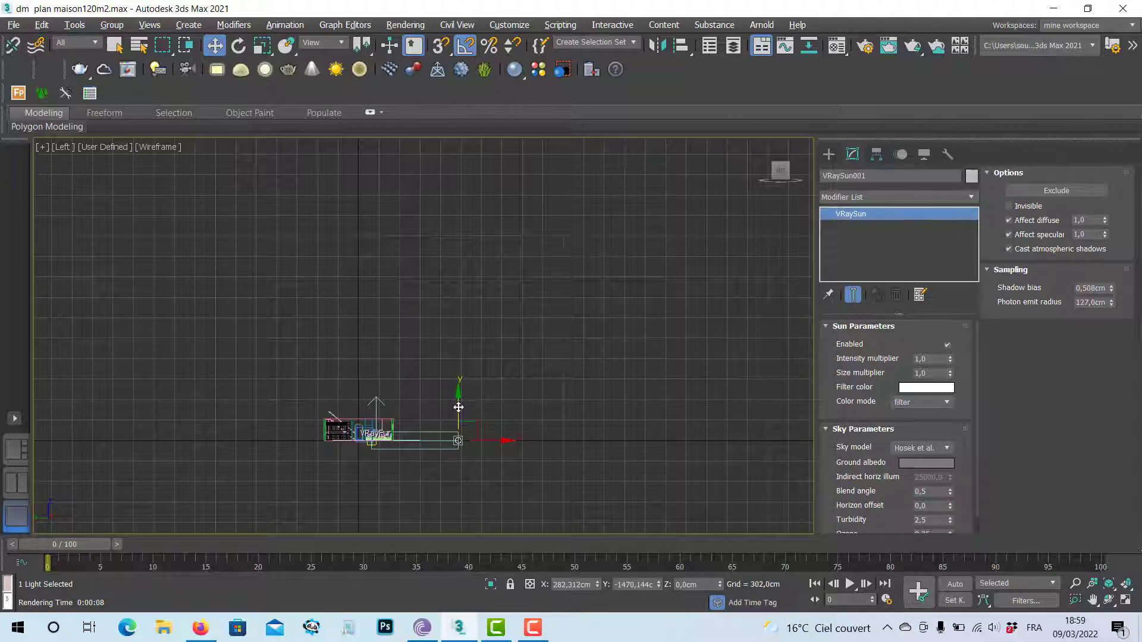
pyautogui.moveTo(458, 407); pyautogui.dragTo(418, 58)
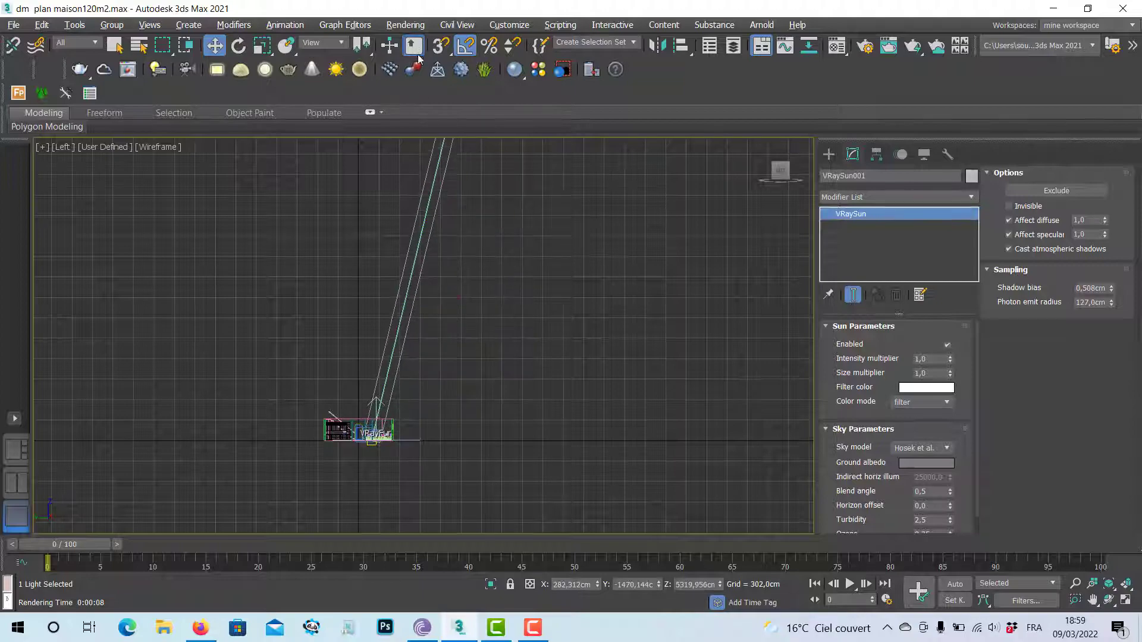
# Test-render the enlarged VRayCam001 view with the raised sun, and close the render windows after checking the image.
pyautogui.hotkey('alt', 'w')
pyautogui.middleClick(561, 443)
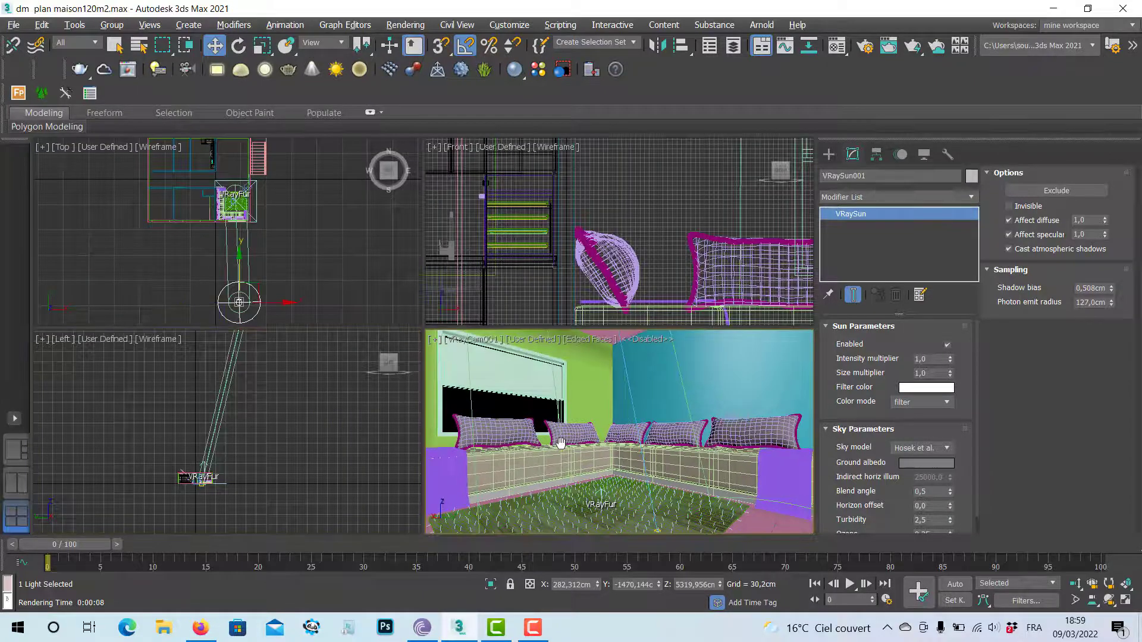
pyautogui.hotkey('alt', 'w')
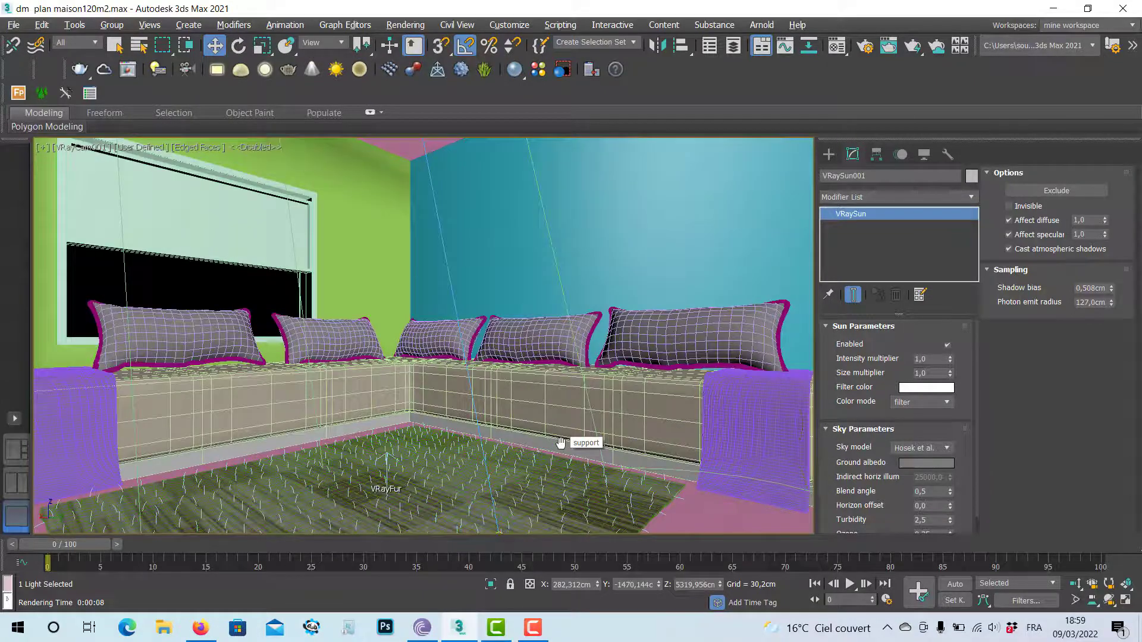
pyautogui.click(913, 47)
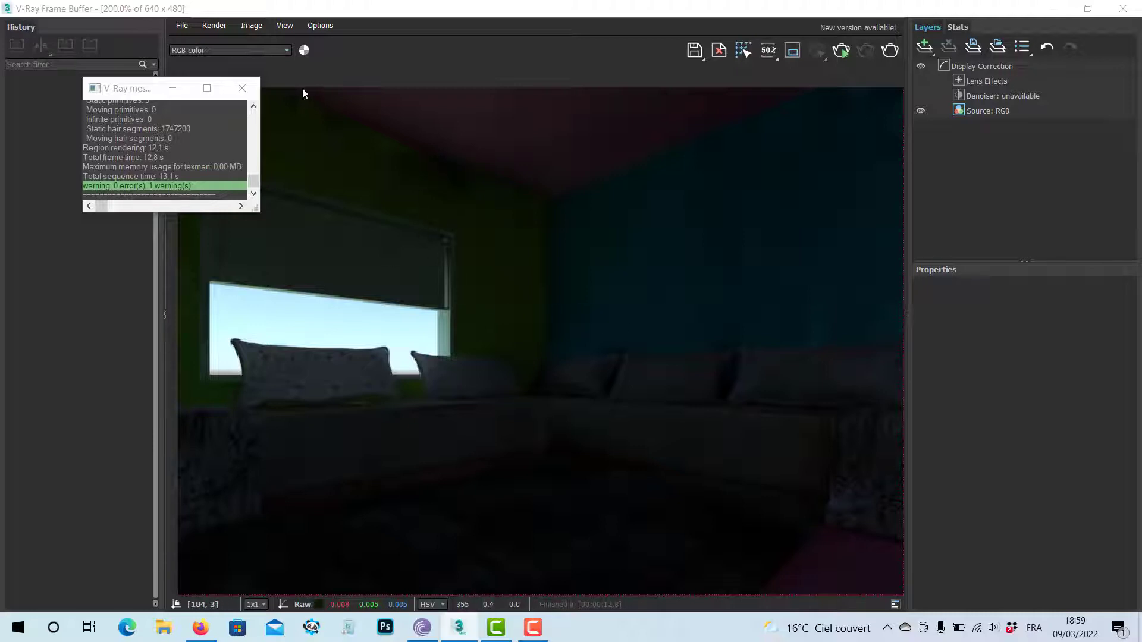
pyautogui.click(242, 88)
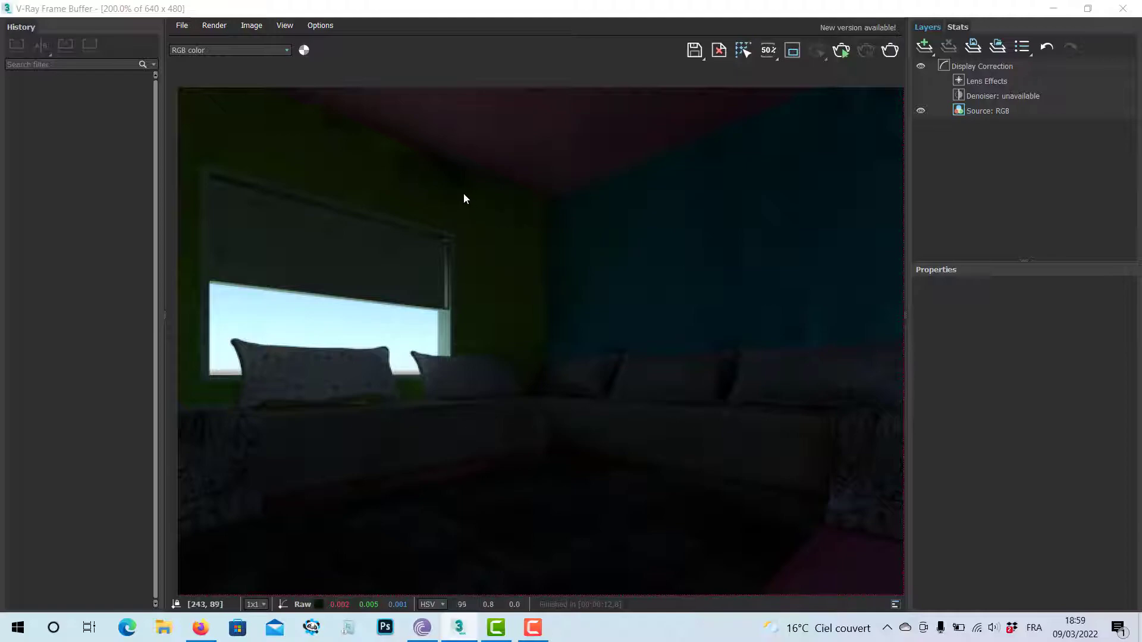
pyautogui.click(1123, 9)
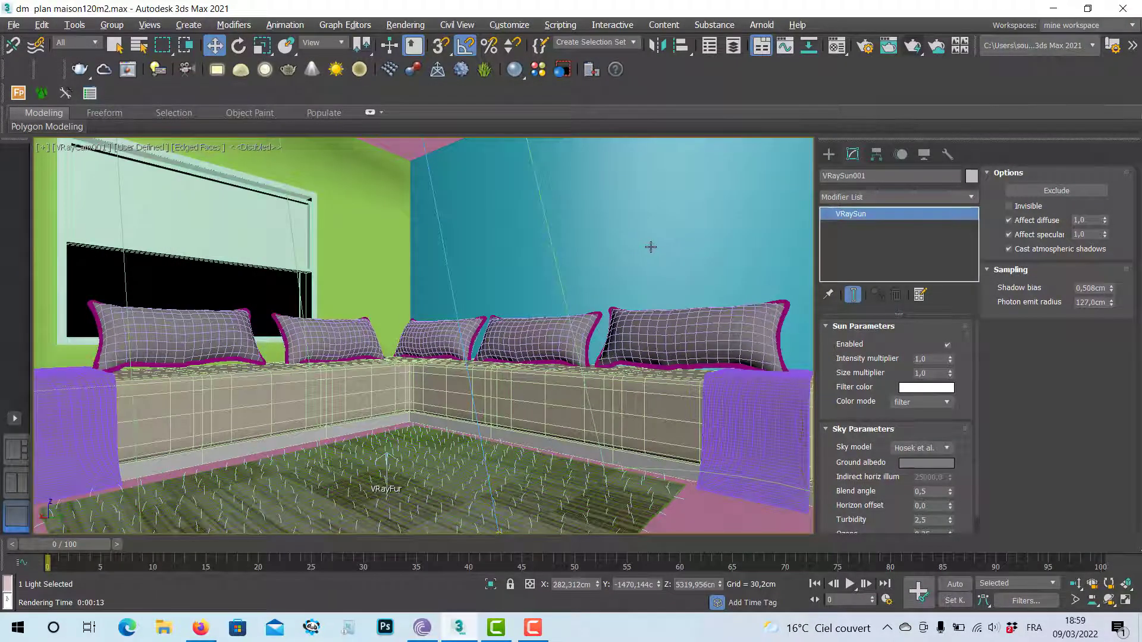
# Assign the white VRayMtl Material #19 to the two walls behind the sofa, Wall004 and Wall001.
pyautogui.press('m')
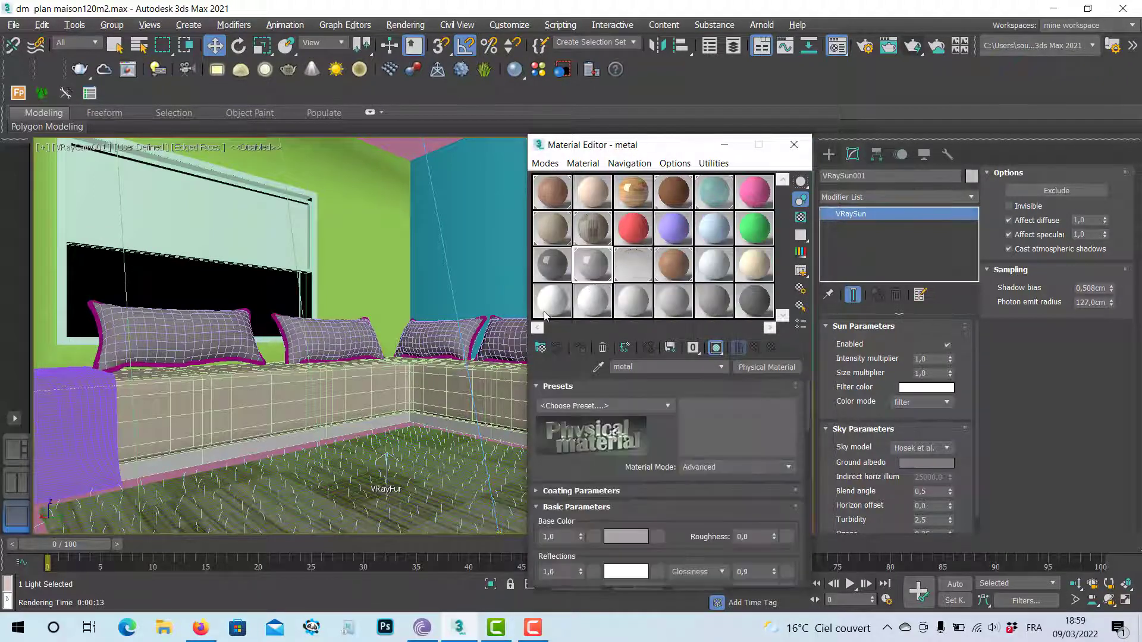
pyautogui.click(555, 310)
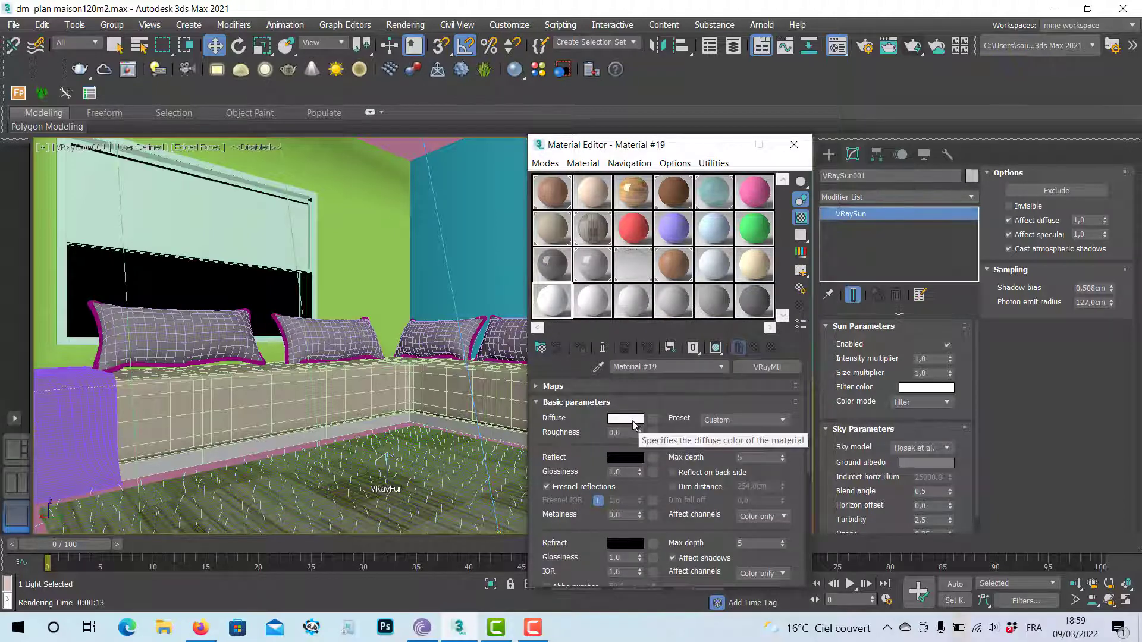
pyautogui.click(628, 422)
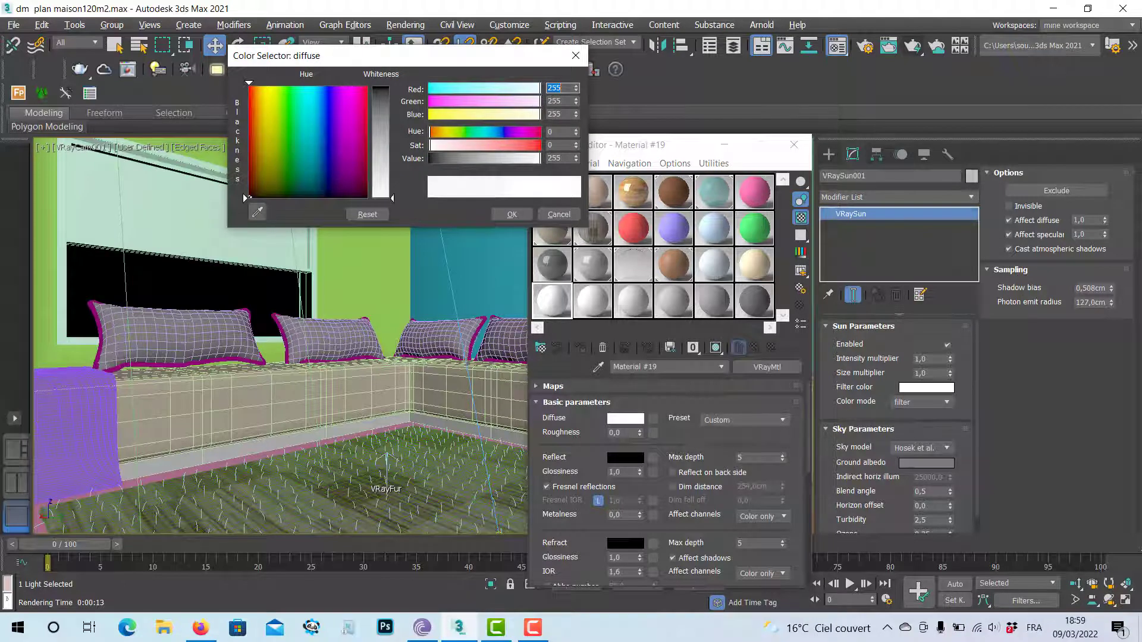
pyautogui.click(512, 214)
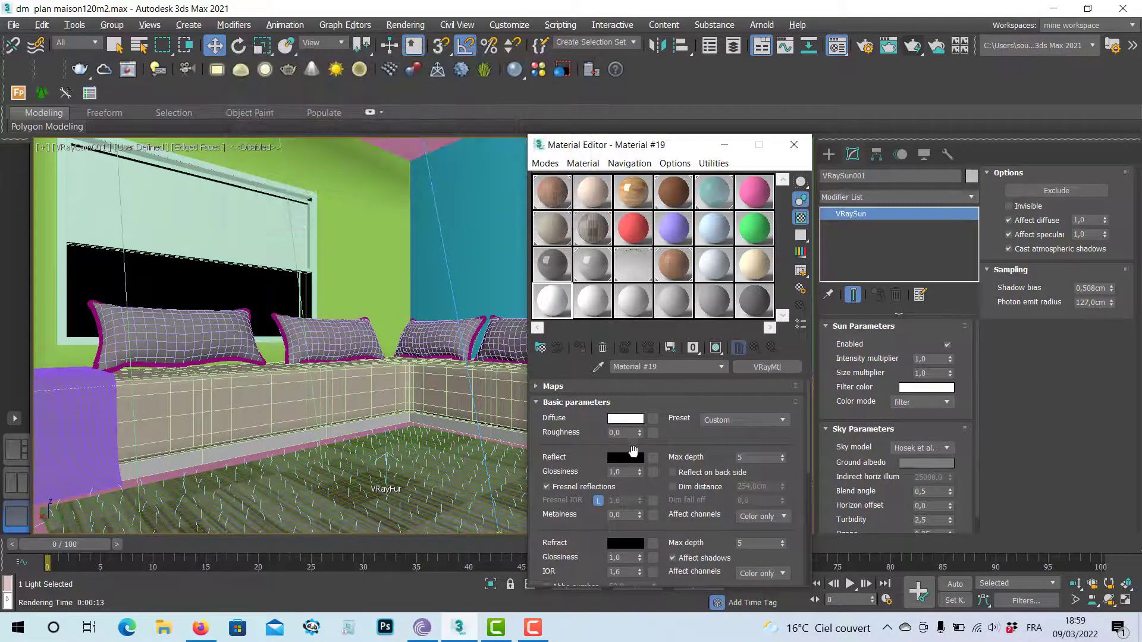
pyautogui.click(477, 225)
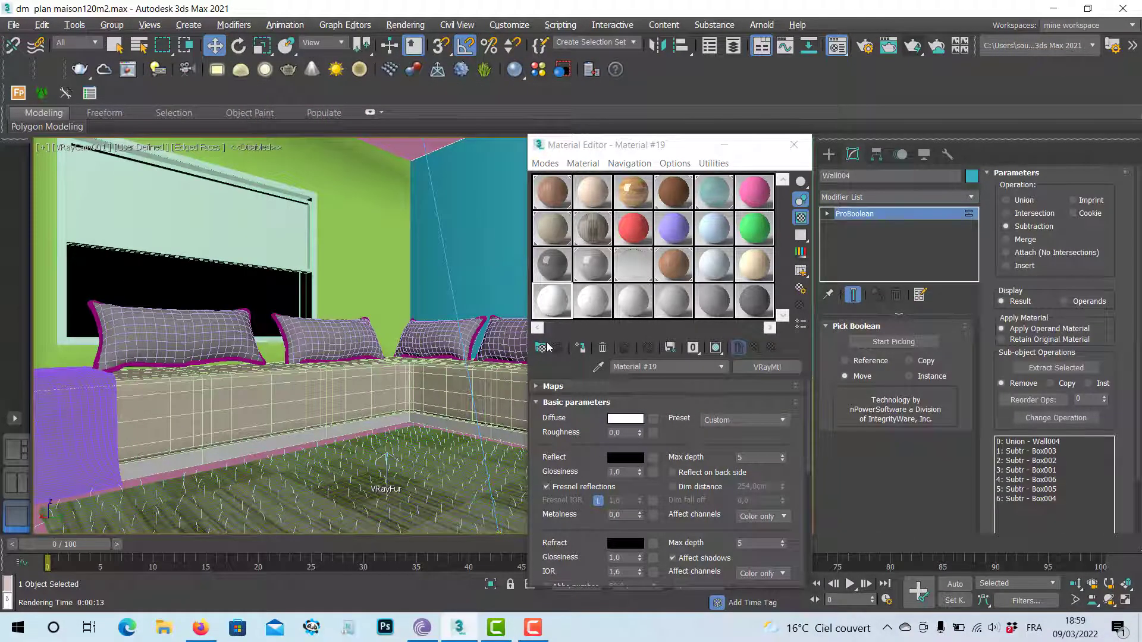
pyautogui.click(580, 348)
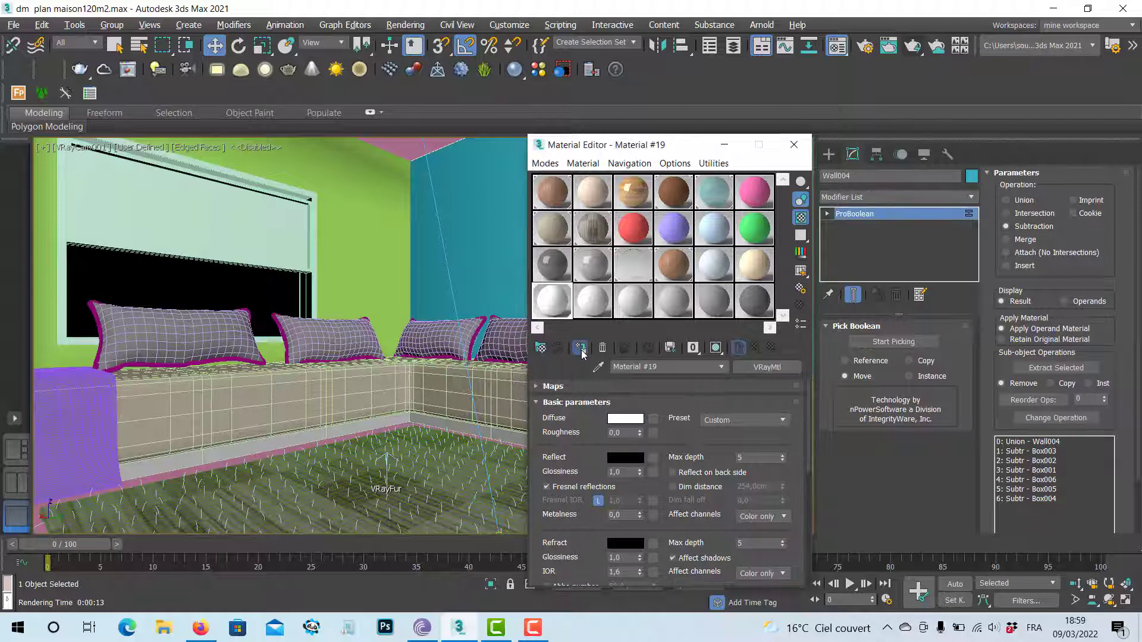
pyautogui.click(390, 261)
pyautogui.click(580, 348)
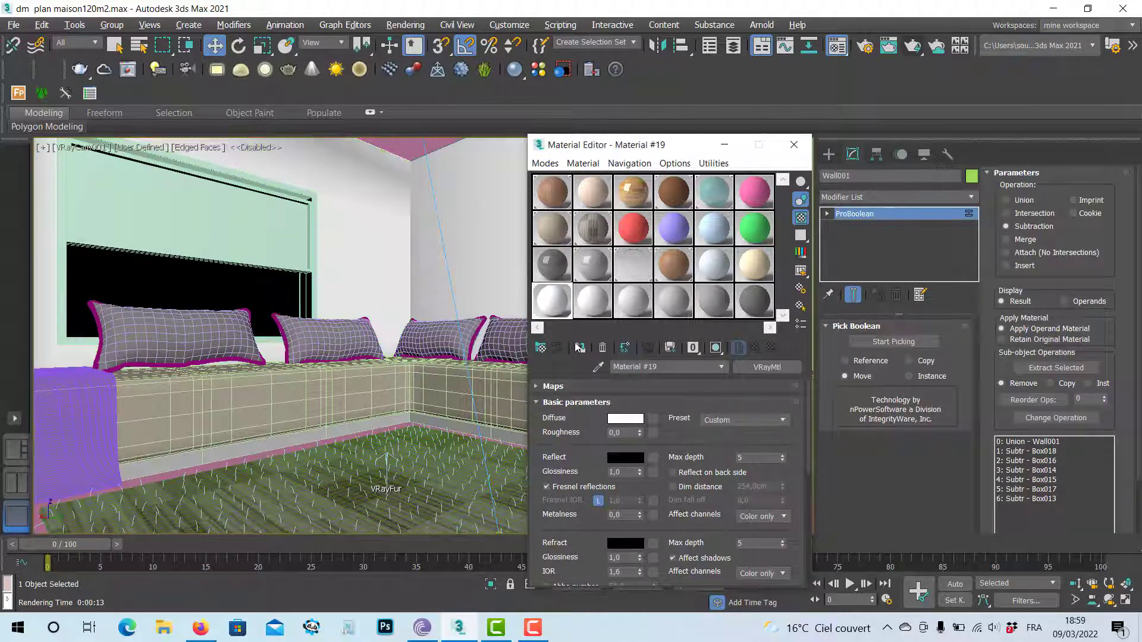
# Assign the white Material #19 to the ceiling sol001, and test-render the camera view.
pyautogui.click(435, 144)
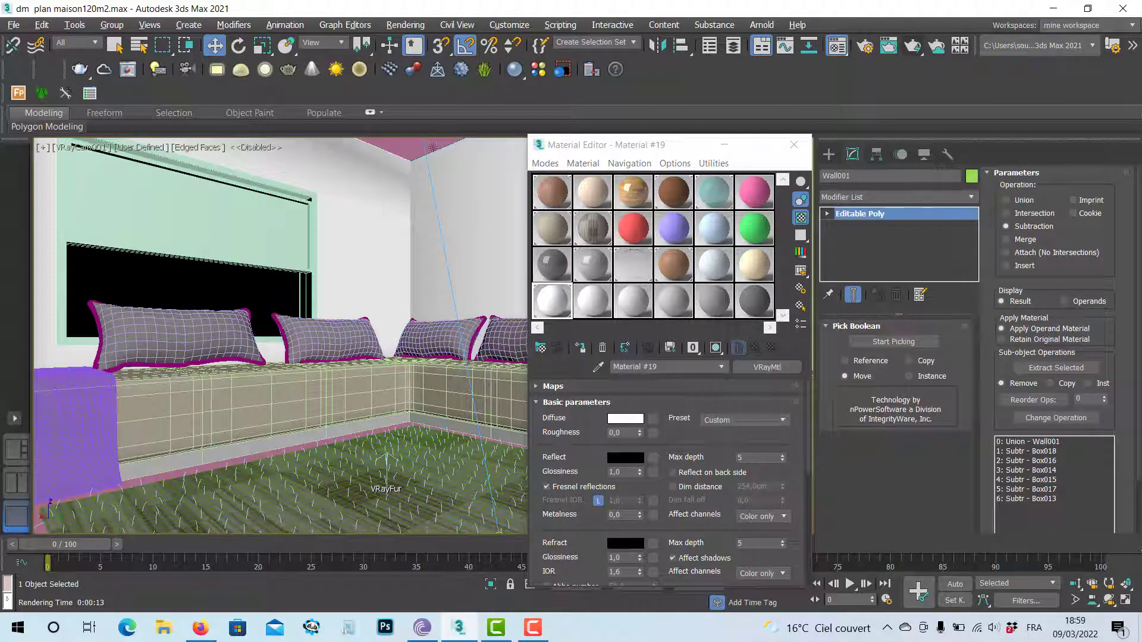
pyautogui.click(580, 348)
pyautogui.moveTo(644, 149); pyautogui.dragTo(321, 164)
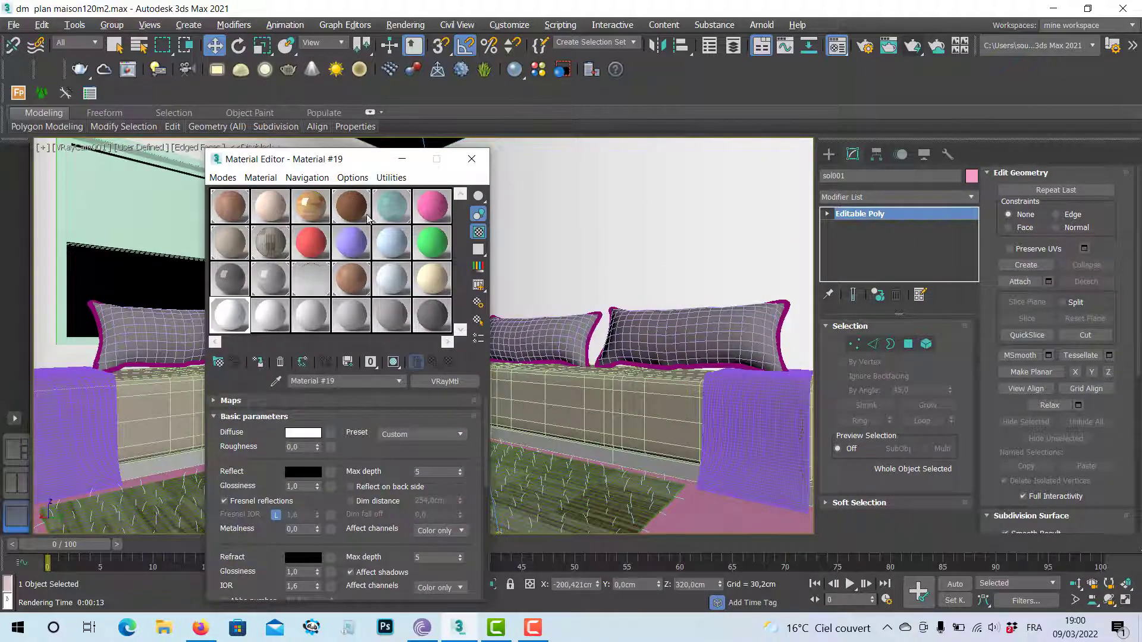
pyautogui.click(472, 159)
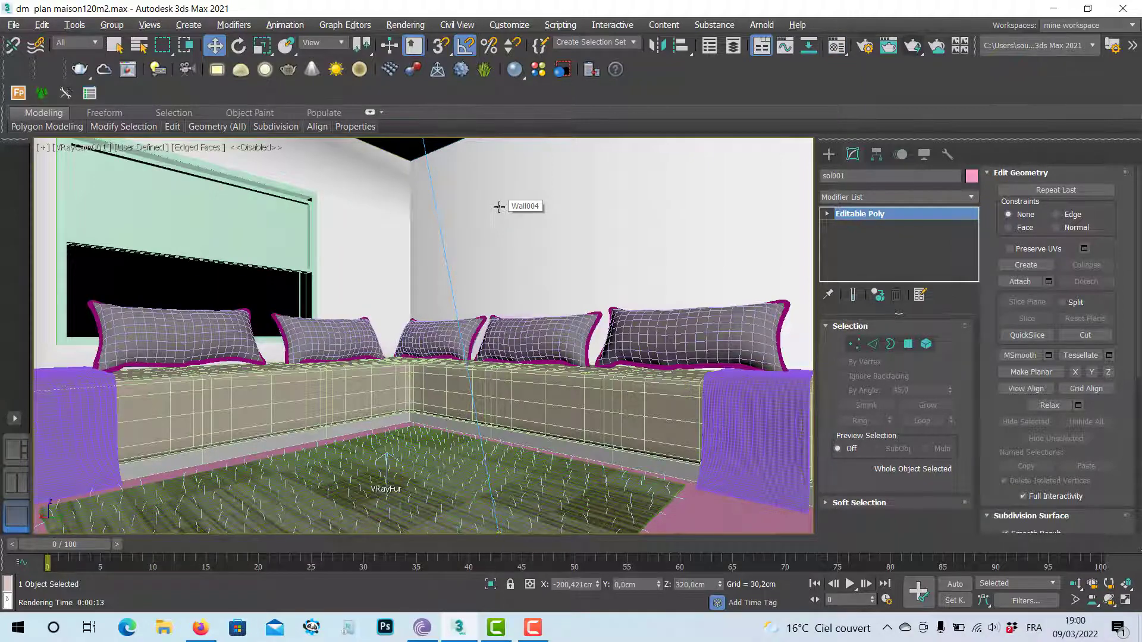
pyautogui.hotkey('shift', 'q')
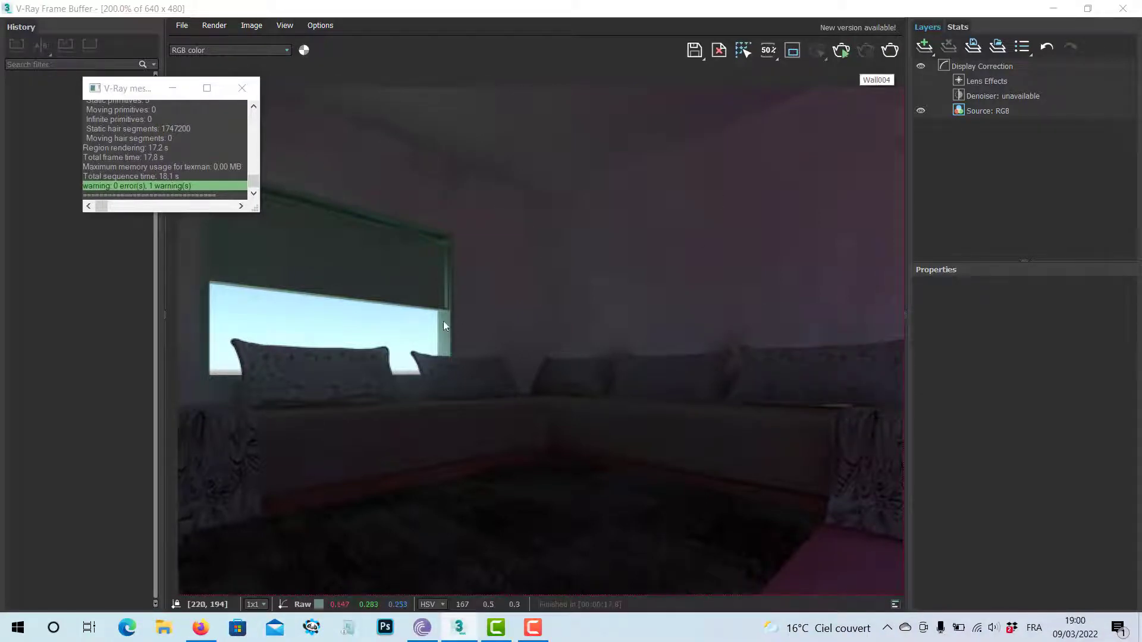
pyautogui.click(1122, 9)
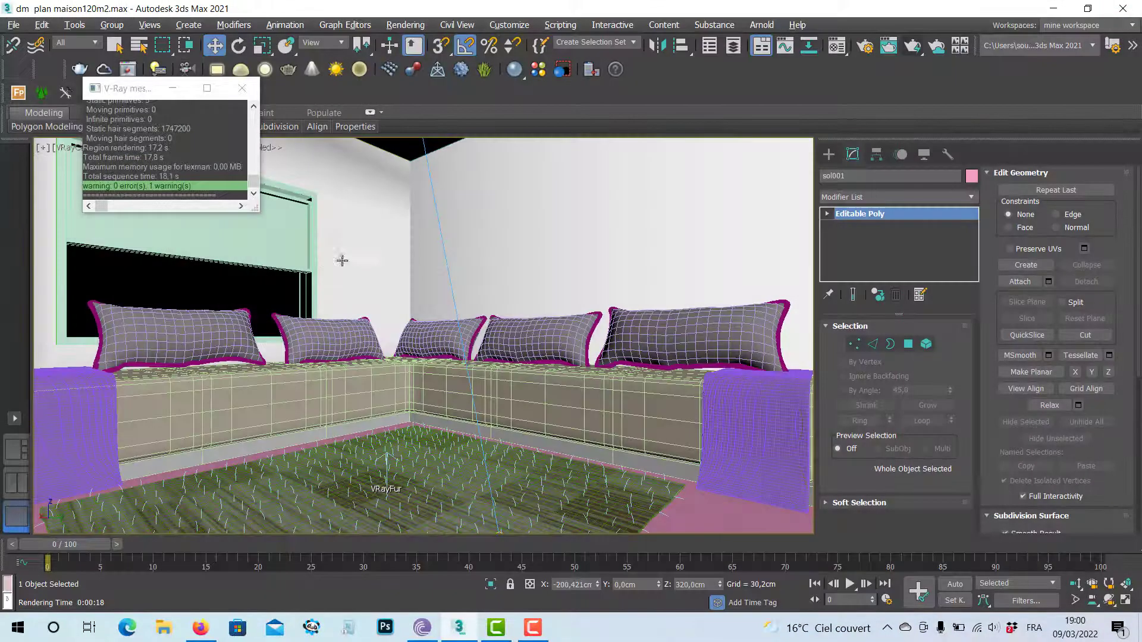
# Assign the white Material #19 to the window SlidingWindow001, and close the Material Editor and the V-Ray messages window.
pyautogui.click(252, 238)
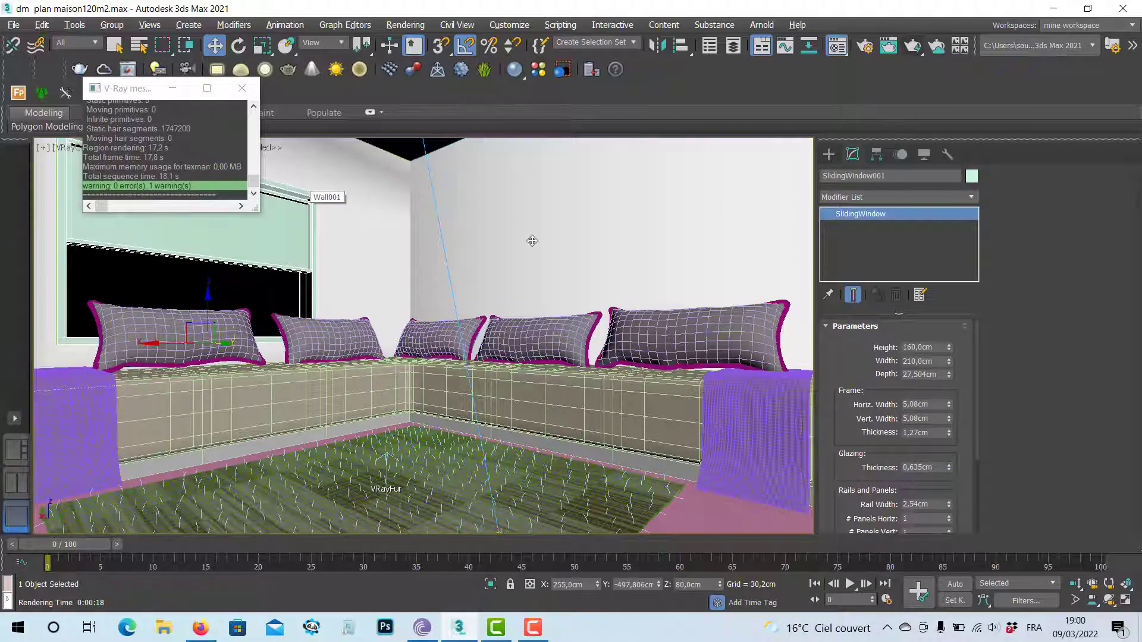
pyautogui.press('m')
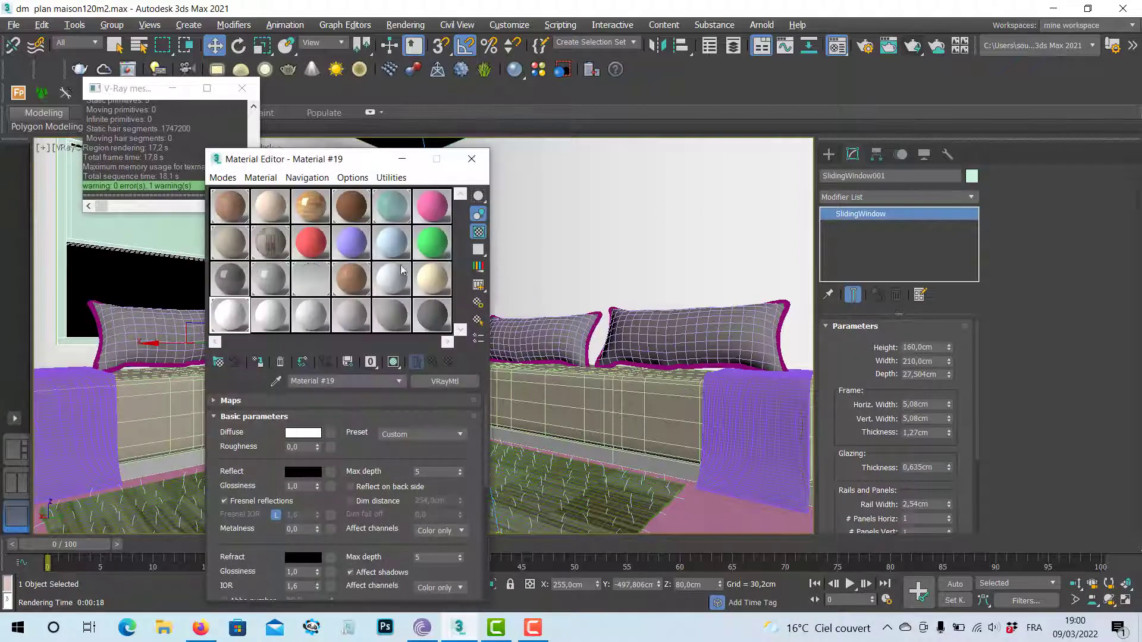
pyautogui.click(257, 361)
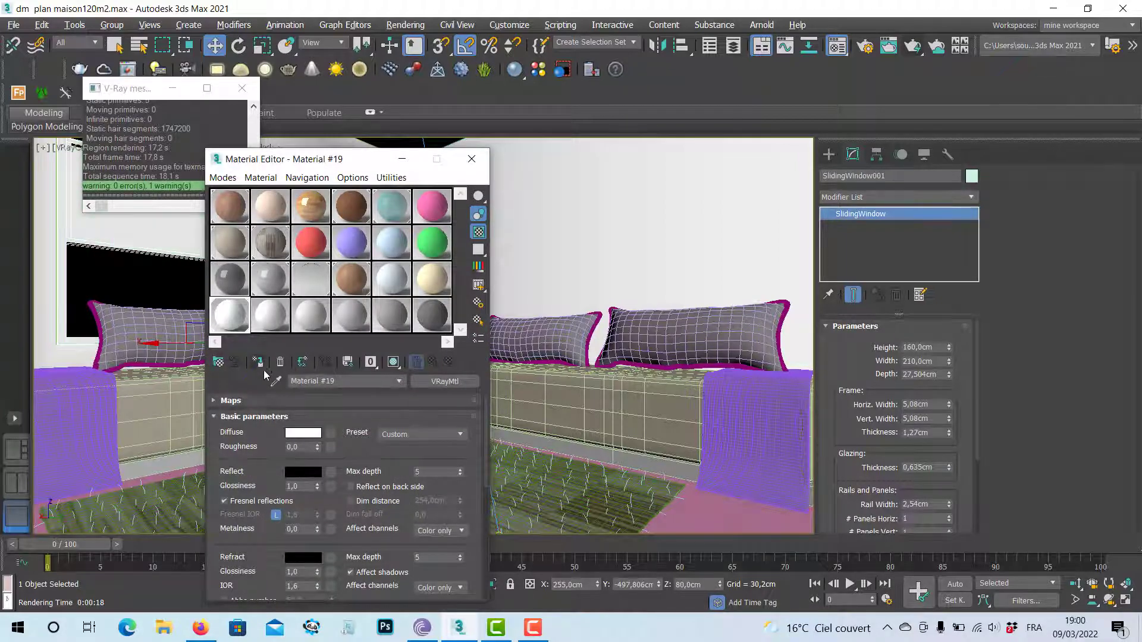
pyautogui.click(471, 159)
pyautogui.click(242, 88)
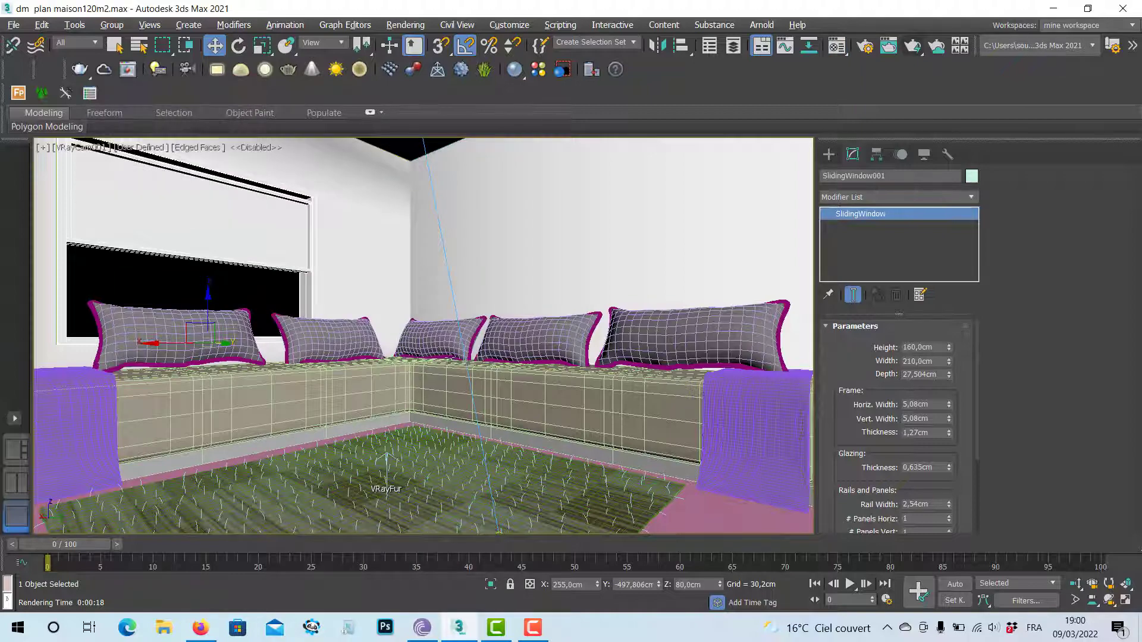
# Shift the VRayCam001 framing slightly, and test-render the view with the white window.
pyautogui.moveTo(474, 394); pyautogui.dragTo(476, 389, button='middle')
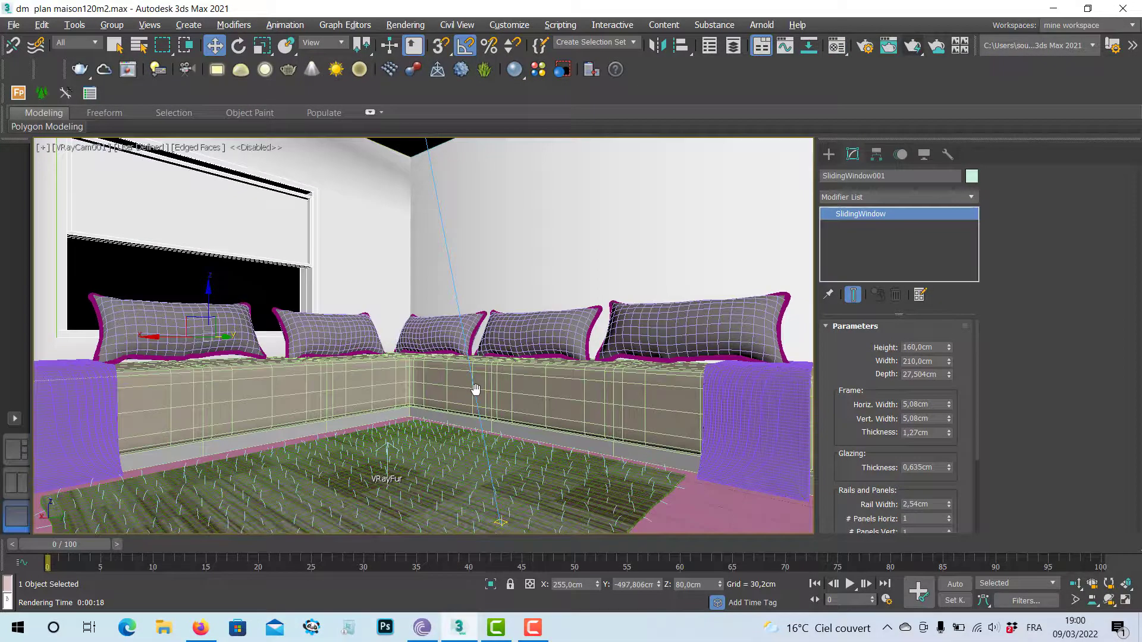
pyautogui.hotkey('shift', 'q')
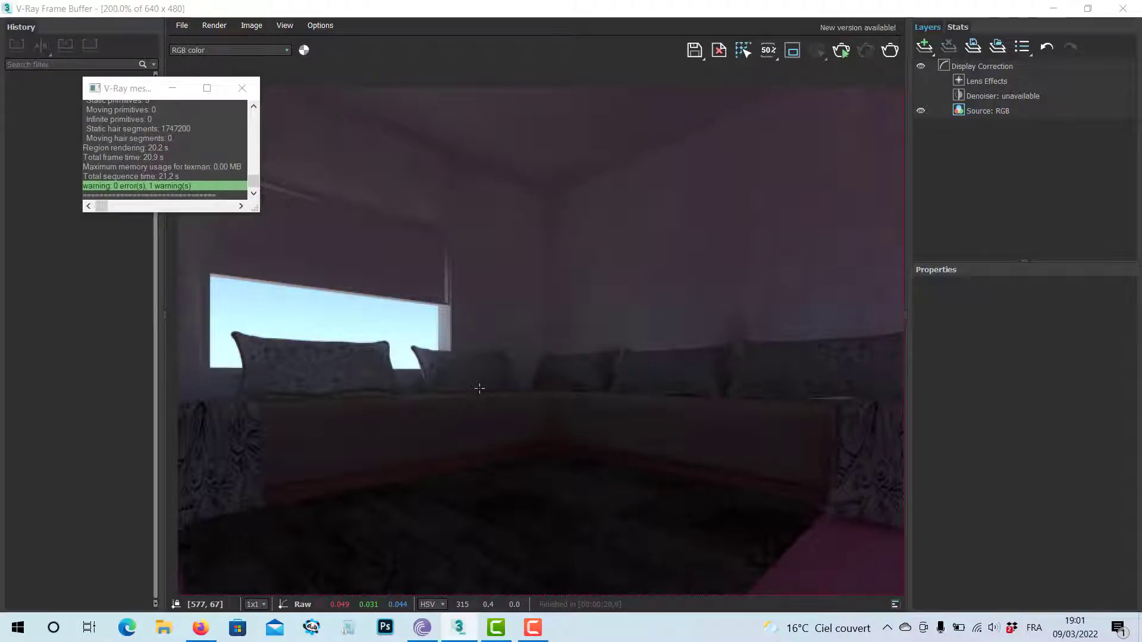
pyautogui.click(1122, 11)
# Assign the brown Physical Material #59 to the floor object sol, and close the Material Editor.
pyautogui.click(719, 512)
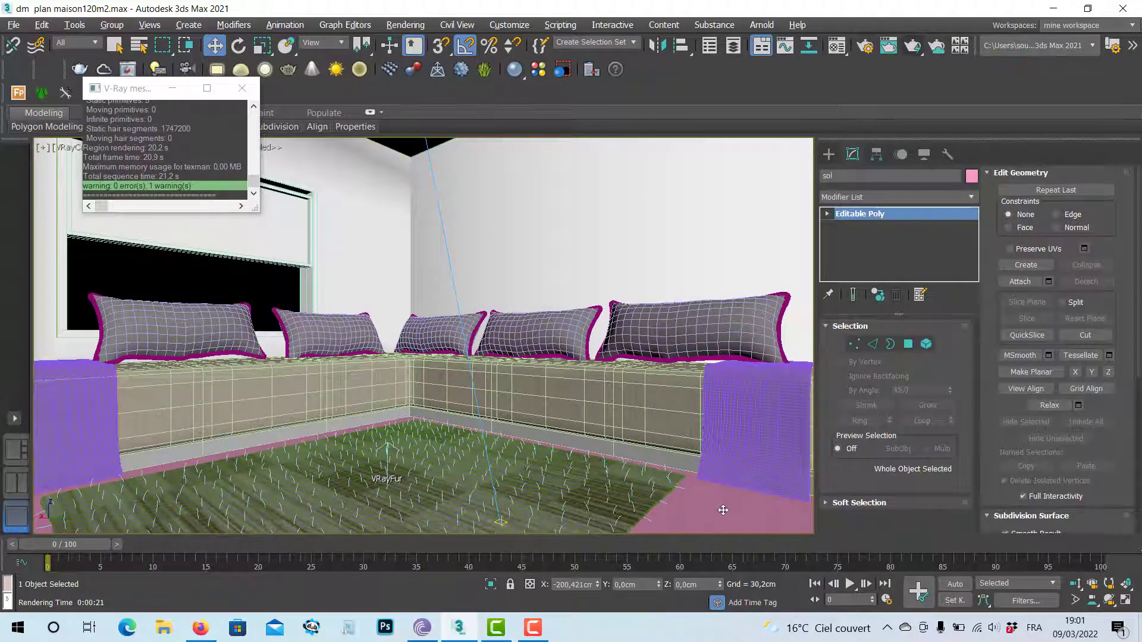
pyautogui.press('m')
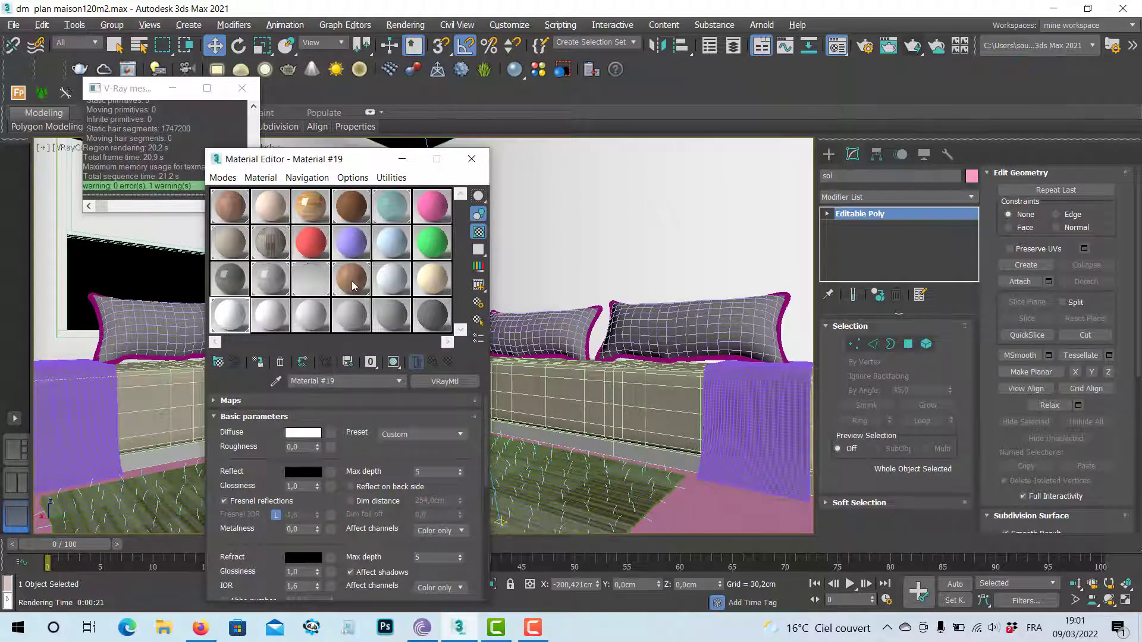
pyautogui.click(352, 287)
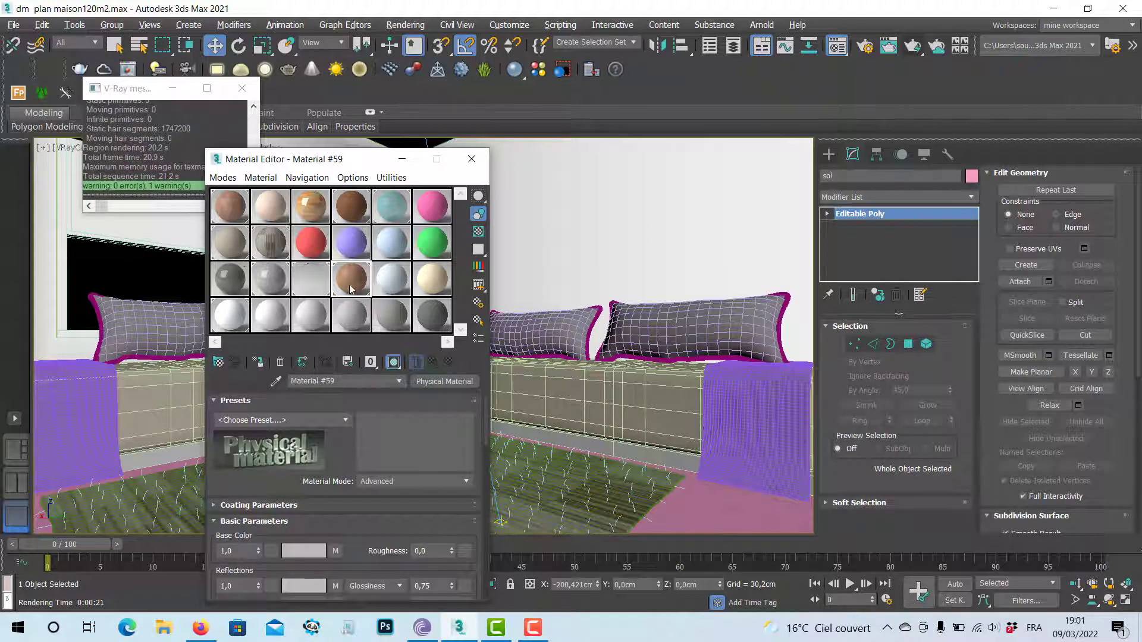
pyautogui.click(232, 214)
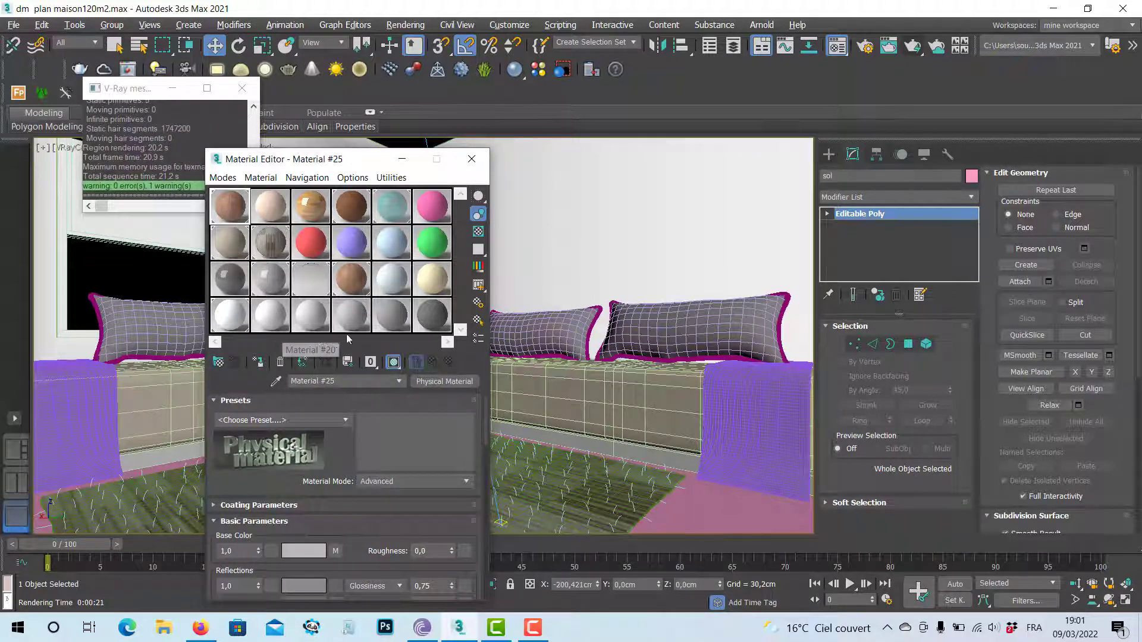
pyautogui.click(357, 285)
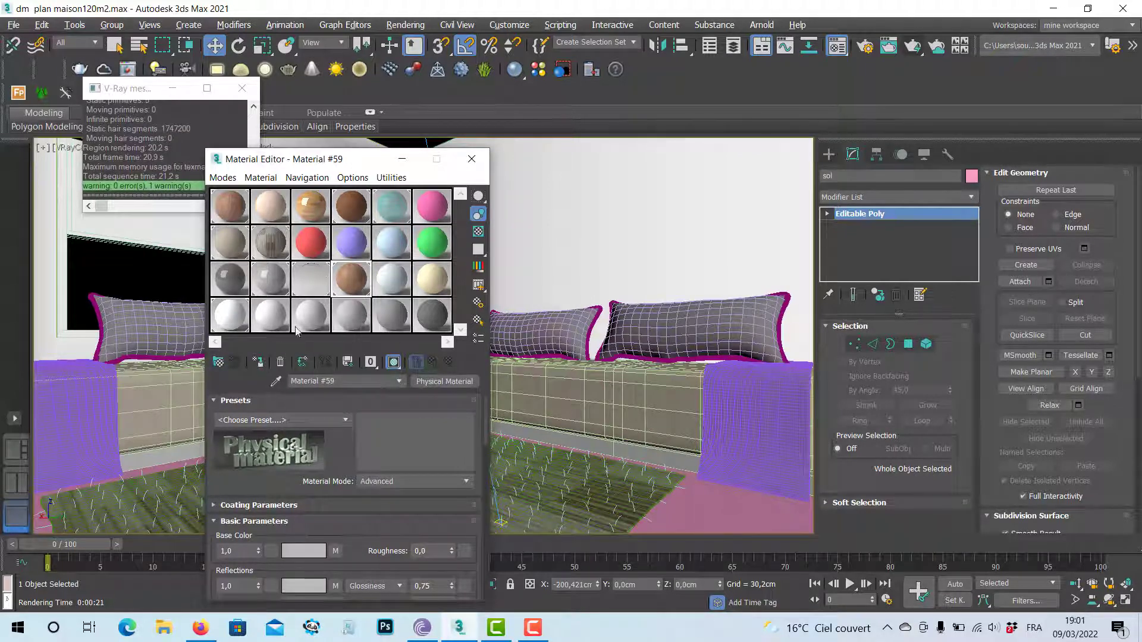
pyautogui.click(259, 363)
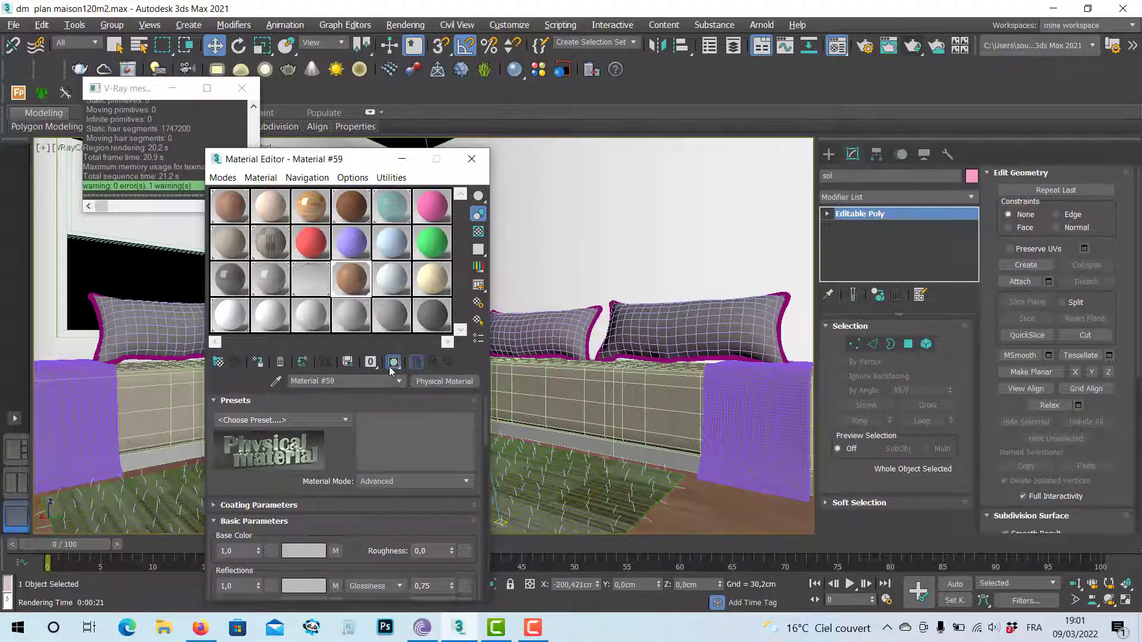
pyautogui.click(471, 159)
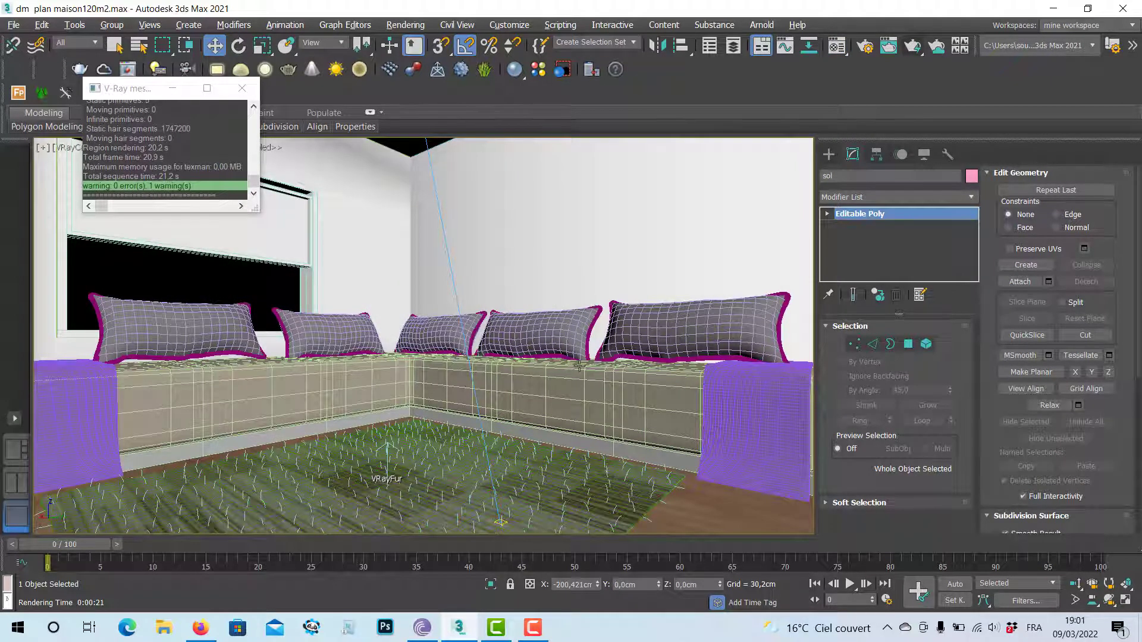
# Test-render the camera view with the brown floor material, and close the V-Ray Frame Buffer.
pyautogui.hotkey('shift', 'q')
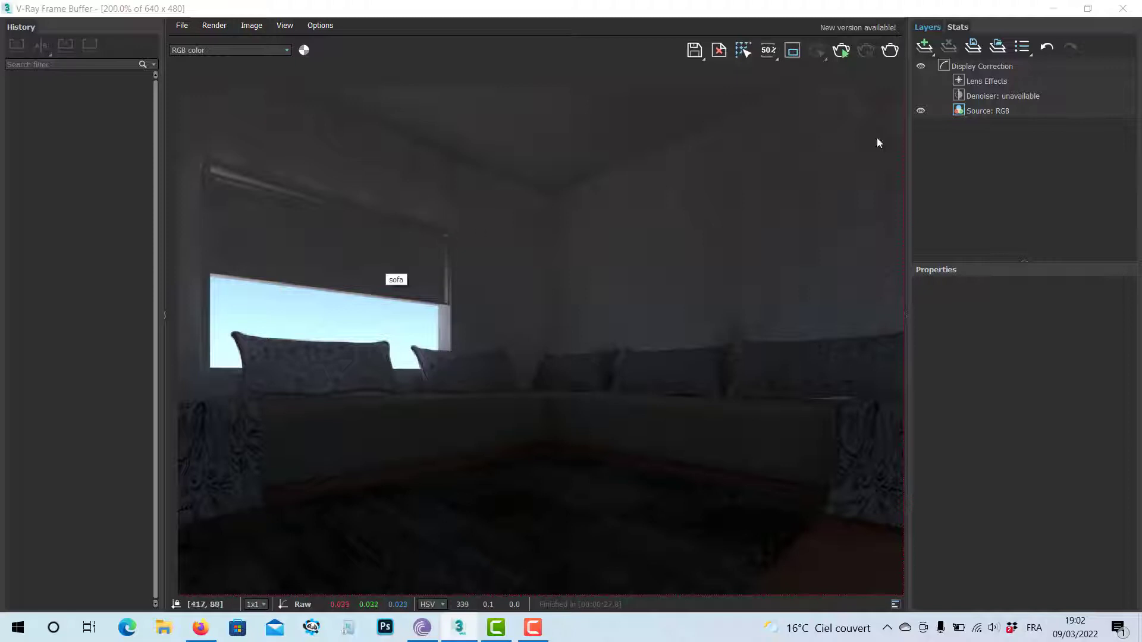
pyautogui.click(1120, 10)
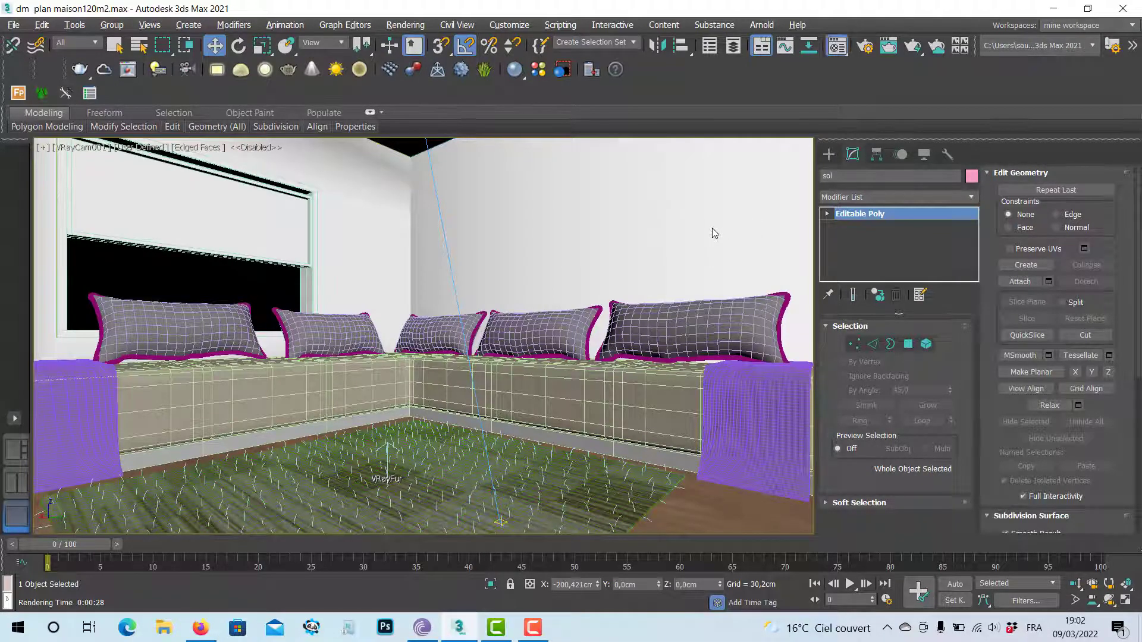
pyautogui.press('m')
pyautogui.click(477, 163)
# Select VRayCam001 by name with cameras listed, set its F-Number to 4.0, and test-render the camera view.
pyautogui.press('h')
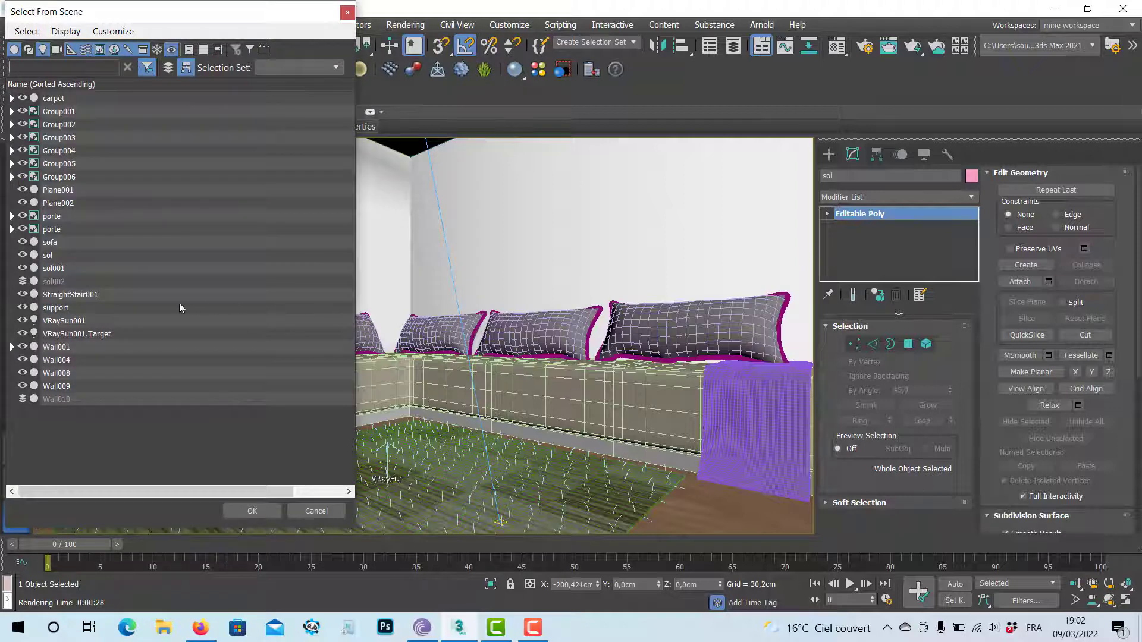
pyautogui.click(56, 49)
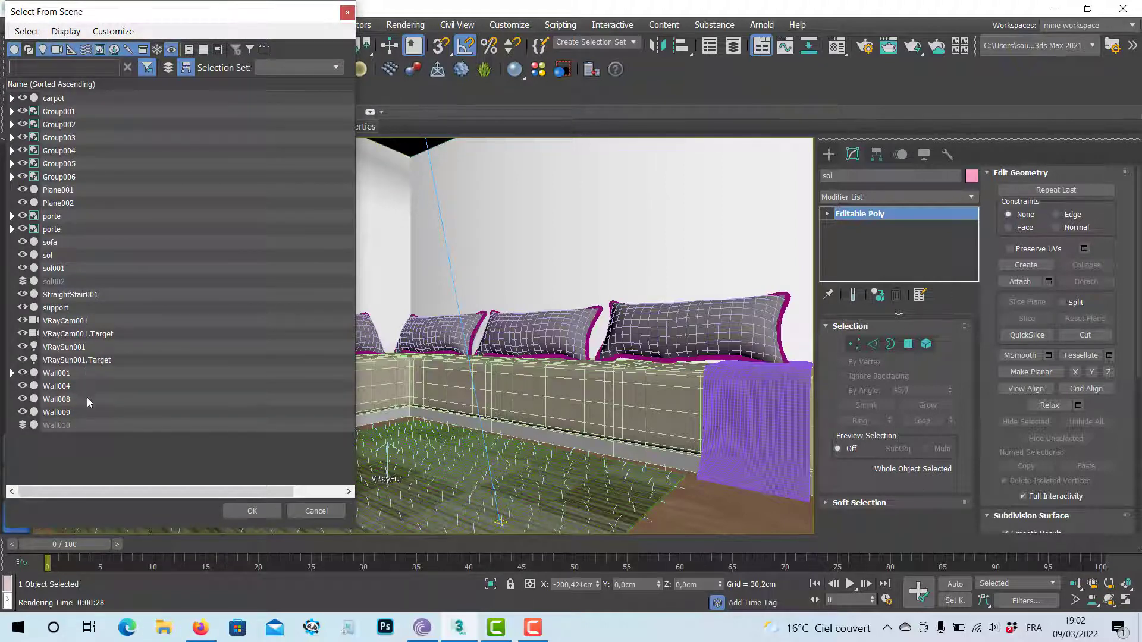
pyautogui.click(63, 322)
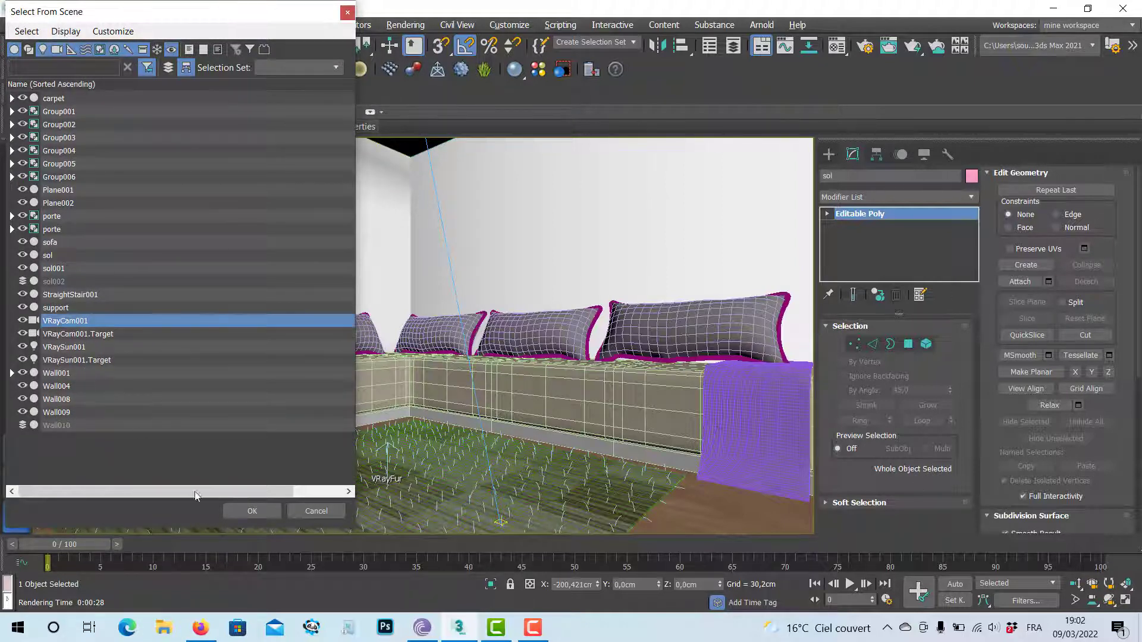
pyautogui.click(242, 512)
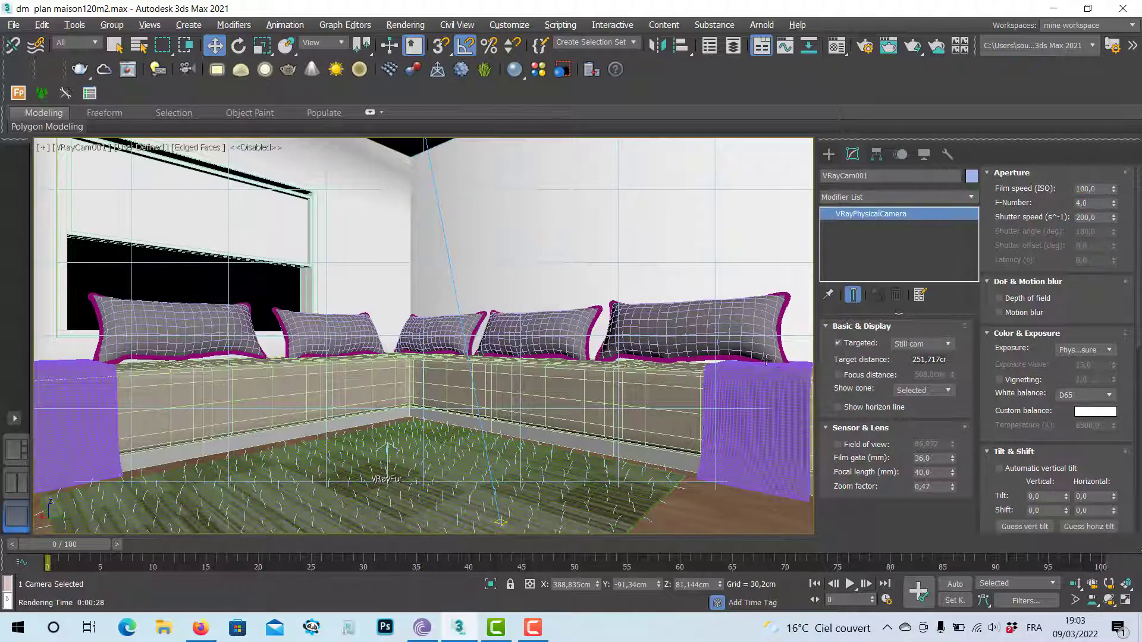
pyautogui.click(665, 356)
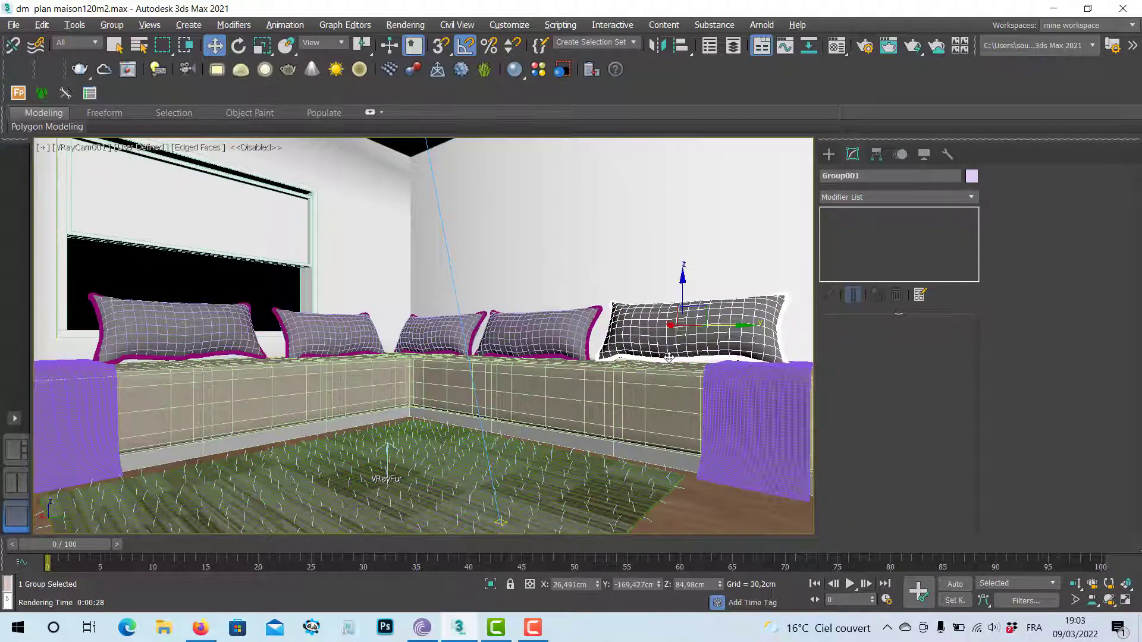
pyautogui.hotkey('shift', 'q')
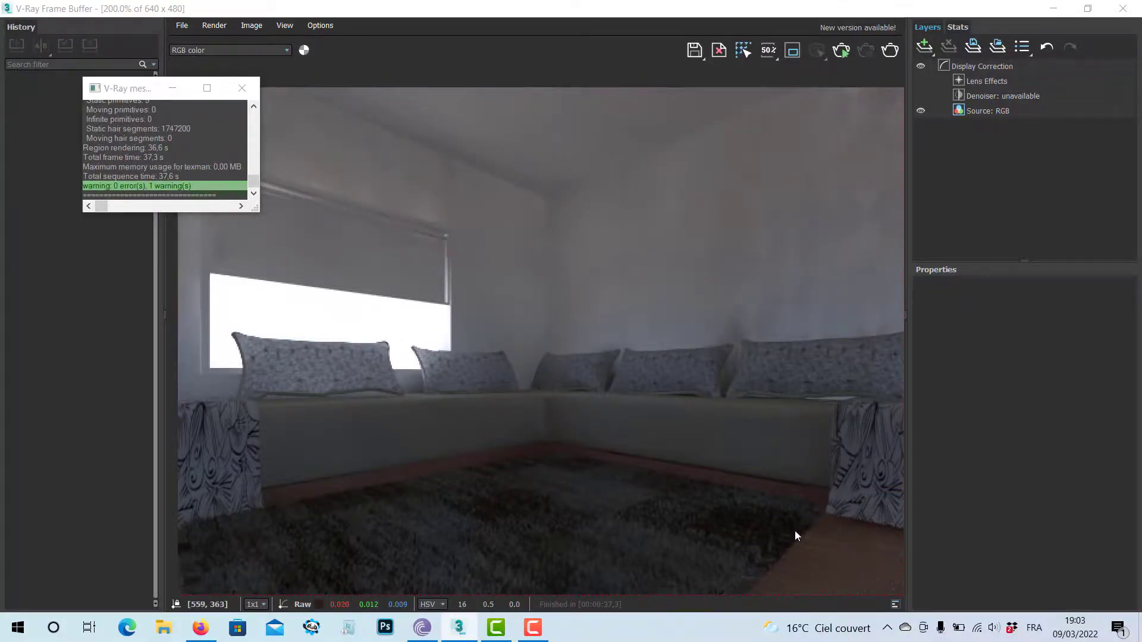
pyautogui.click(533, 619)
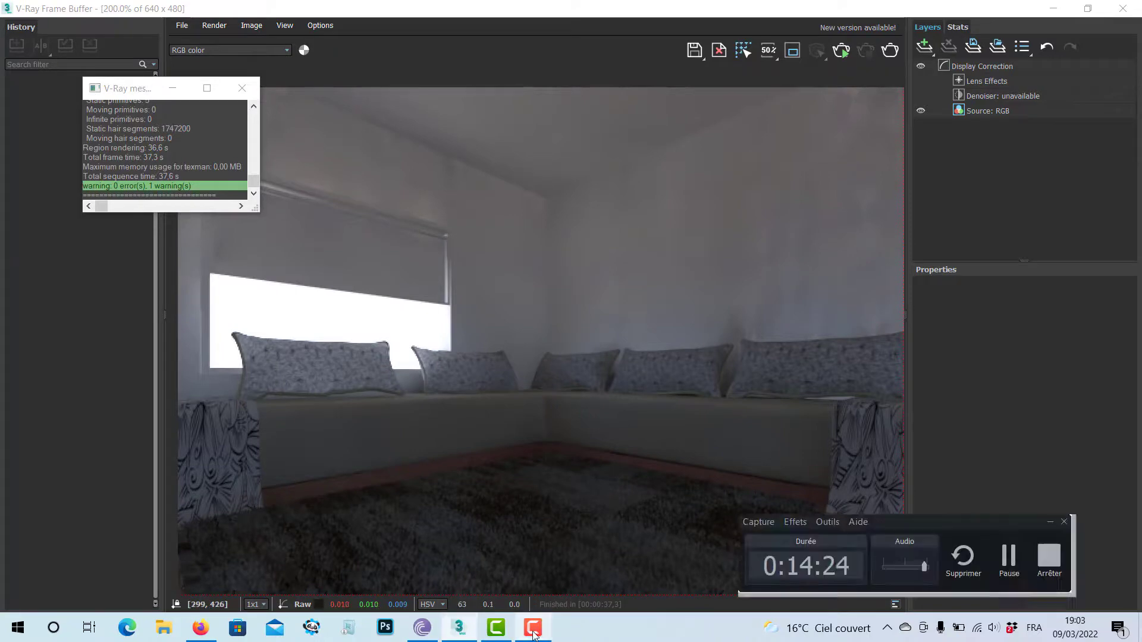